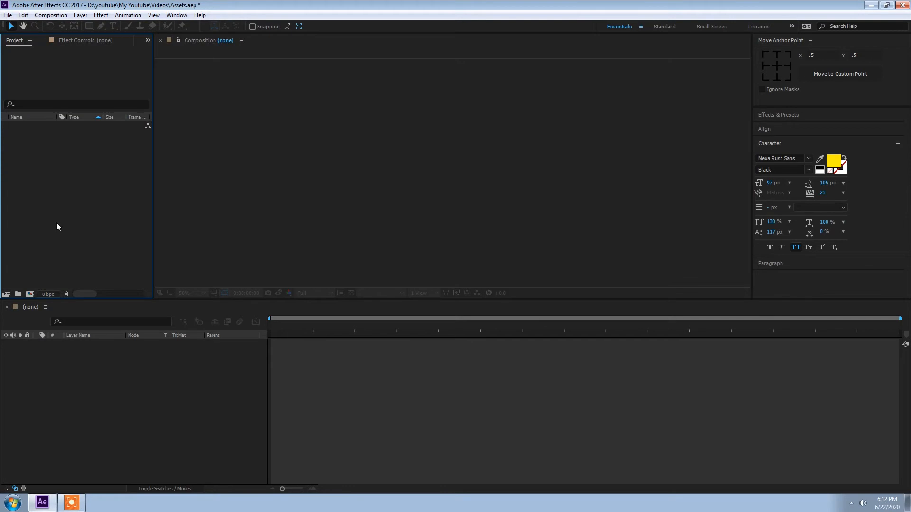
Create a new 1280 x 720 composition named Main.
click(115, 230)
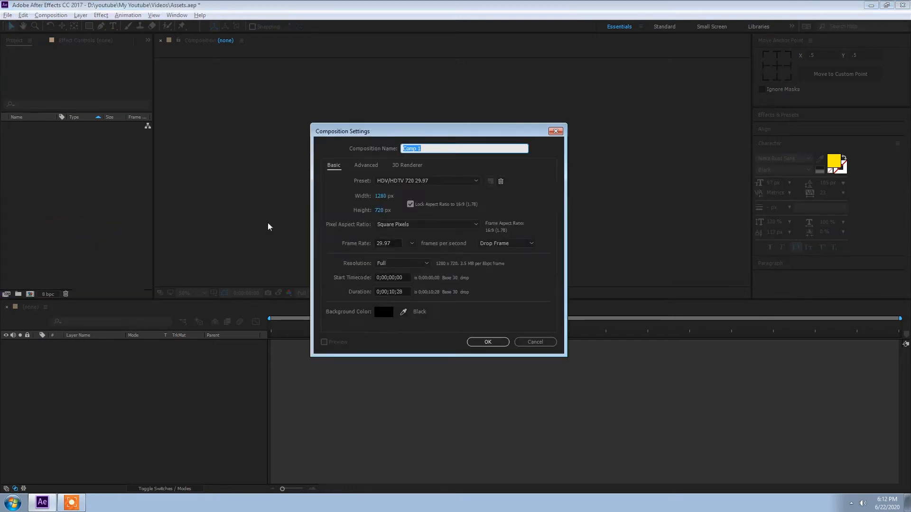
key(BackSpace)
key(Return)
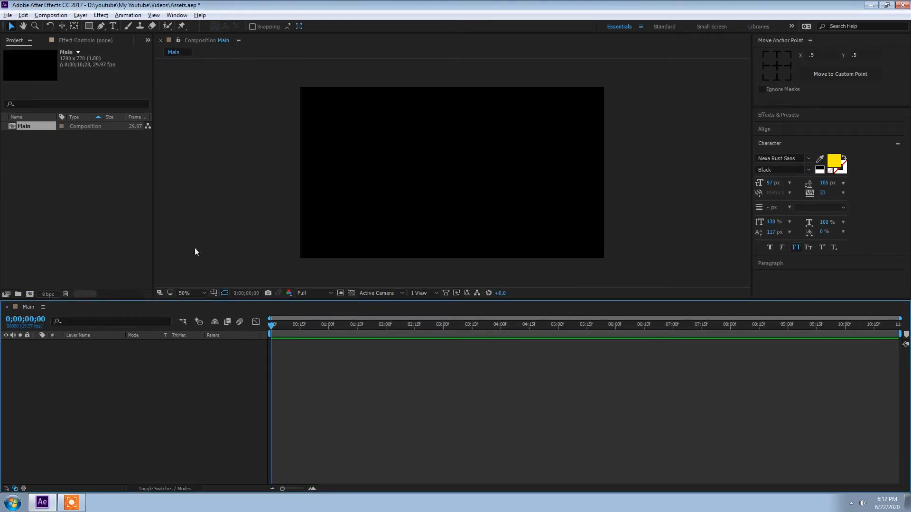
Add a text layer reading "Film" to the Main composition.
right_click(94, 375)
mouse_move(119, 377)
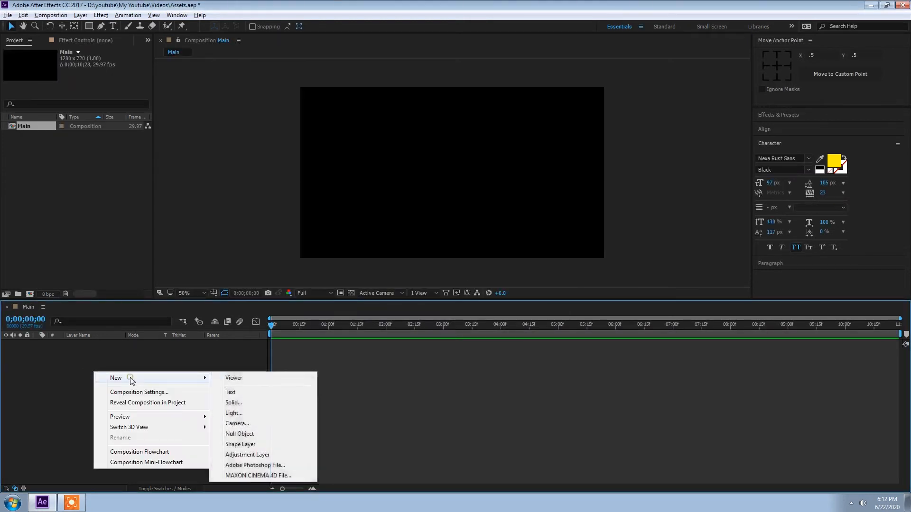
click(238, 393)
text(Film)
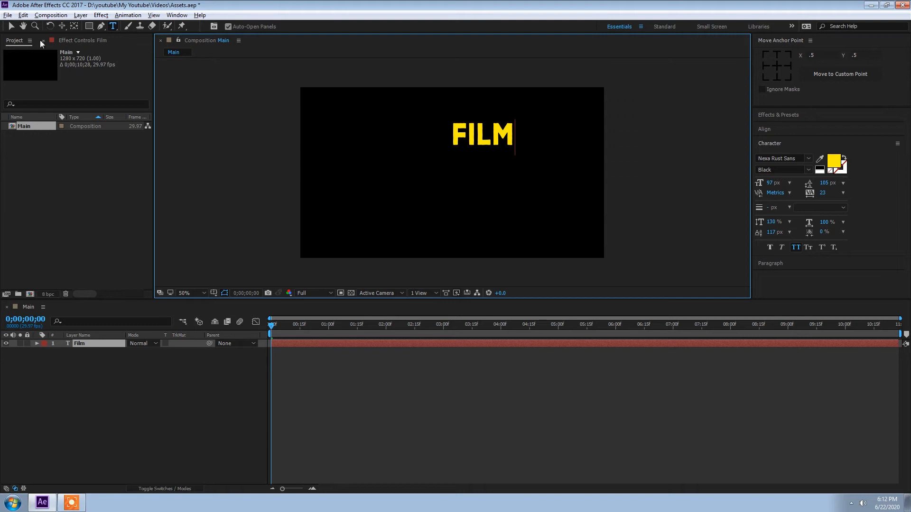
click(11, 27)
Change the font of the Film text to Mesa Grande.
double_click(473, 138)
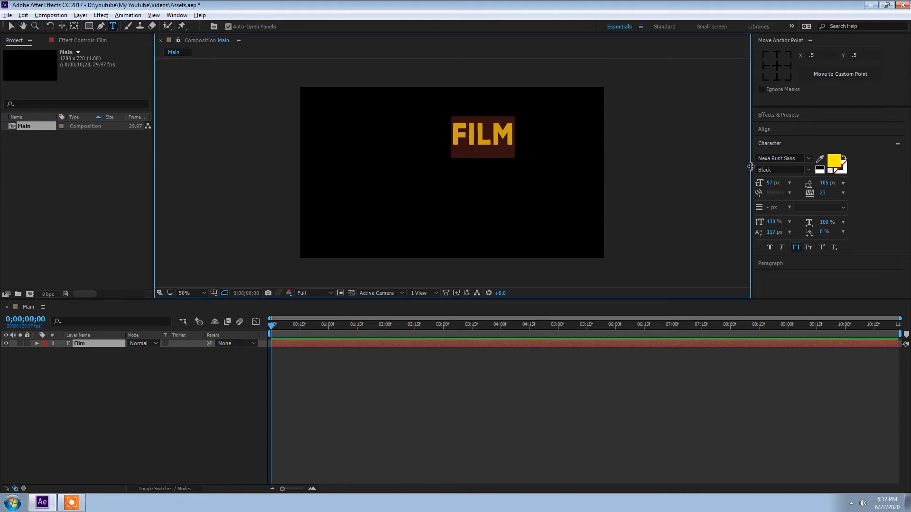
click(797, 158)
text(Mes)
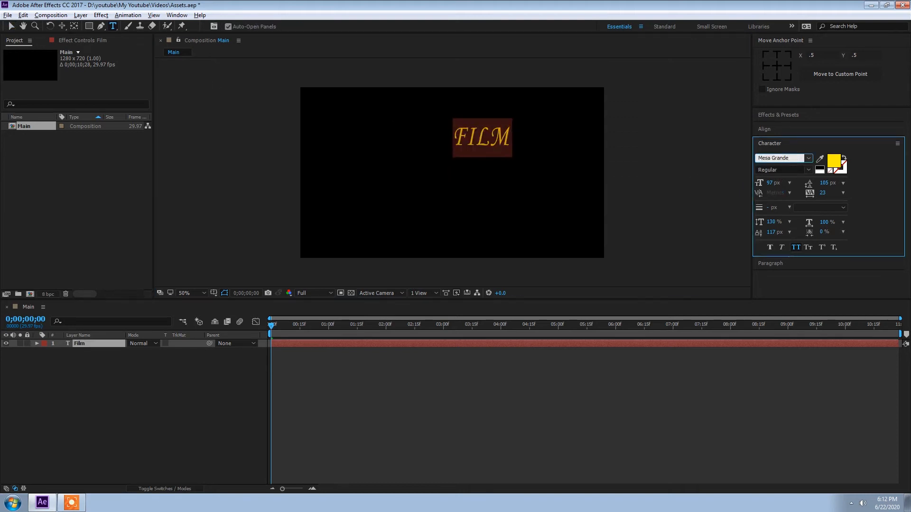
text(a)
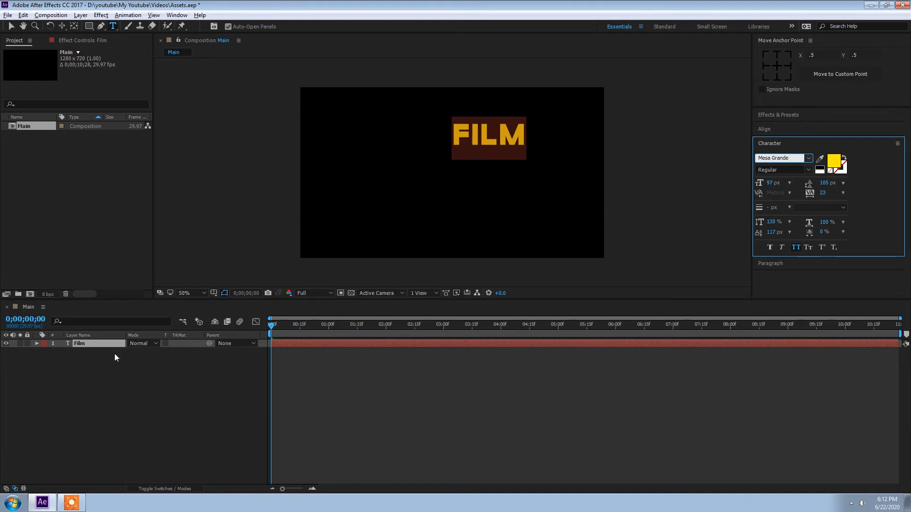
click(92, 348)
Duplicate the Film text layer, move the copy directly beneath the original word and change its text to "RIOT".
scroll(475, 129, up, 3)
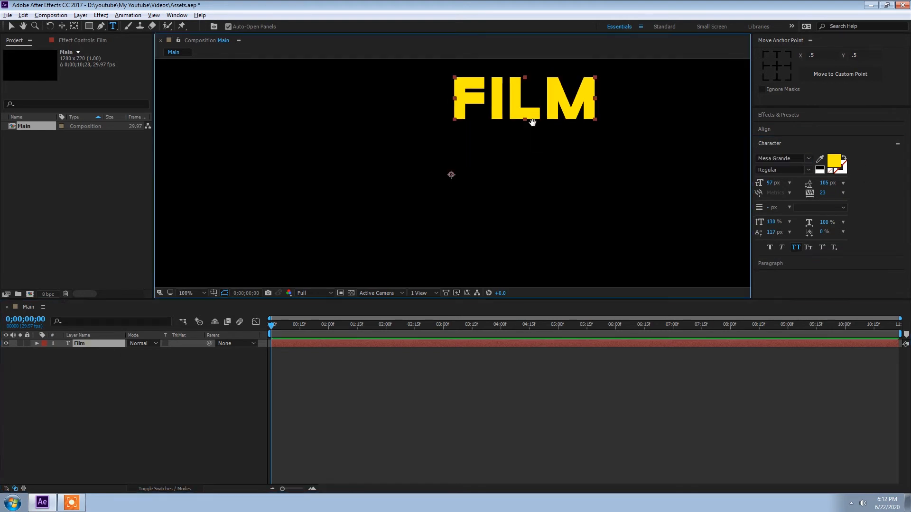
scroll(465, 138, down, 2)
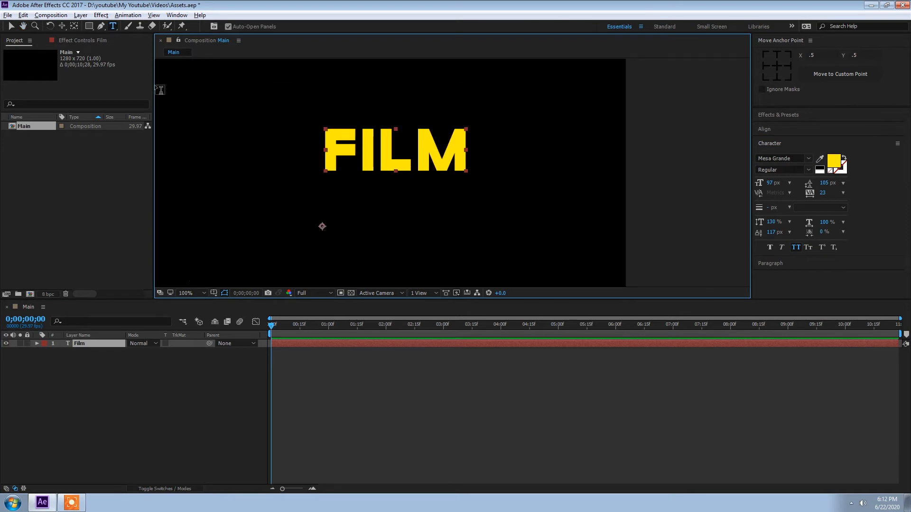
click(11, 26)
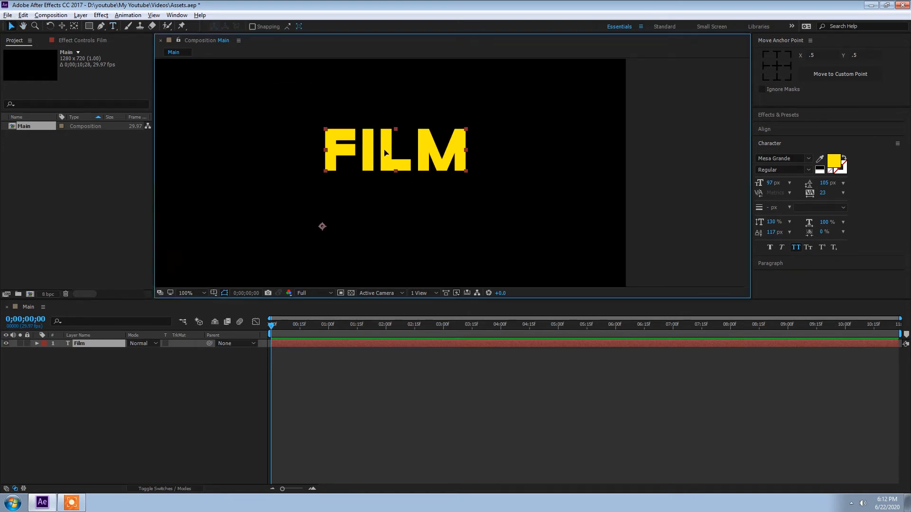
drag(385, 146, 385, 166)
key(ctrl+z)
click(92, 345)
key(ctrl+d)
drag(368, 150, 384, 192)
text(RIOT)
click(121, 409)
scroll(338, 229, down, 3)
click(11, 26)
Select both text layers and move their anchor points to the centre of each word.
click(101, 346)
key(ctrl+a)
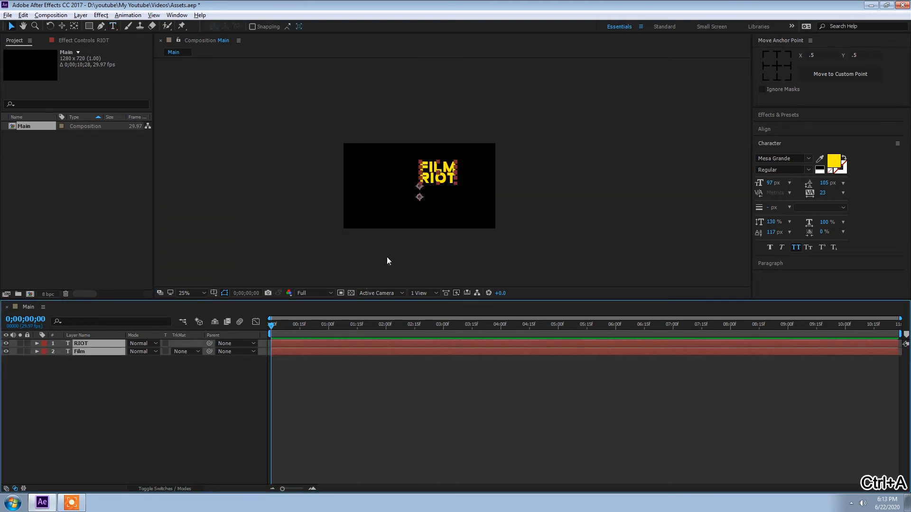
click(776, 66)
Move the stacked FILM and RIOT text to the middle of the composition frame.
click(778, 131)
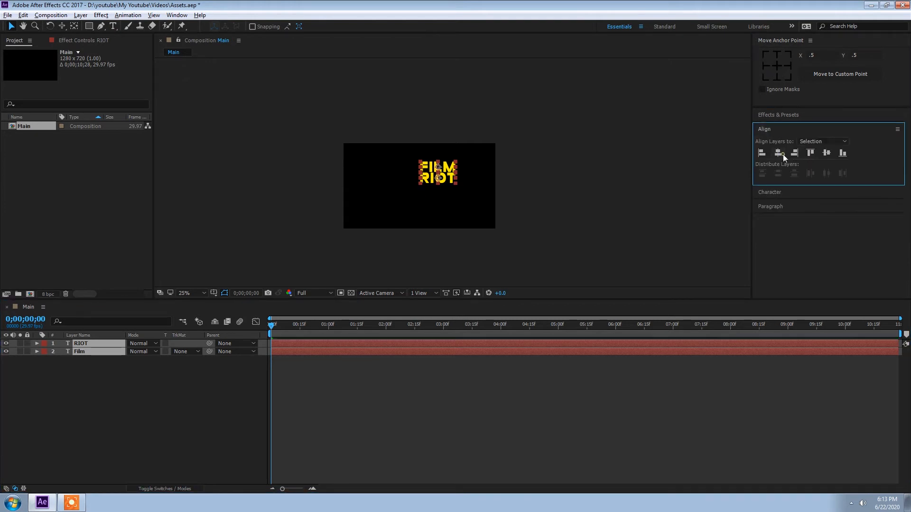
drag(447, 170, 388, 189)
click(211, 379)
scroll(470, 212, up, 1)
key(ctrl+z)
drag(322, 166, 475, 161)
scroll(466, 167, up, 1)
scroll(477, 168, down, 1)
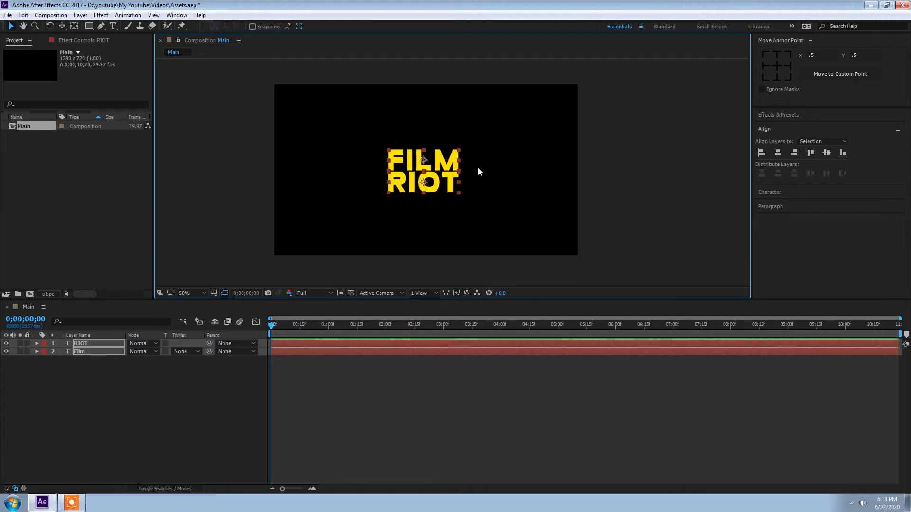
click(663, 177)
Create a red composition-sized solid layer named E3D.
right_click(63, 412)
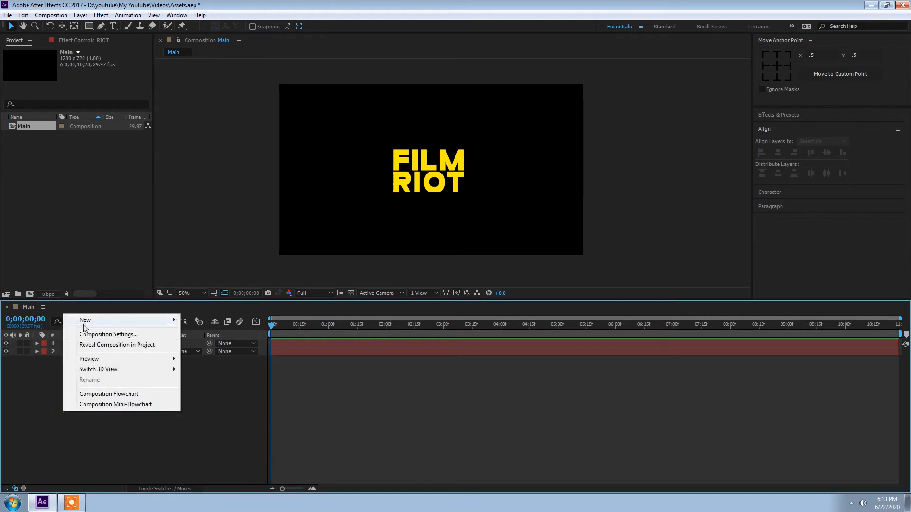
mouse_move(85, 328)
click(205, 348)
key(BackSpace)
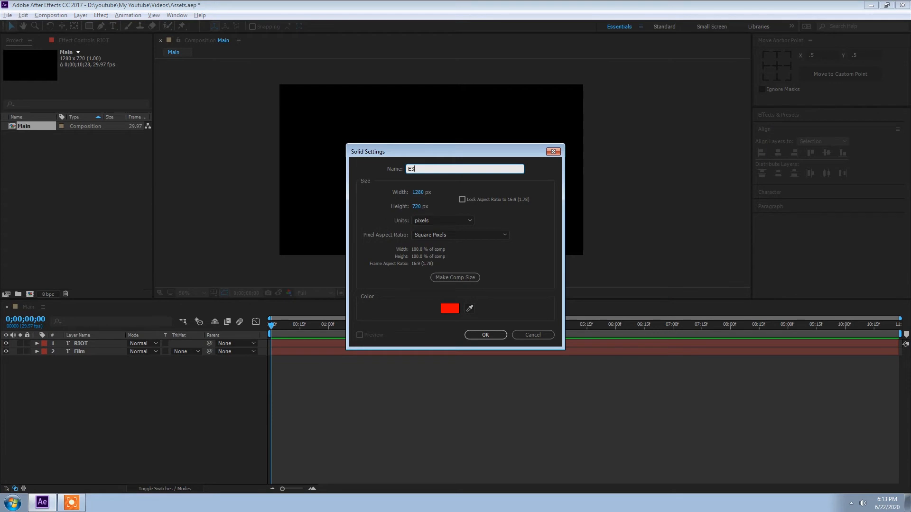
text(E3D)
key(Return)
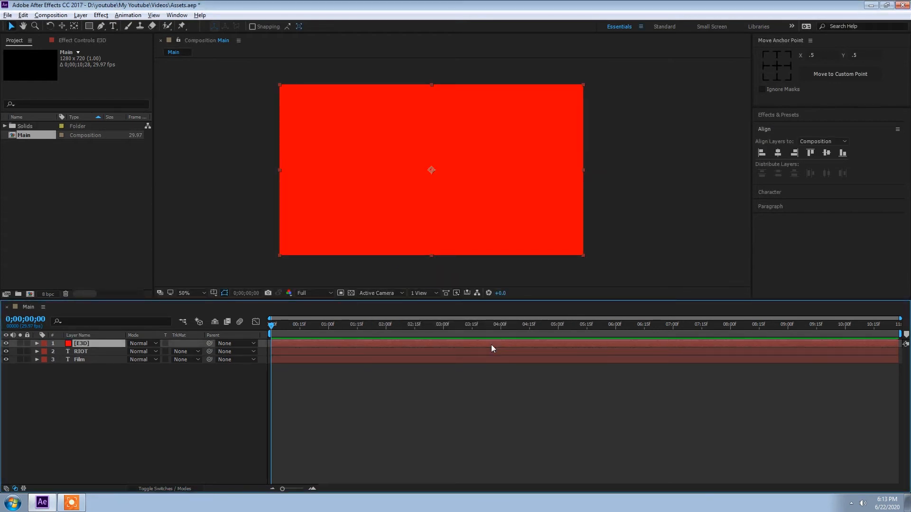
Apply the Element effect to the E3D solid layer.
click(62, 397)
click(90, 343)
key(ctrl+space)
text(elem)
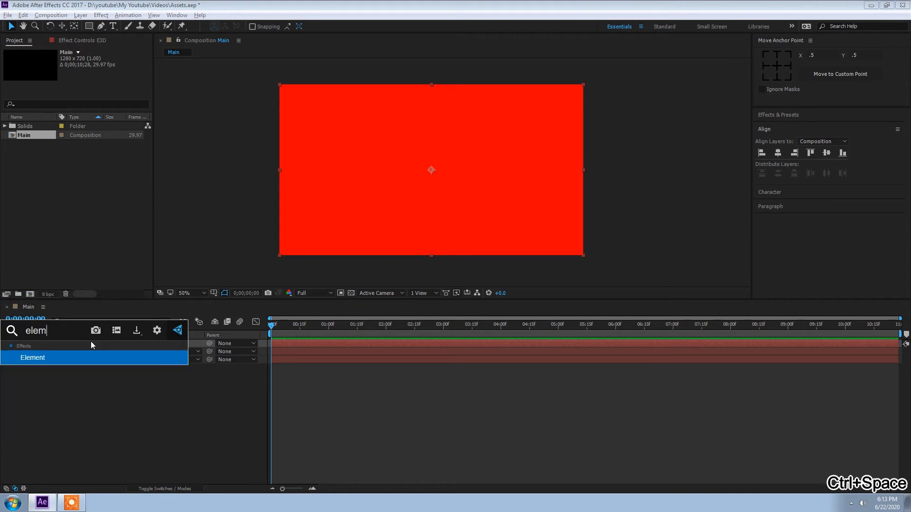
key(Return)
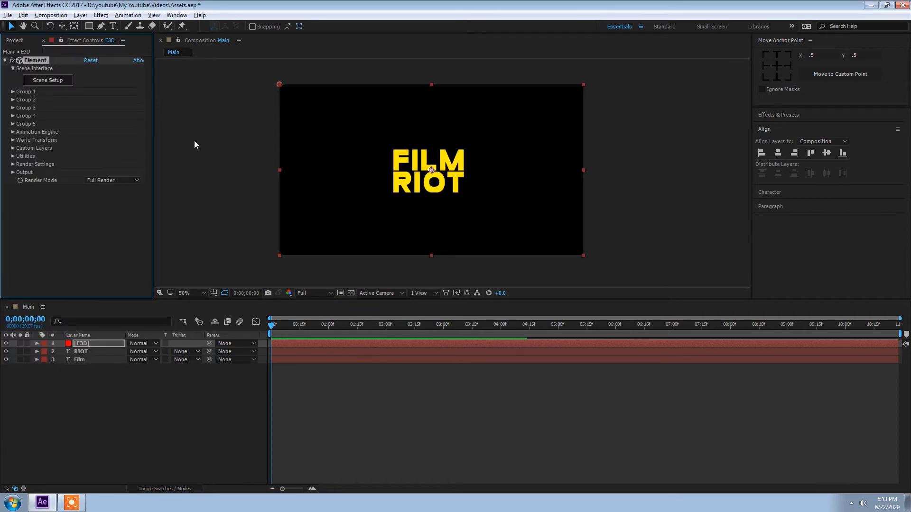
Move the Film text layer above the RIOT layer in the layer stack and reselect the E3D solid.
click(78, 360)
drag(78, 363, 95, 348)
click(81, 344)
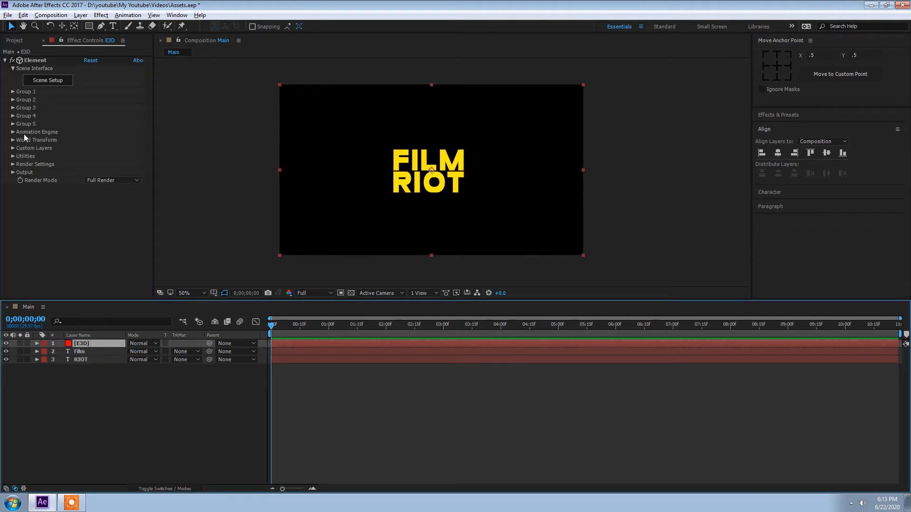
Assign Film to Path Layer 1 and RIOT to Path Layer 2 in Element's Custom Text and Masks settings.
click(13, 149)
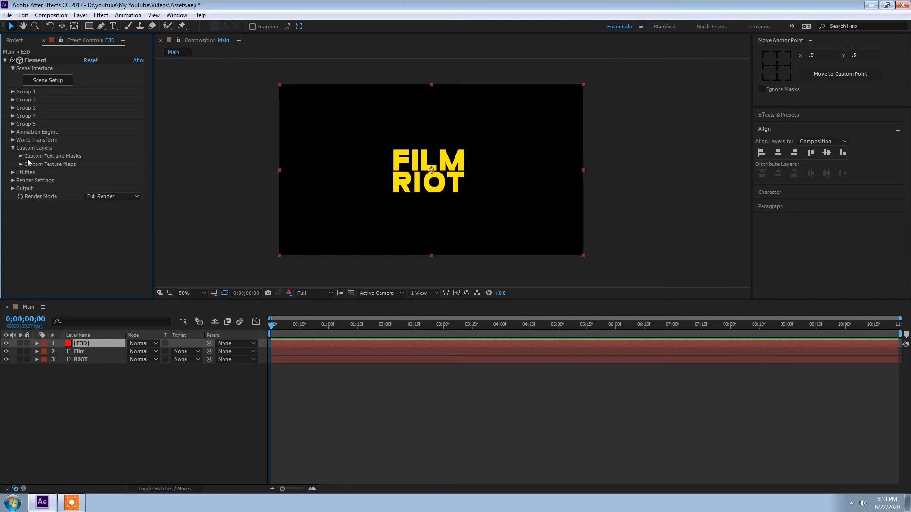
click(22, 156)
click(98, 164)
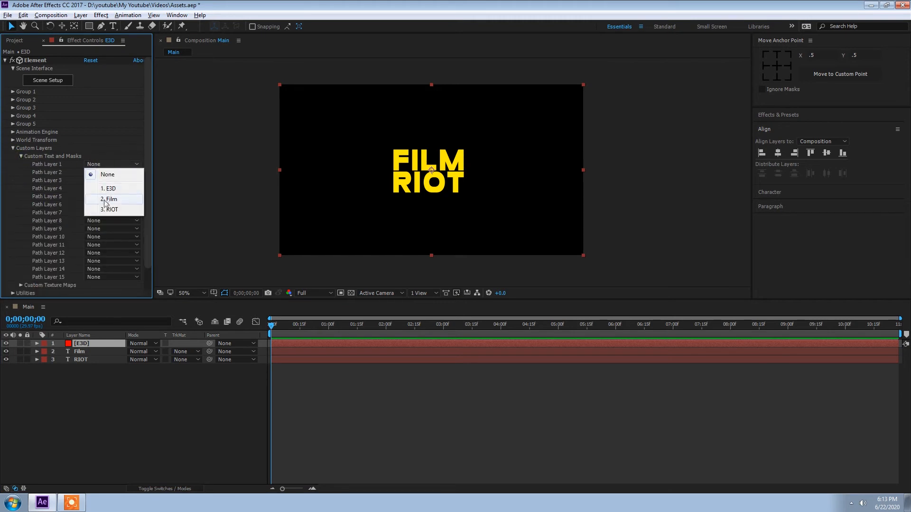
click(110, 200)
click(111, 173)
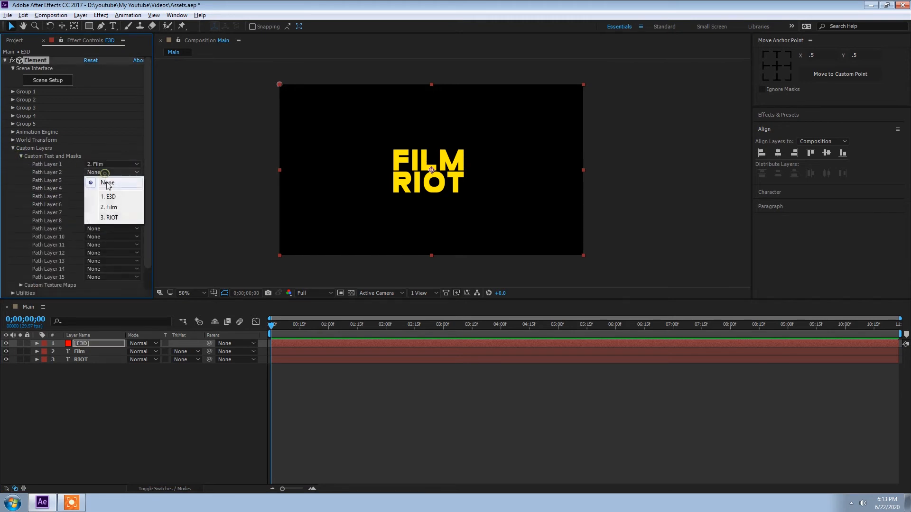
click(112, 218)
click(13, 148)
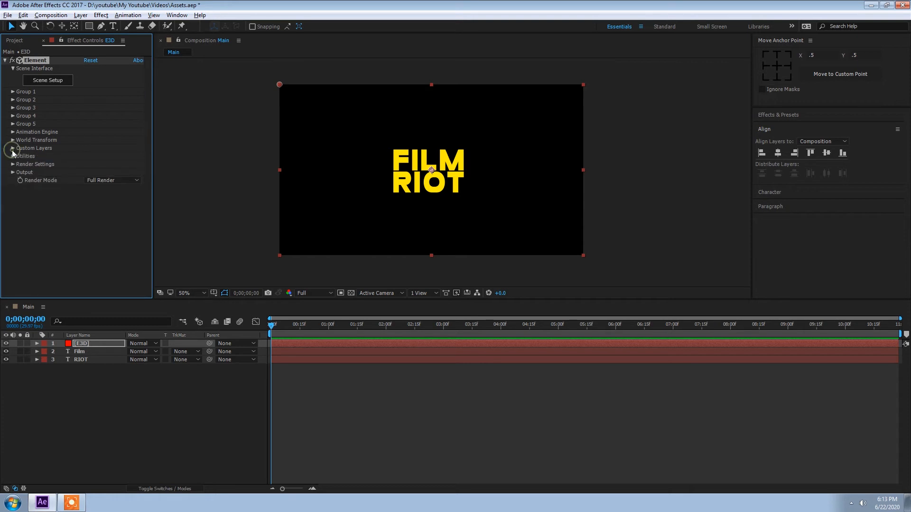
Open Element's Scene Setup for the E3D layer and add two extruded text models.
click(84, 343)
click(38, 80)
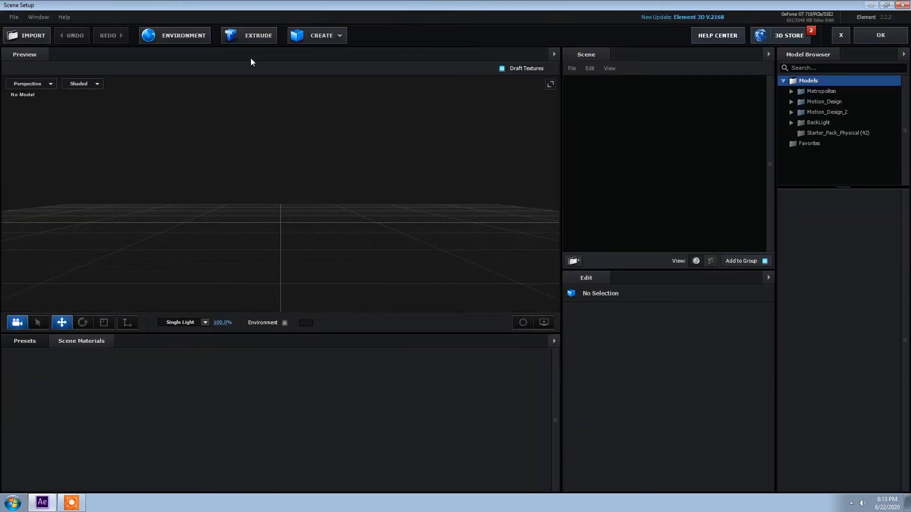
click(248, 39)
mouse_move(371, 212)
mouse_down()
mouse_move(348, 209)
mouse_move(361, 212)
mouse_up()
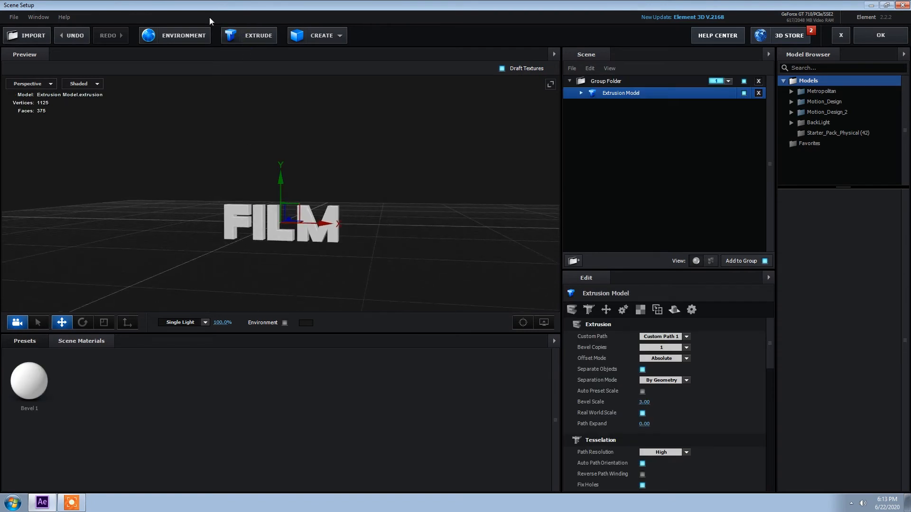
click(244, 43)
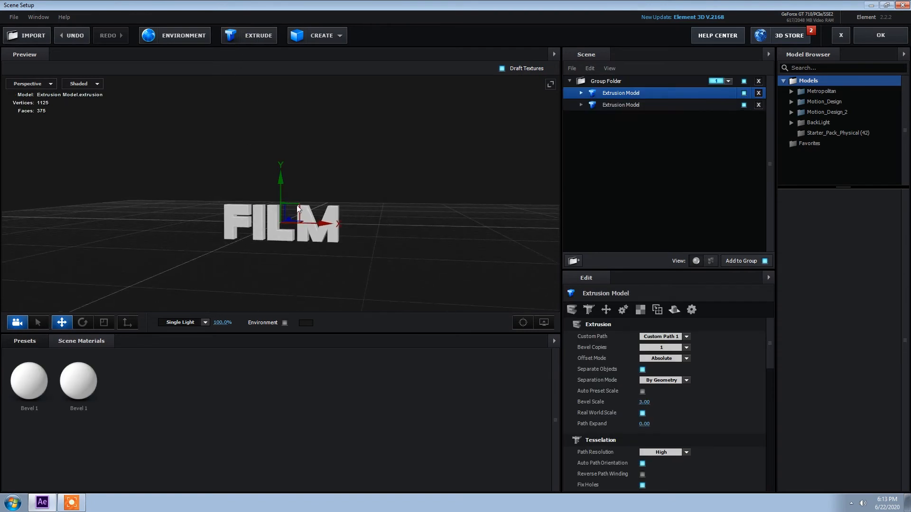
Set the second extrusion model to use Custom Path 2.
click(613, 106)
click(663, 337)
click(668, 351)
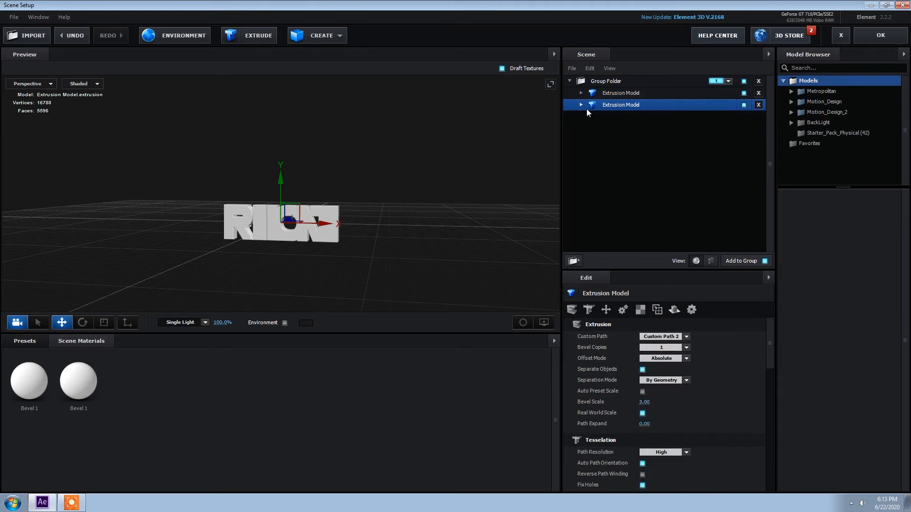
Raise the FILM extrusion along the Y axis so it rests directly on top of RIOT.
click(611, 93)
drag(286, 182, 291, 146)
scroll(394, 245, up, 5)
scroll(388, 242, up, 2)
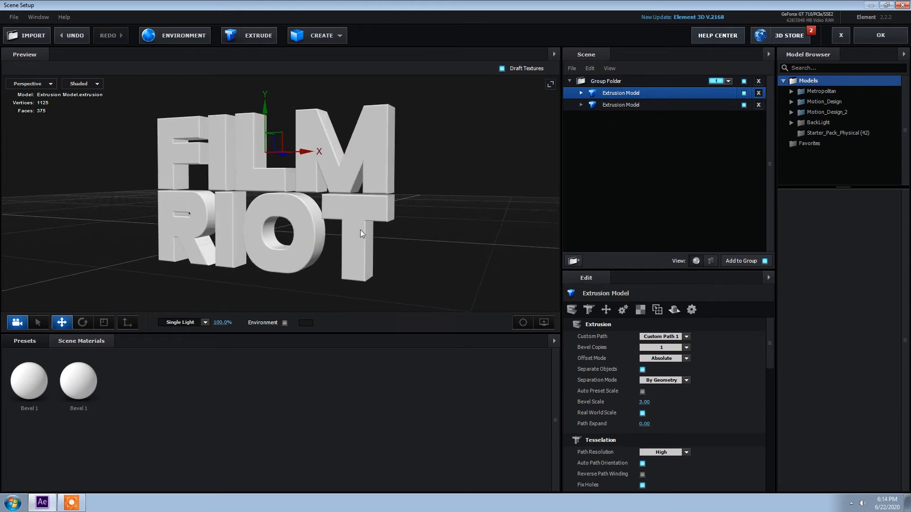
scroll(344, 227, up, 3)
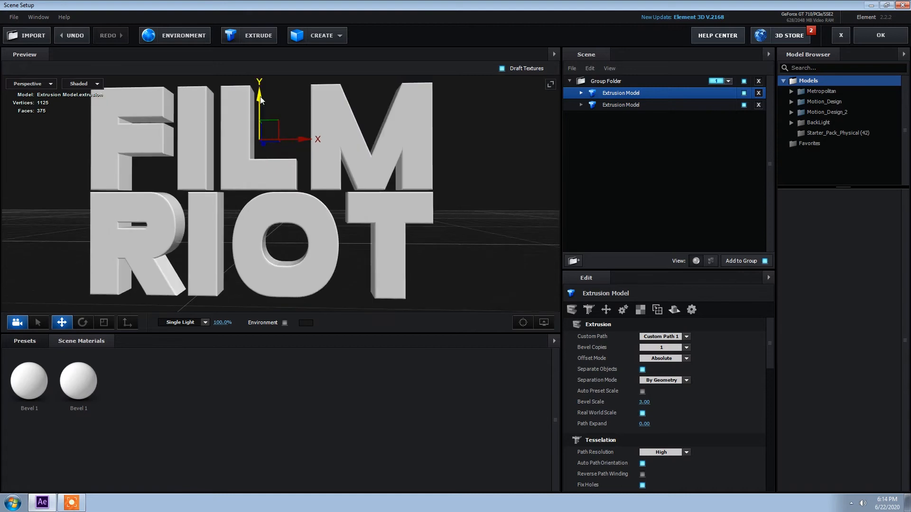
drag(261, 100, 255, 101)
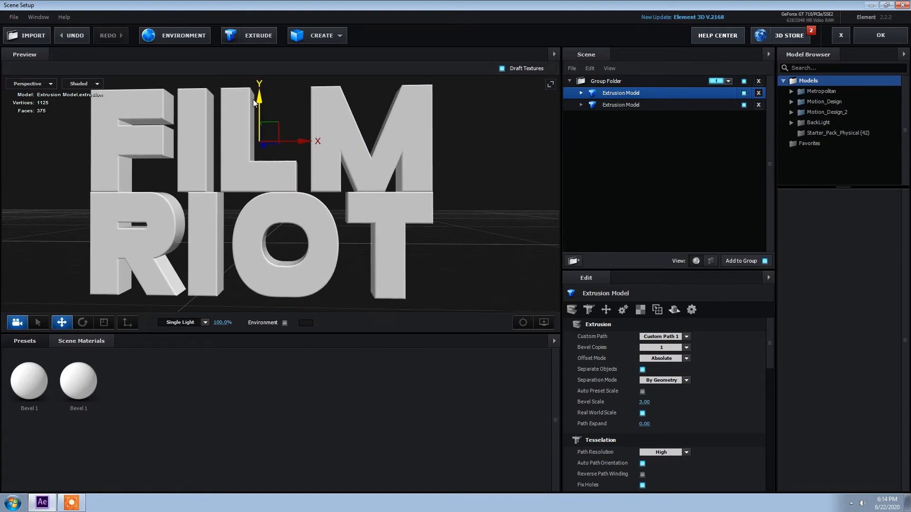
drag(483, 203, 383, 246)
Set the Extrude value of the FILM model's bevel to 2.
click(582, 93)
click(625, 105)
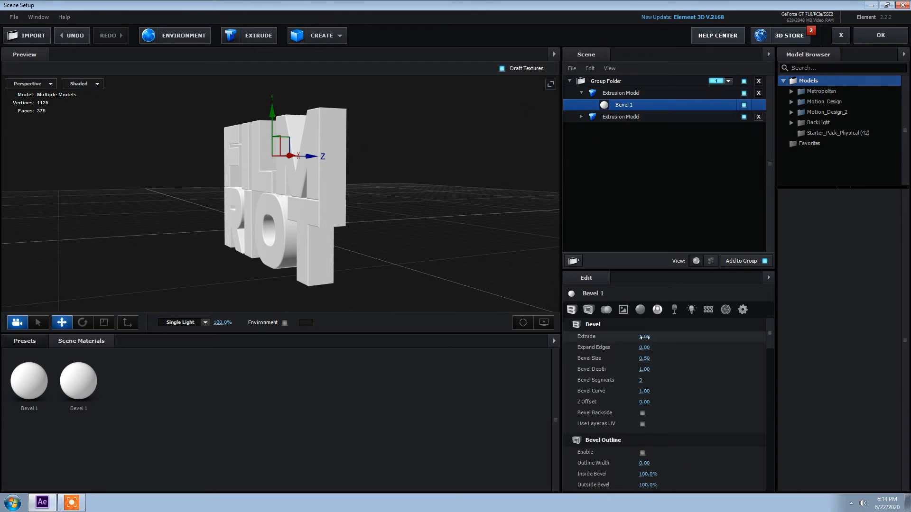
drag(645, 337, 680, 338)
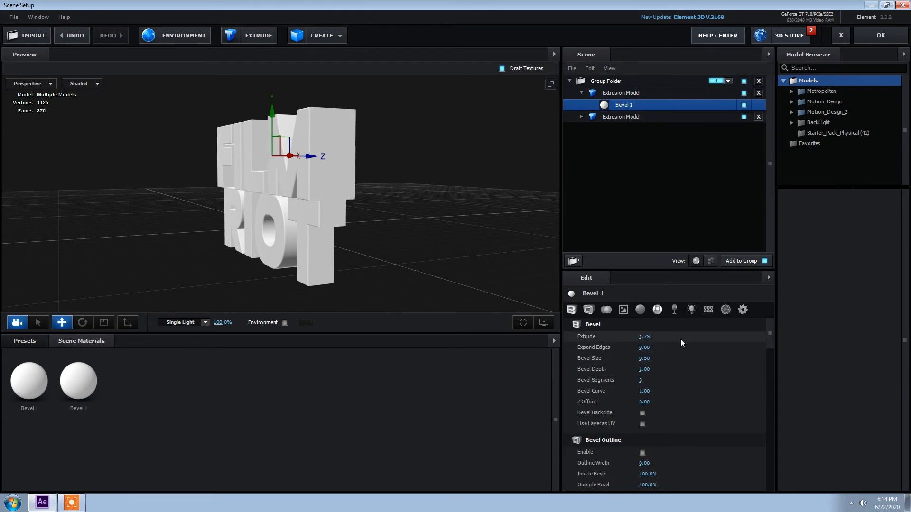
click(644, 337)
text(2)
key(Return)
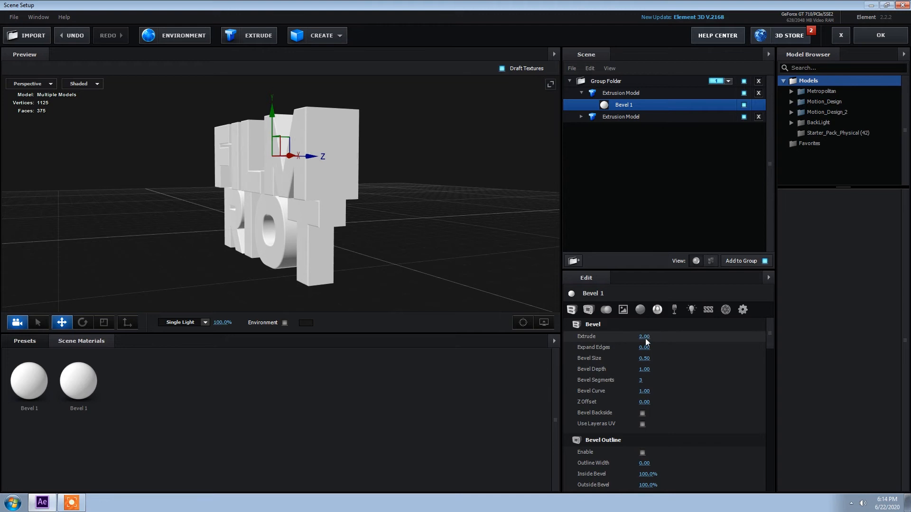
Set the Extrude value of the RIOT model's bevel to 2 as well.
click(585, 118)
click(626, 129)
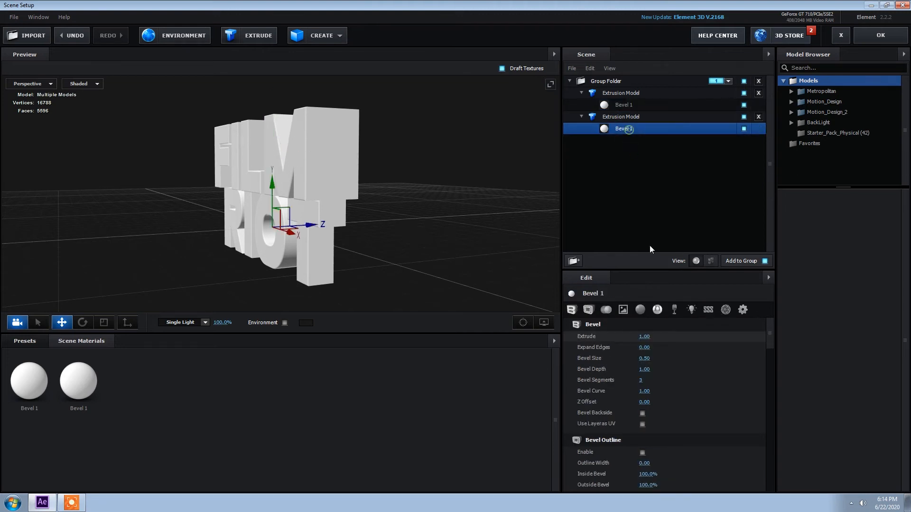
click(644, 337)
text(2)
key(Return)
mouse_move(401, 164)
mouse_down()
mouse_move(445, 160)
mouse_move(404, 162)
mouse_up()
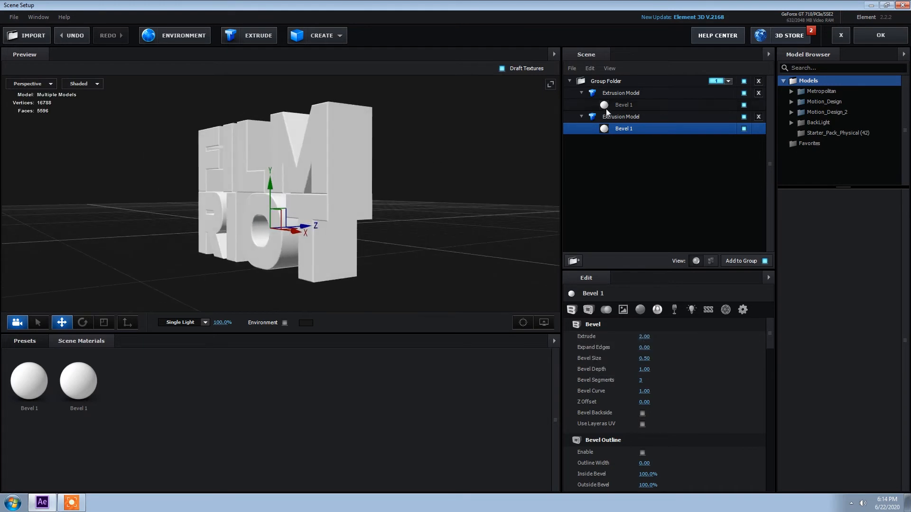
Set the Extrude value of both the FILM and RIOT bevels to 2.5.
click(622, 105)
click(644, 337)
text(2.5)
key(Return)
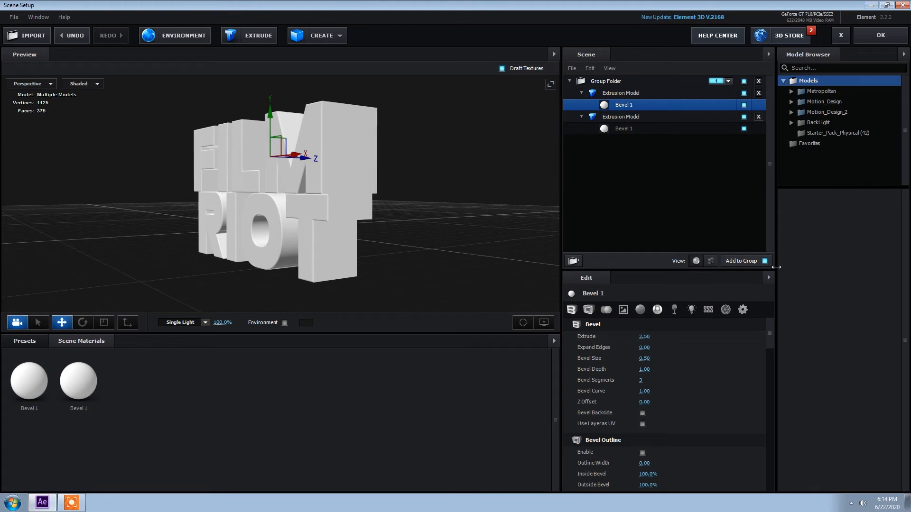
click(624, 128)
click(645, 337)
text(2.5)
key(Return)
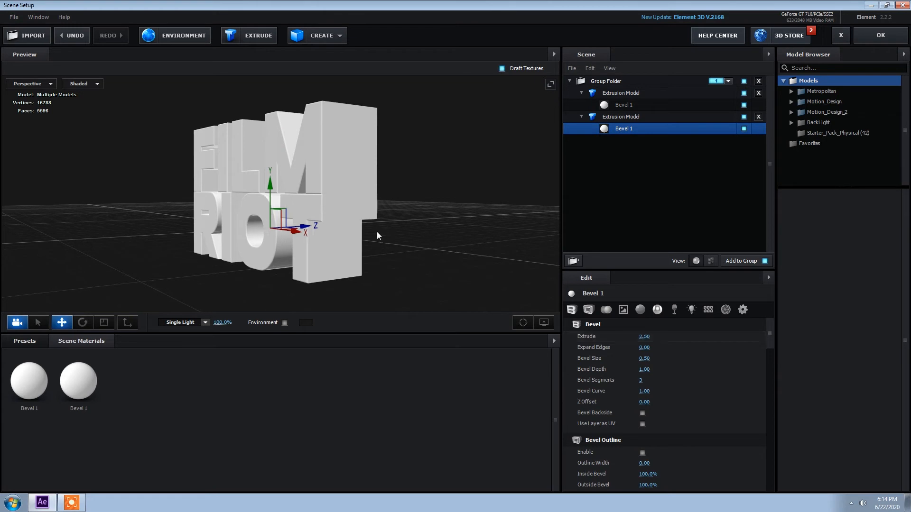
mouse_move(433, 235)
mouse_down()
mouse_move(457, 232)
mouse_move(424, 233)
mouse_up()
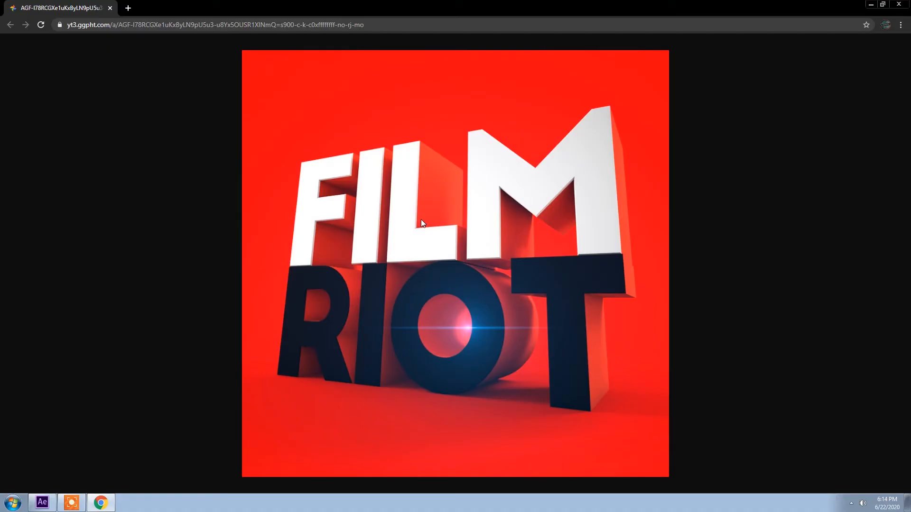
Examine the FILM RIOT reference image in the browser, return to Scene Setup and compare the model from a more frontal angle.
key(ctrl+plus)
key(ctrl+minus)
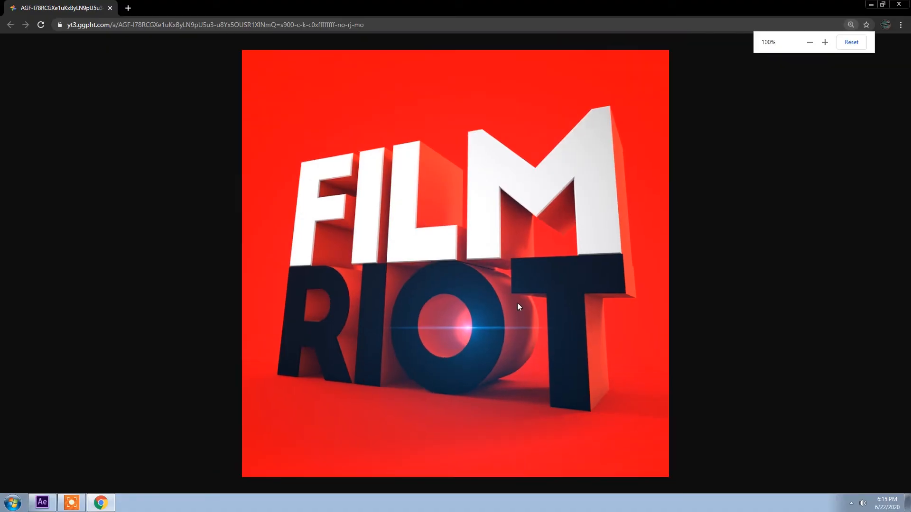
key(alt+Tab)
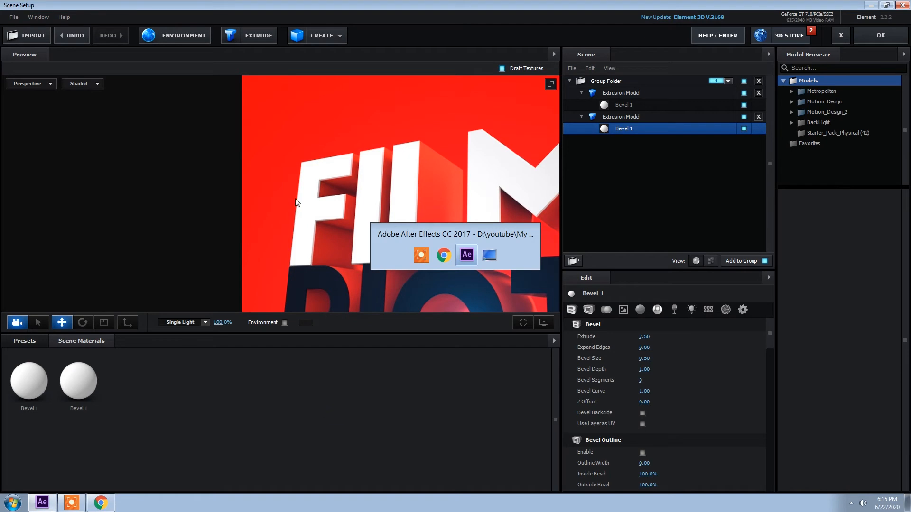
drag(420, 198, 455, 207)
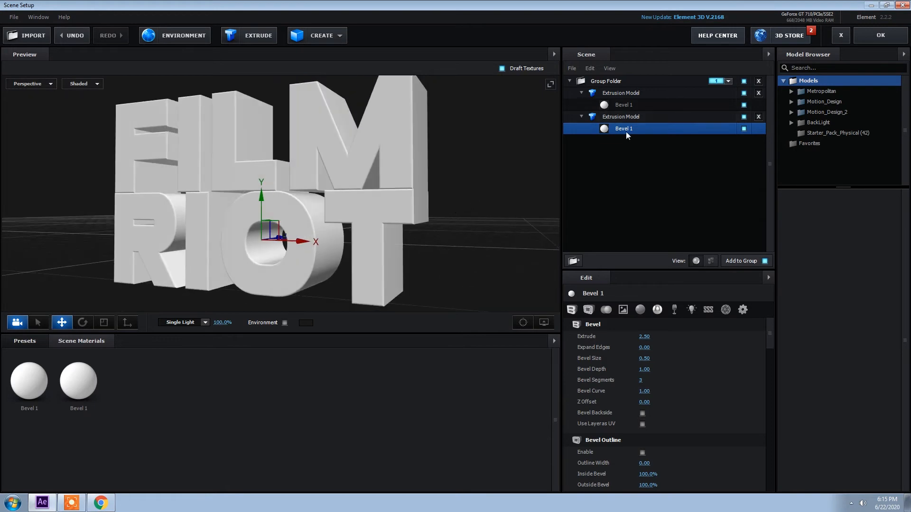
Set Bevel Copies of the FILM extrusion model to 2 and select its new second bevel.
click(636, 94)
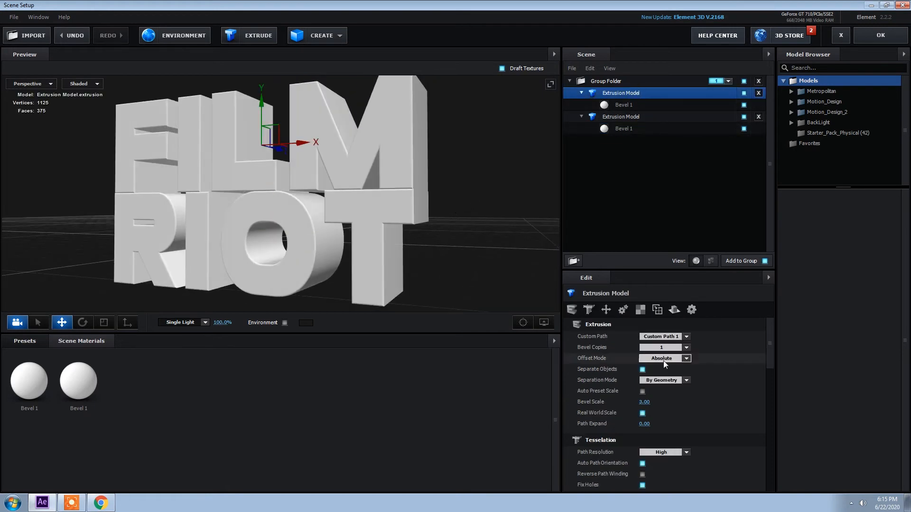
click(659, 349)
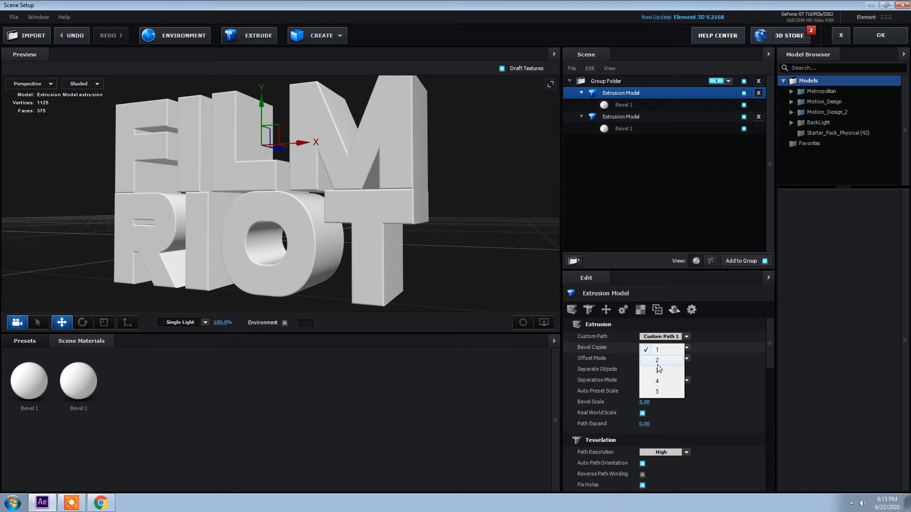
click(658, 363)
click(620, 118)
Switch to Chrome to examine the letter faces and sides in the reference image, and return to the Scene Setup model.
key(alt+Tab)
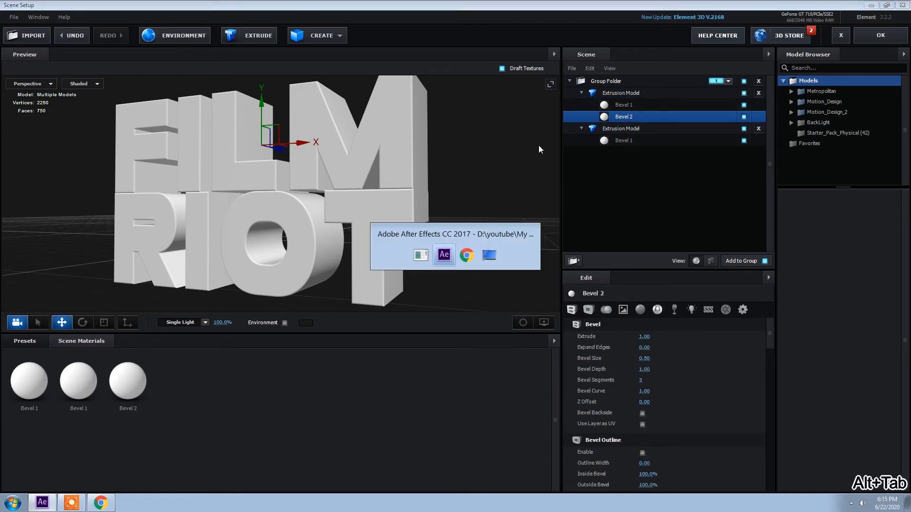
click(466, 255)
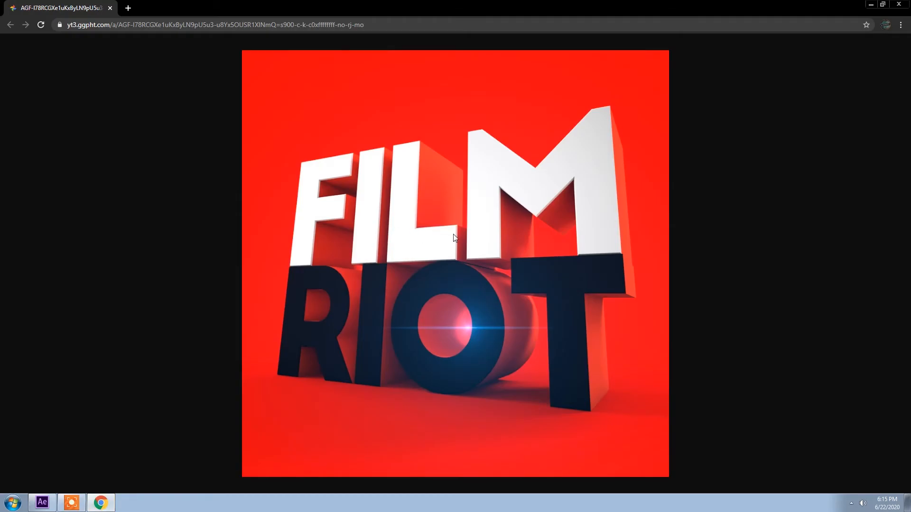
click(867, 6)
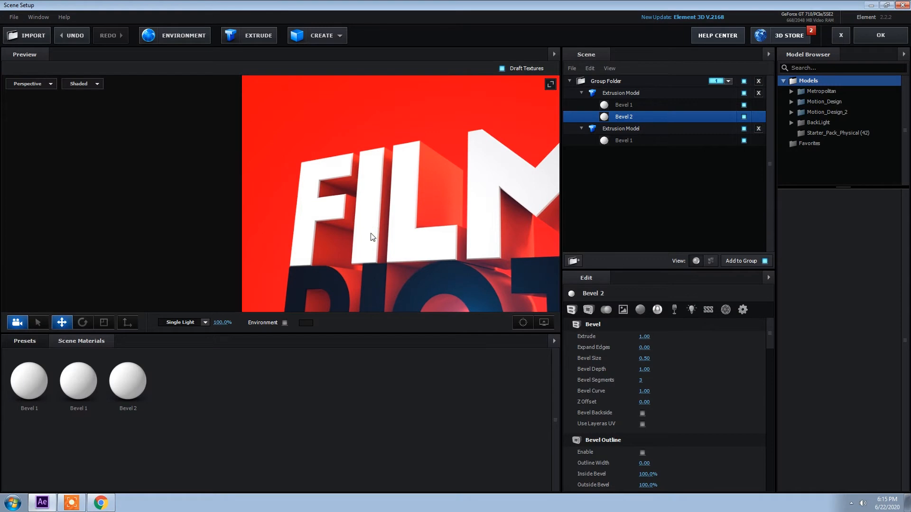
scroll(380, 209, up, 2)
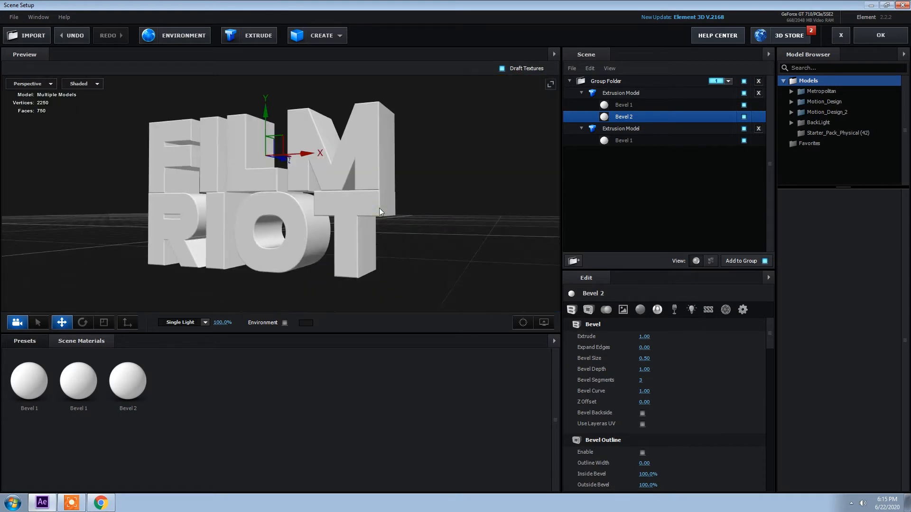
scroll(382, 209, down, 2)
drag(403, 210, 398, 209)
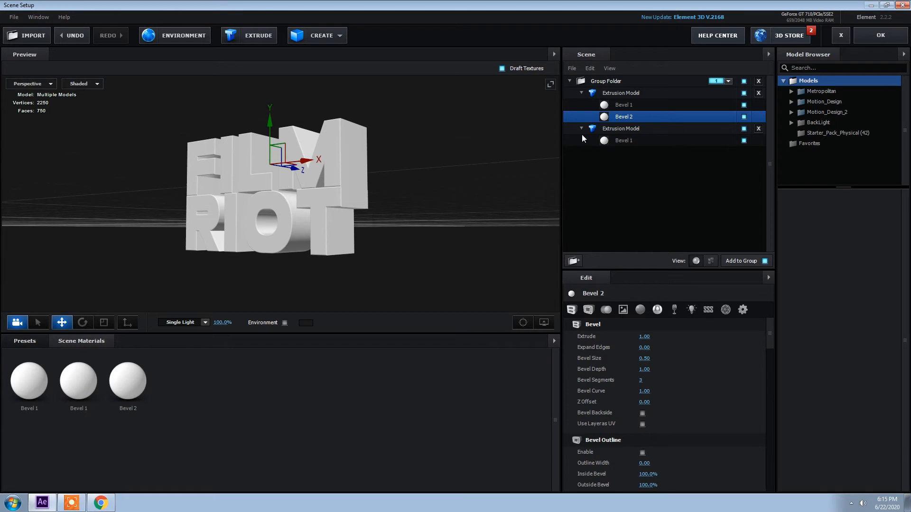
Set the Diffuse Color of FILM's second bevel to pure red, FF0000.
scroll(673, 403, down, 10)
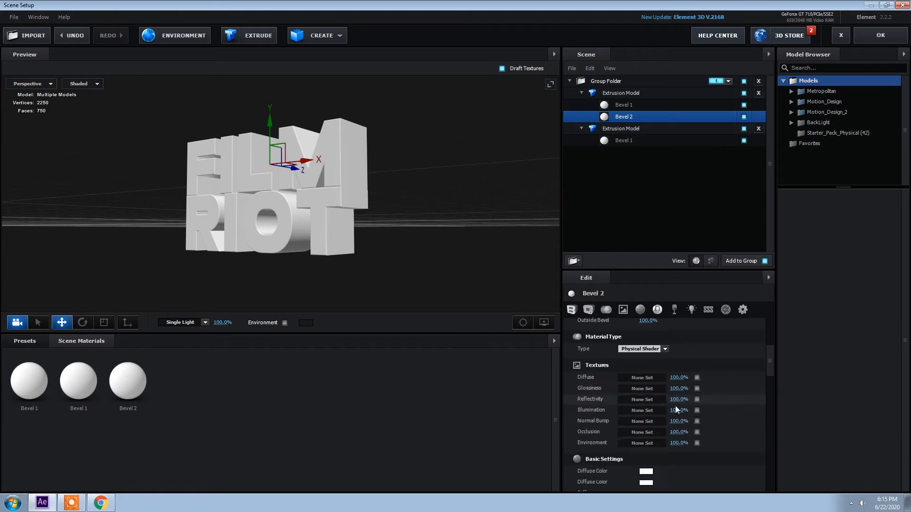
click(646, 338)
drag(650, 336, 691, 286)
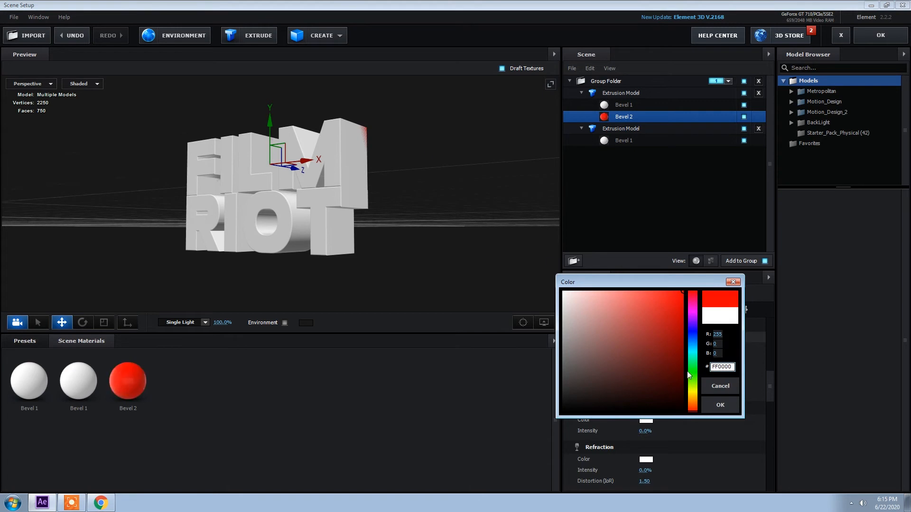
click(720, 406)
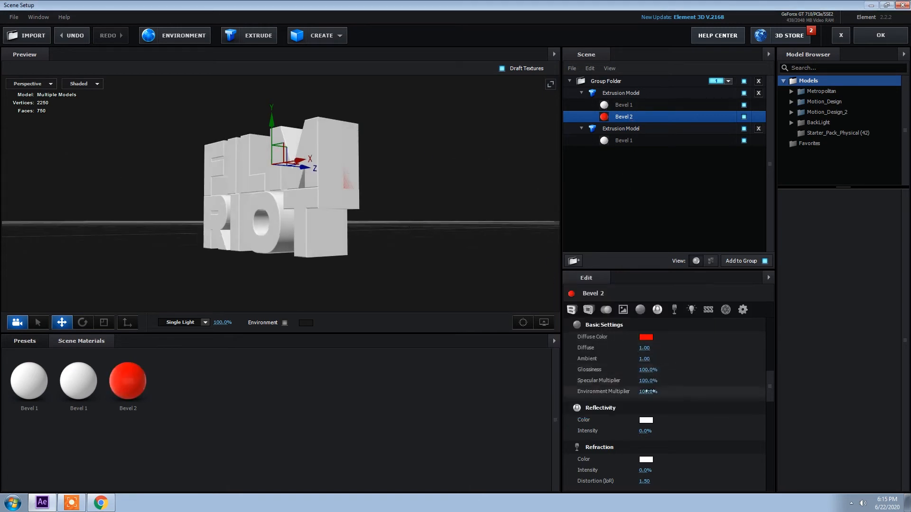
Set Expand Edges of FILM's second bevel to 0.50 and its Extrude to about 2.43.
scroll(644, 349, up, 10)
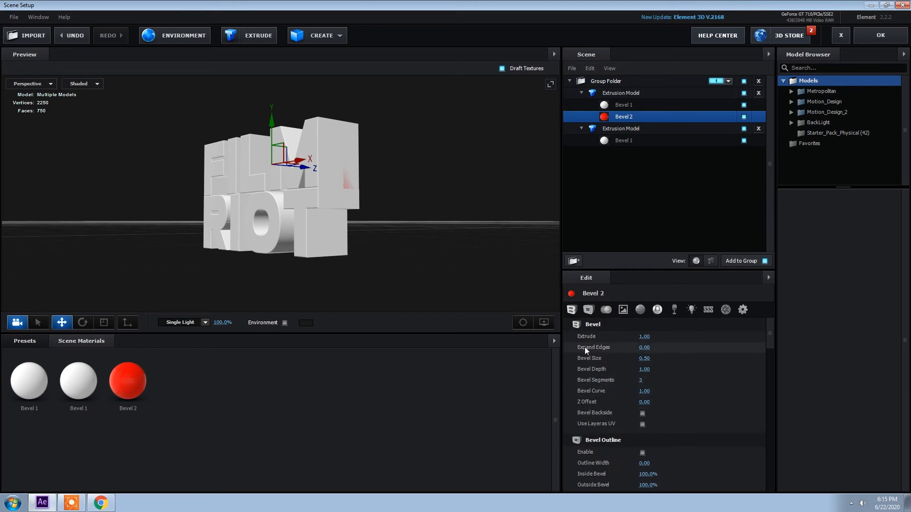
drag(649, 347, 677, 345)
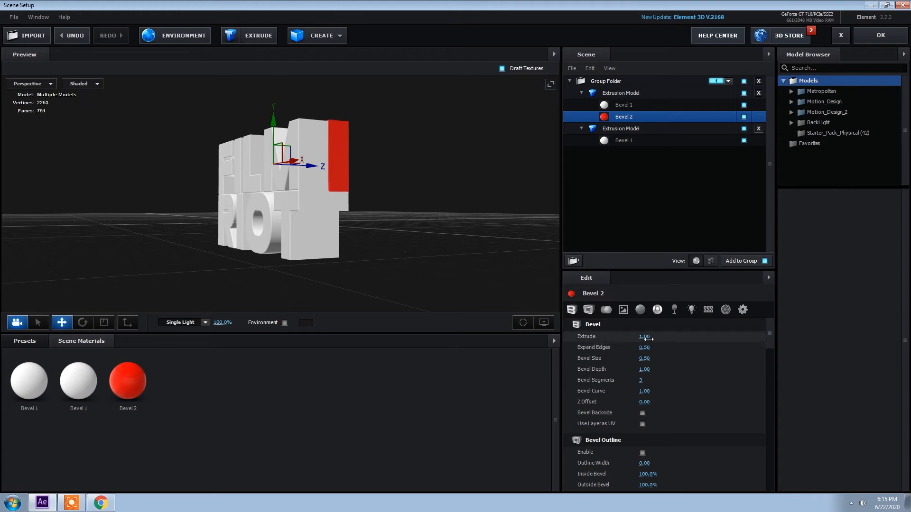
drag(646, 338, 712, 339)
drag(449, 203, 429, 231)
scroll(432, 210, up, 3)
drag(433, 210, 385, 237)
scroll(385, 237, up, 2)
mouse_move(644, 336)
mouse_down()
mouse_move(659, 333)
mouse_move(643, 334)
mouse_up()
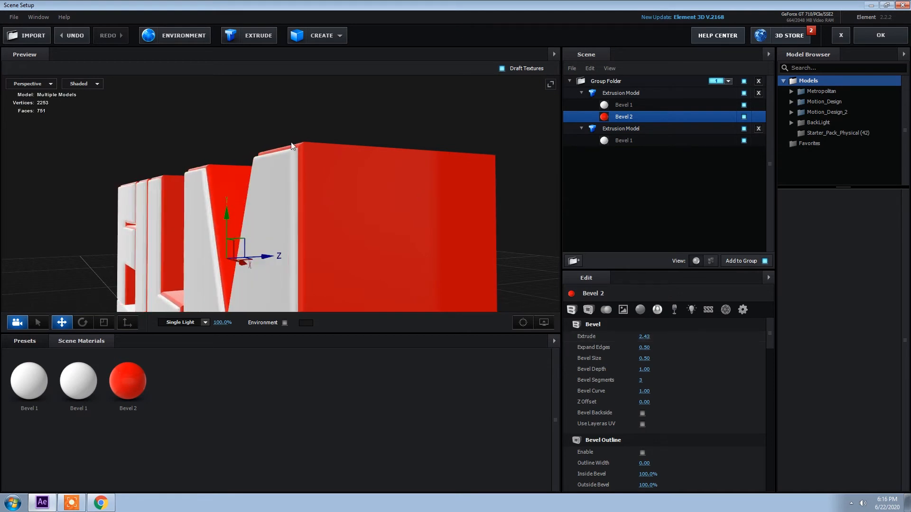
Set Bevel Segments and Bevel Depth of FILM's second bevel to 0.
scroll(295, 146, up, 2)
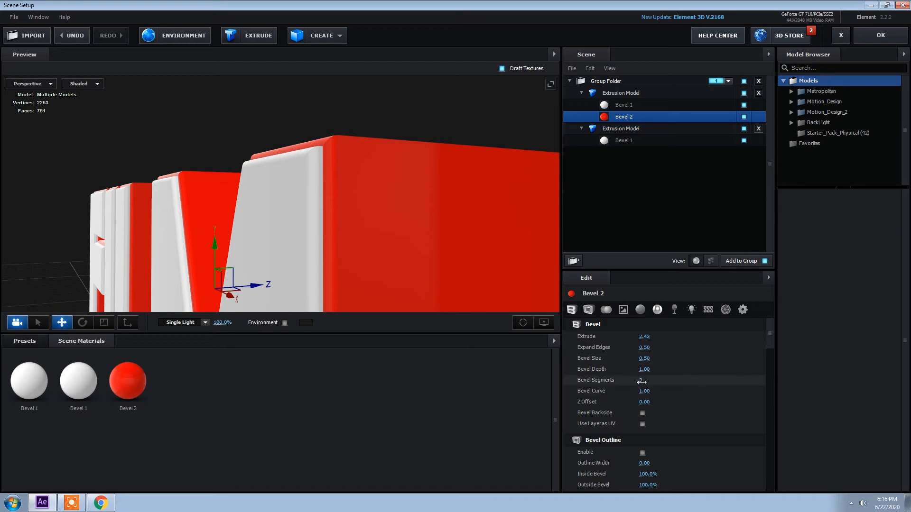
drag(607, 380, 590, 380)
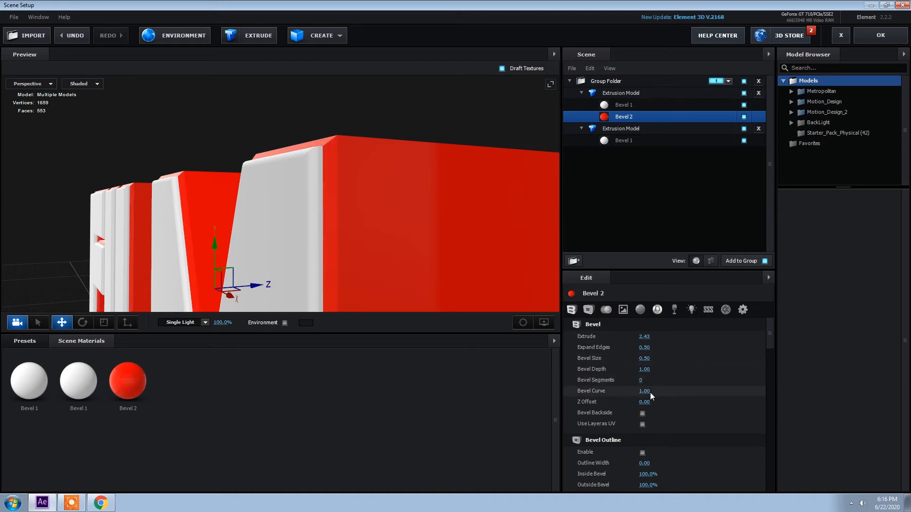
mouse_move(645, 370)
mouse_down()
mouse_move(528, 371)
mouse_move(646, 373)
mouse_up()
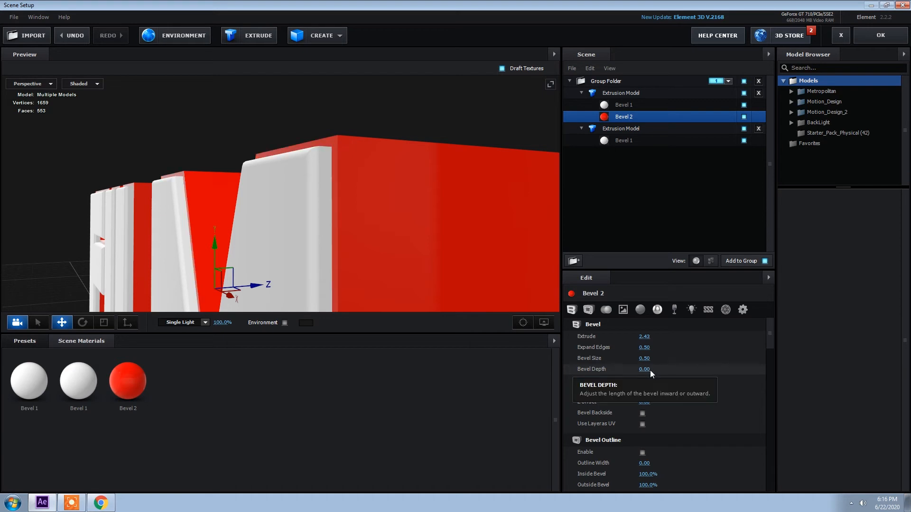
Set the Extrude of FILM's red bevel to 2.50 and its Expand Edges to 0.02.
drag(646, 337, 646, 337)
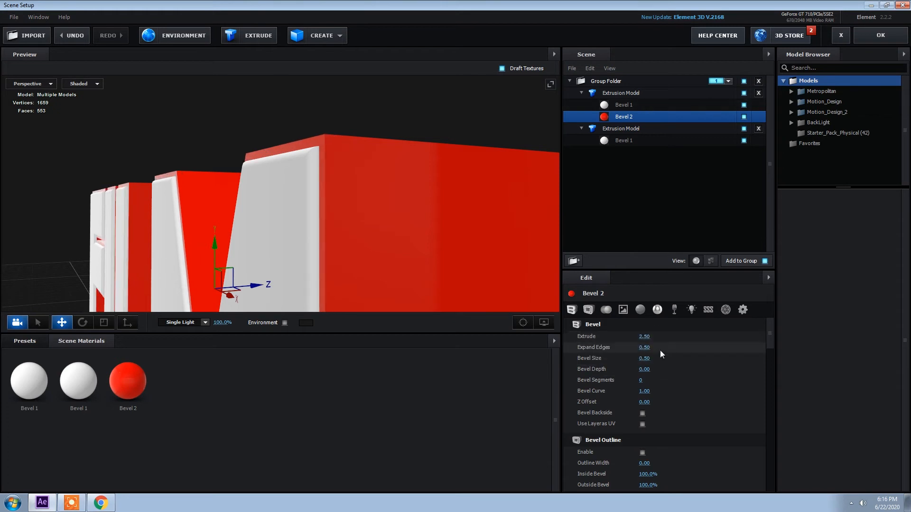
drag(643, 347, 623, 346)
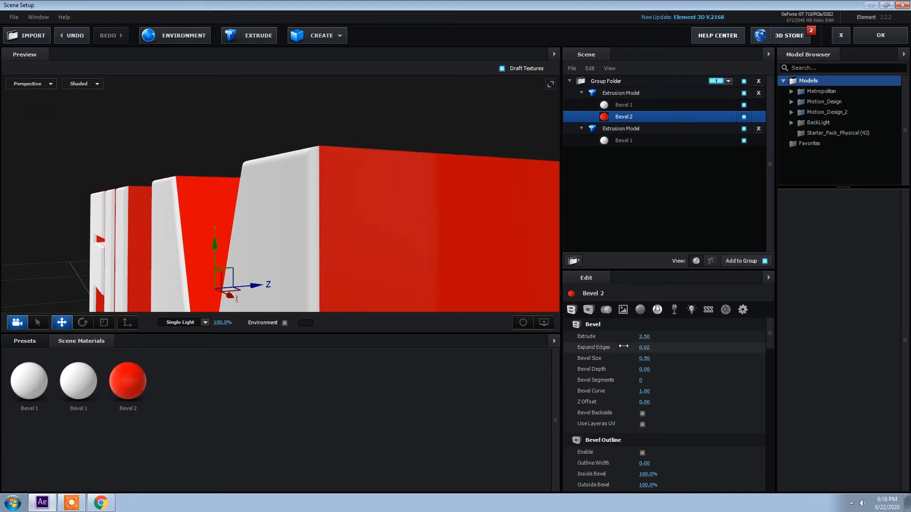
scroll(495, 258, down, 5)
drag(343, 151, 381, 152)
scroll(415, 197, down, 3)
mouse_move(421, 211)
mouse_down()
mouse_move(397, 212)
mouse_move(410, 209)
mouse_up()
scroll(396, 212, down, 1)
drag(361, 228, 363, 229)
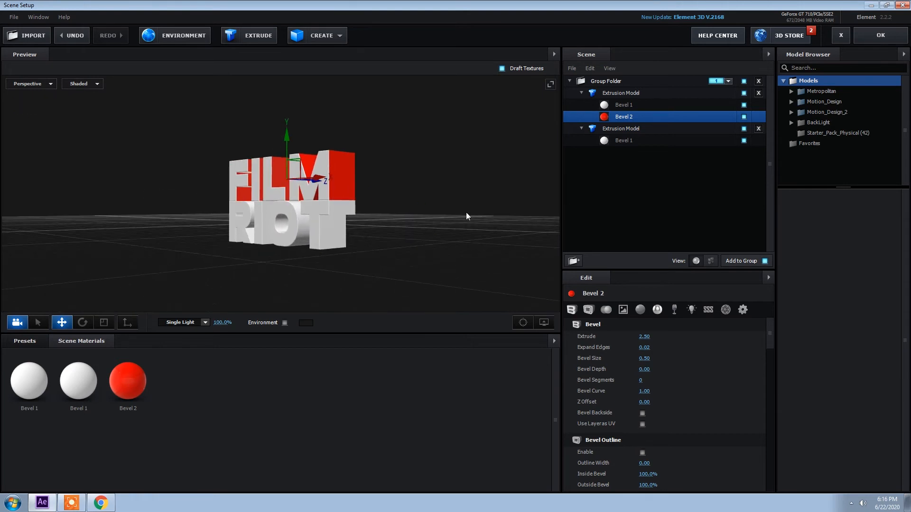
Set Bevel Copies of the RIOT extrusion model to 2.
click(624, 142)
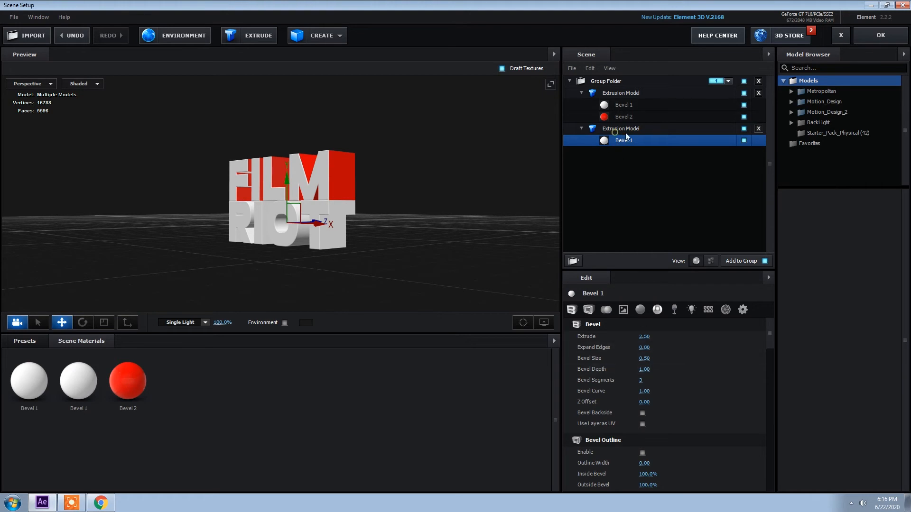
click(616, 132)
click(662, 347)
click(656, 362)
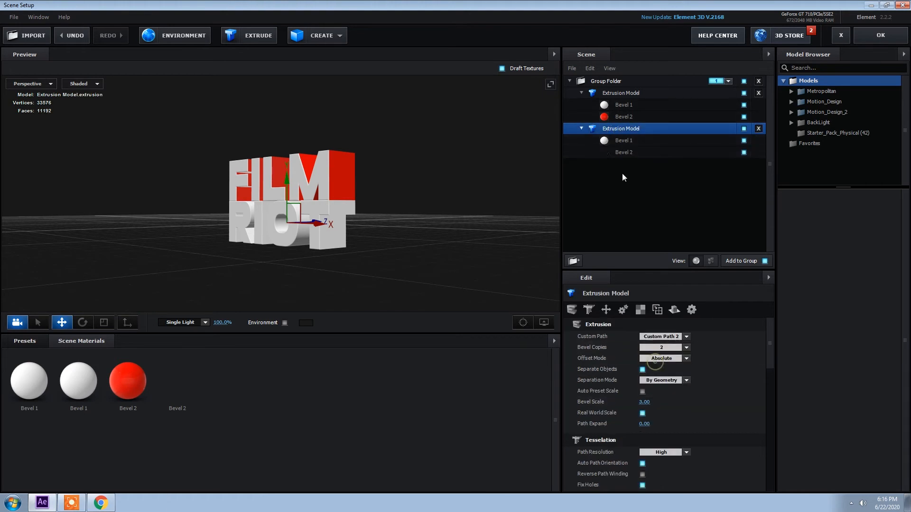
Set the Diffuse Color of RIOT's second bevel to pure red, FF0000.
click(625, 153)
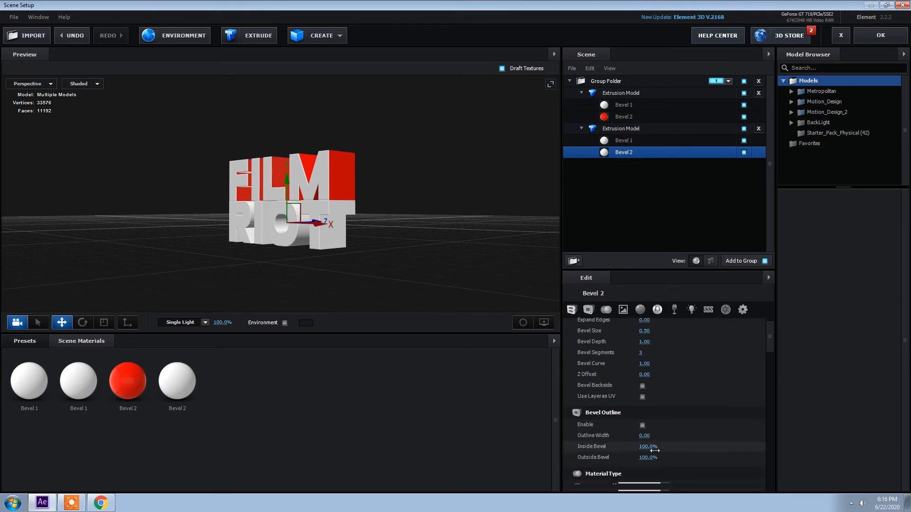
click(641, 434)
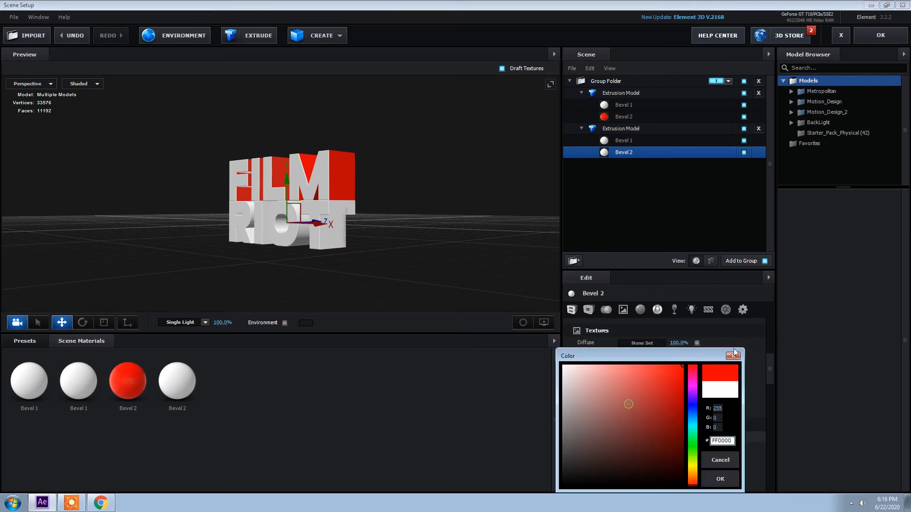
click(718, 474)
Set Expand Edges of RIOT's red bevel to 0.15 and its Extrude to 2.18.
scroll(687, 376, up, 5)
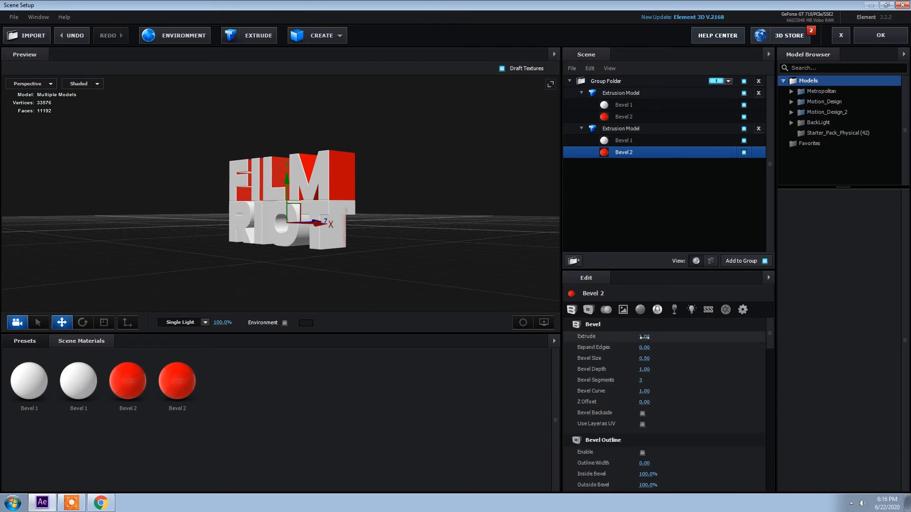
drag(644, 348, 688, 336)
scroll(396, 232, up, 4)
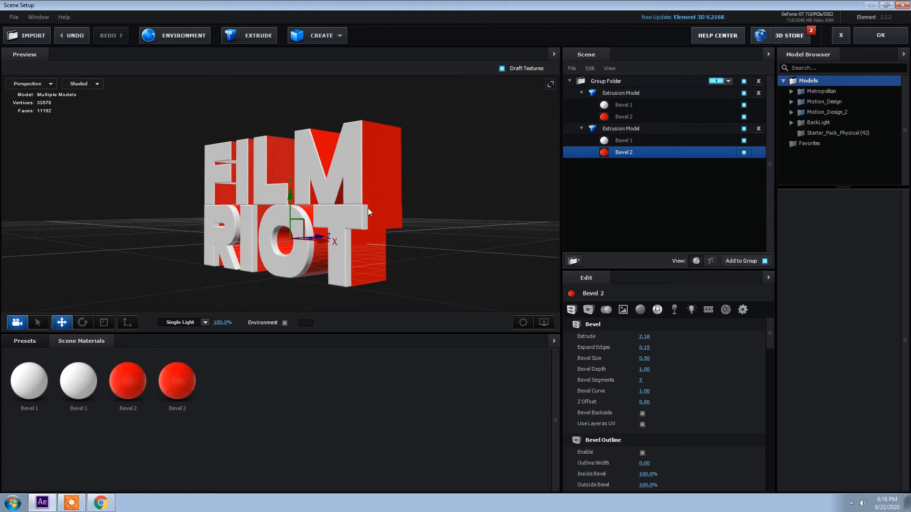
Set Bevel Depth and Bevel Segments of RIOT's red bevel to 0.
scroll(369, 208, up, 6)
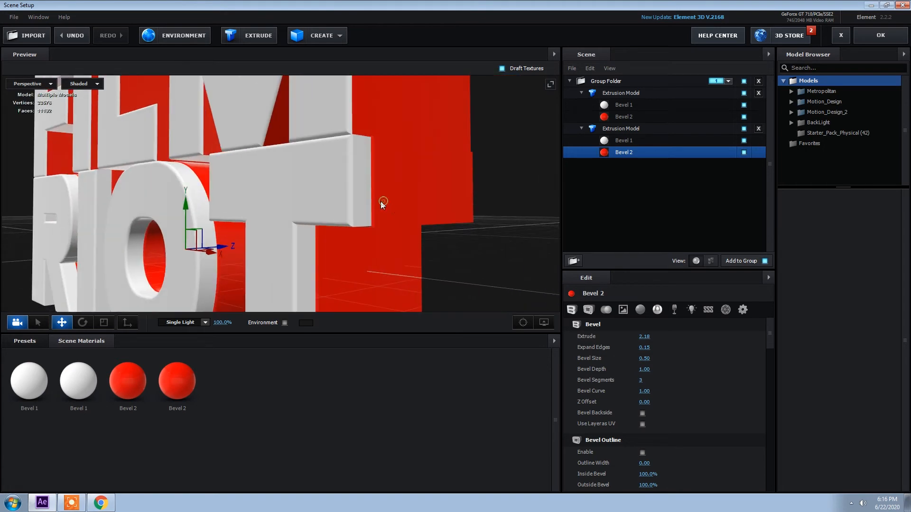
scroll(379, 201, down, 3)
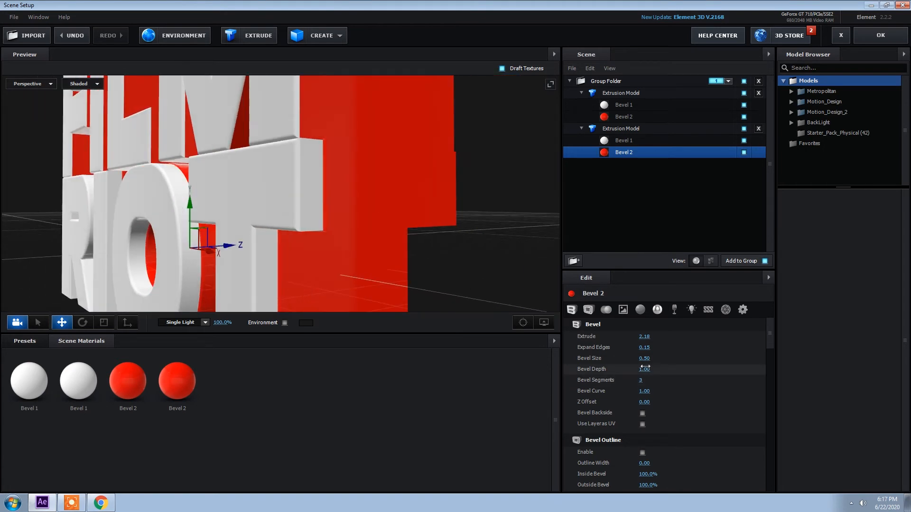
key(Return)
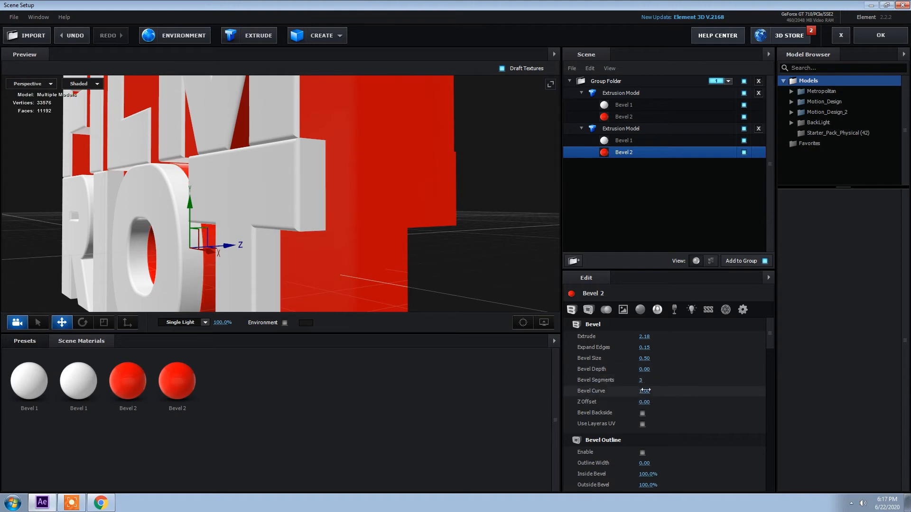
text(0)
key(Return)
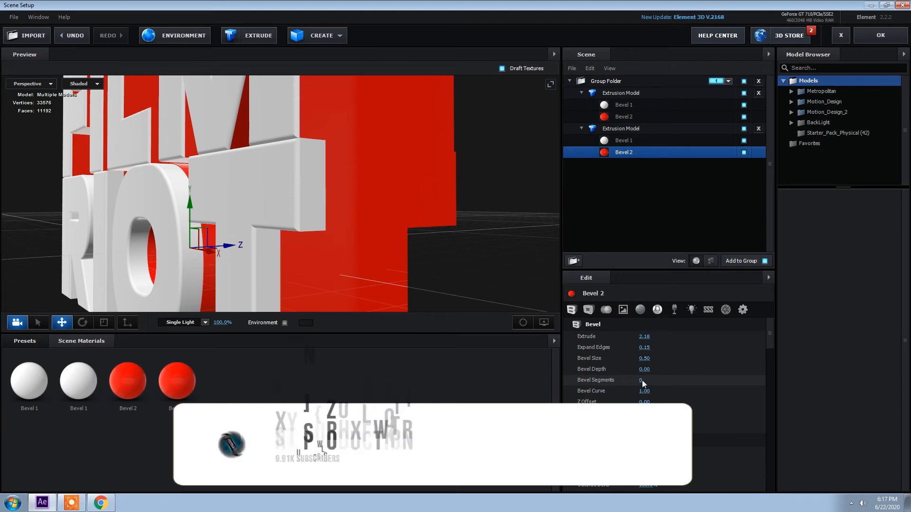
Set Expand Edges of RIOT's red bevel to 0.22 and its Extrude to 2.50.
scroll(382, 217, up, 2)
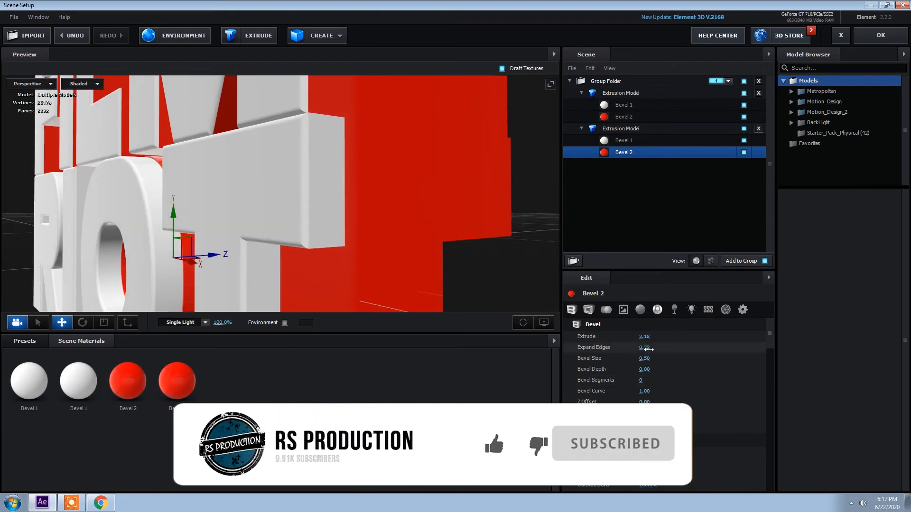
drag(645, 336, 657, 335)
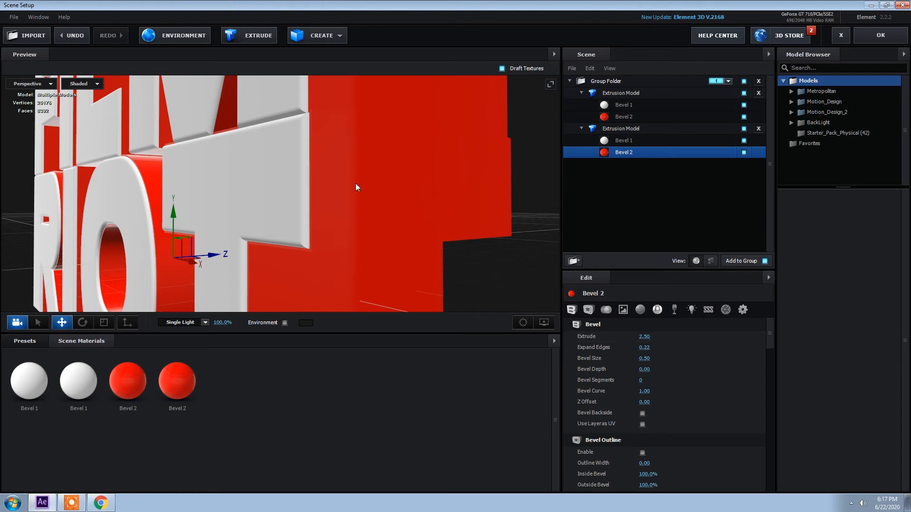
scroll(356, 182, down, 3)
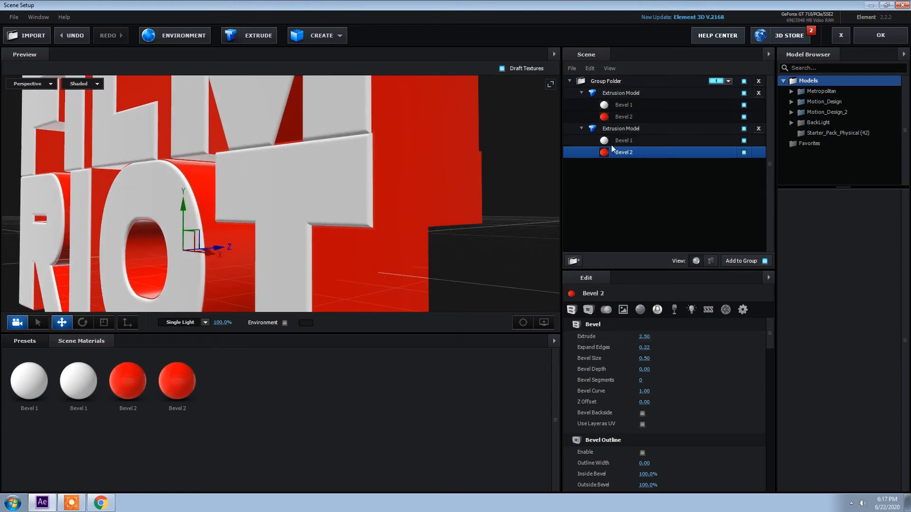
Set Bevel Depth and Bevel Segments of RIOT's white front bevel to 0.
click(622, 141)
click(644, 370)
text(0)
click(645, 380)
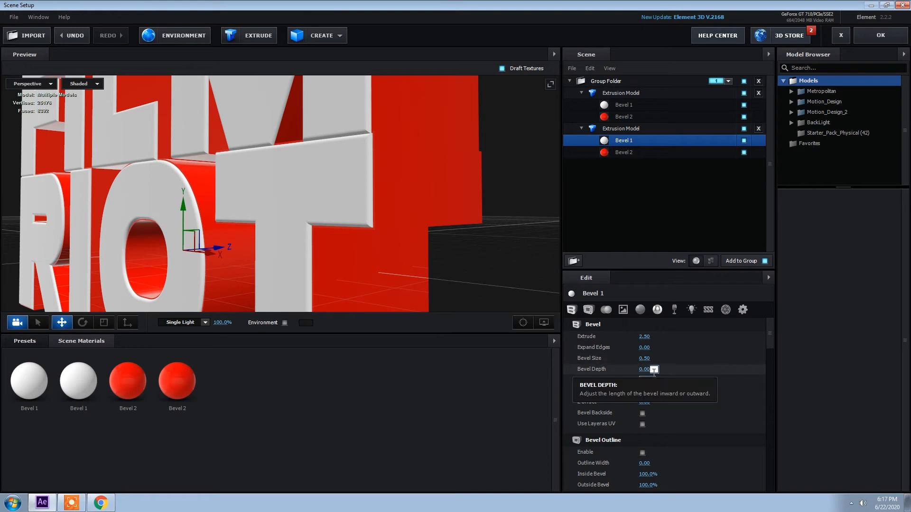
text(0)
key(Return)
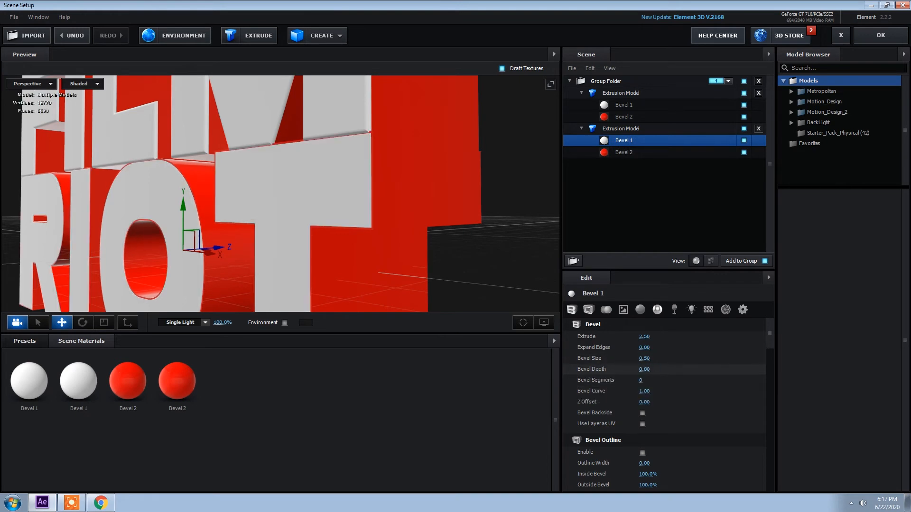
Fine-tune the Extrude amount of RIOT's red bevel against the FILM sides.
scroll(460, 204, down, 3)
drag(495, 200, 471, 197)
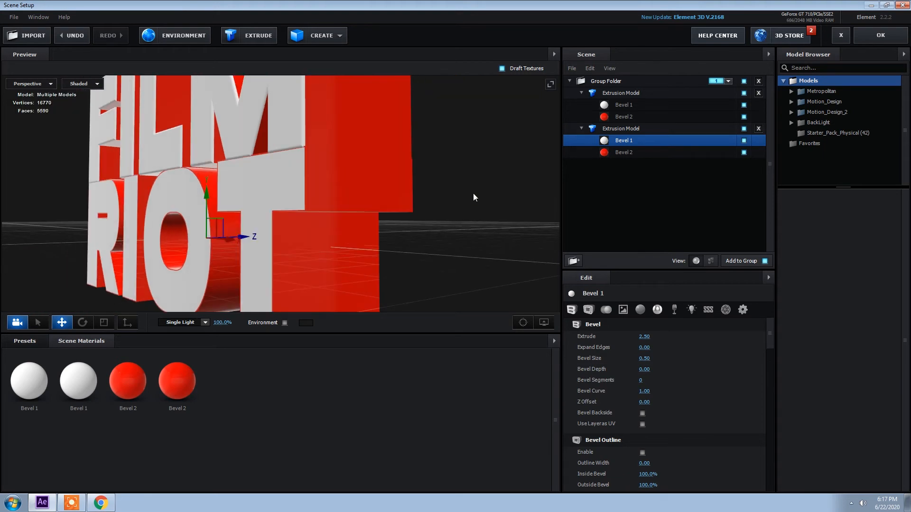
click(613, 153)
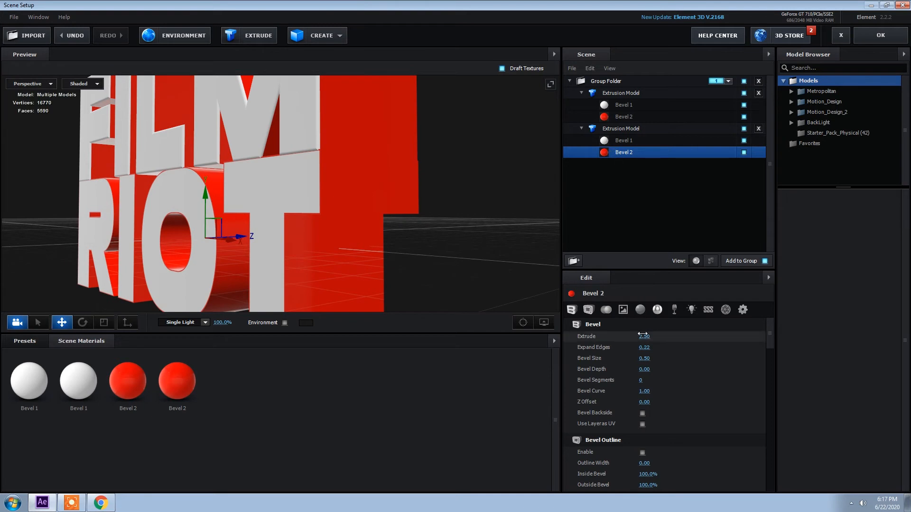
drag(642, 334, 644, 335)
scroll(380, 218, down, 2)
Set Bevel Depth and Bevel Segments of FILM's white front bevel to 0.
click(623, 106)
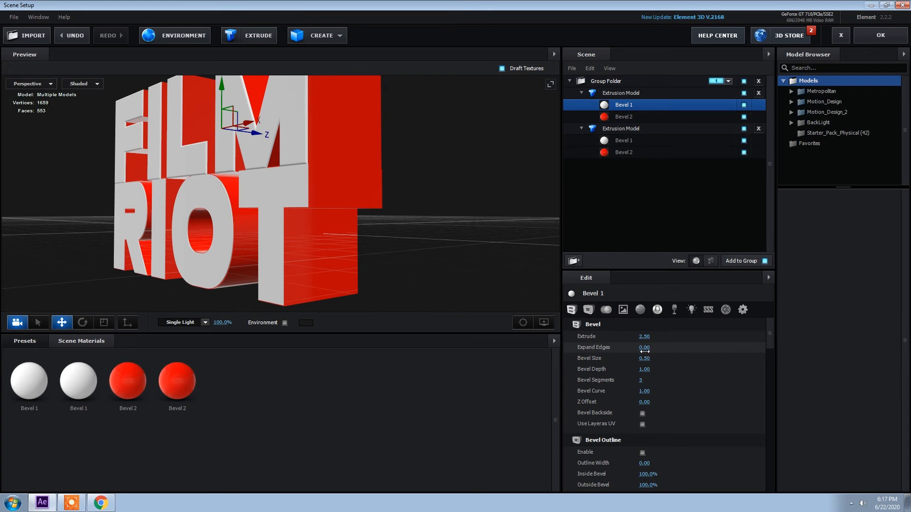
key(Tab)
text(0)
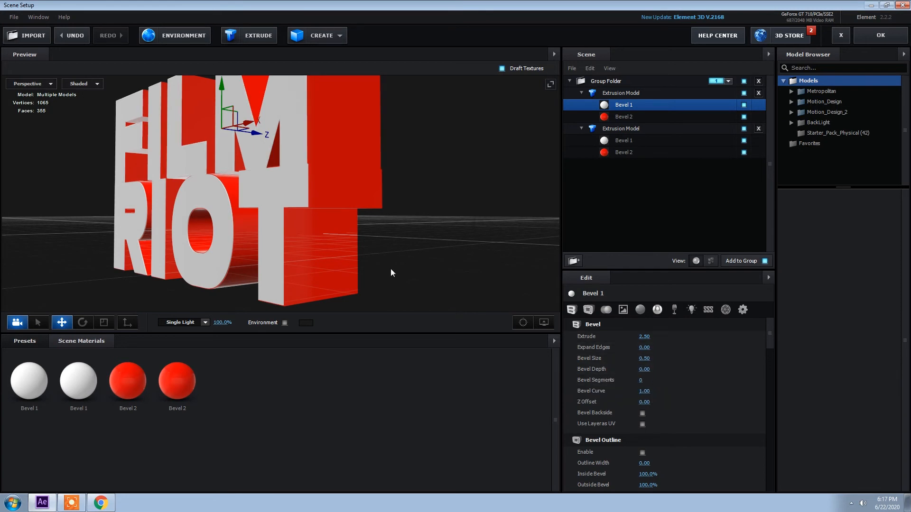
scroll(400, 238, down, 3)
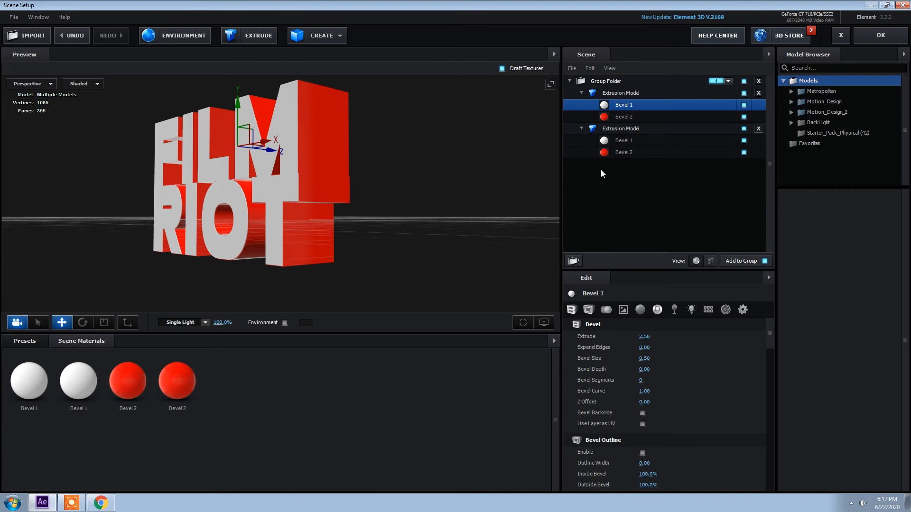
Set the Diffuse Color of RIOT's front bevel to black, 000000.
click(615, 140)
scroll(657, 347, down, 6)
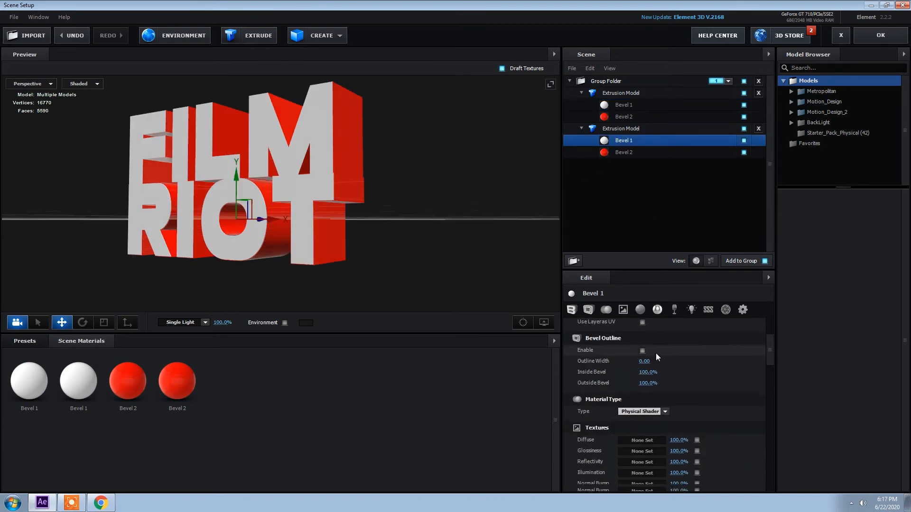
click(646, 404)
drag(647, 406, 548, 489)
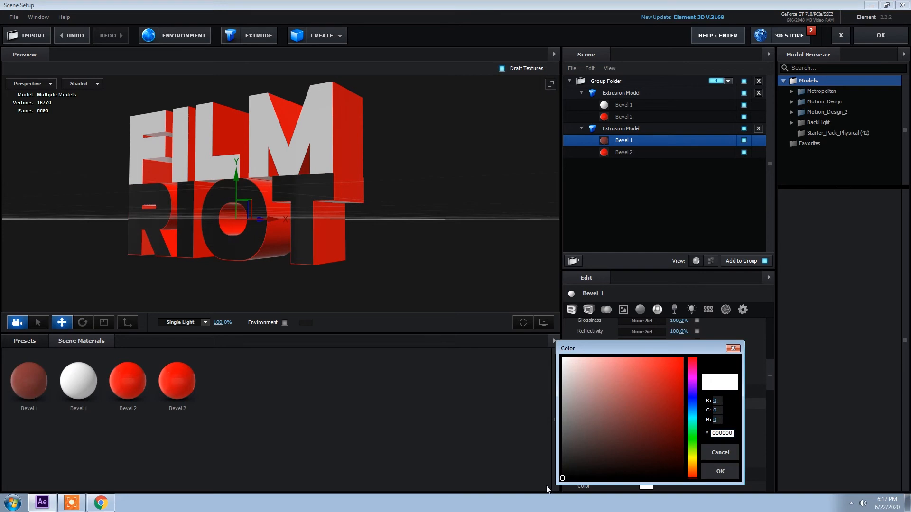
click(721, 470)
Apply the Element scene to the composition and hide the Film and RIOT text layers.
drag(396, 189, 416, 189)
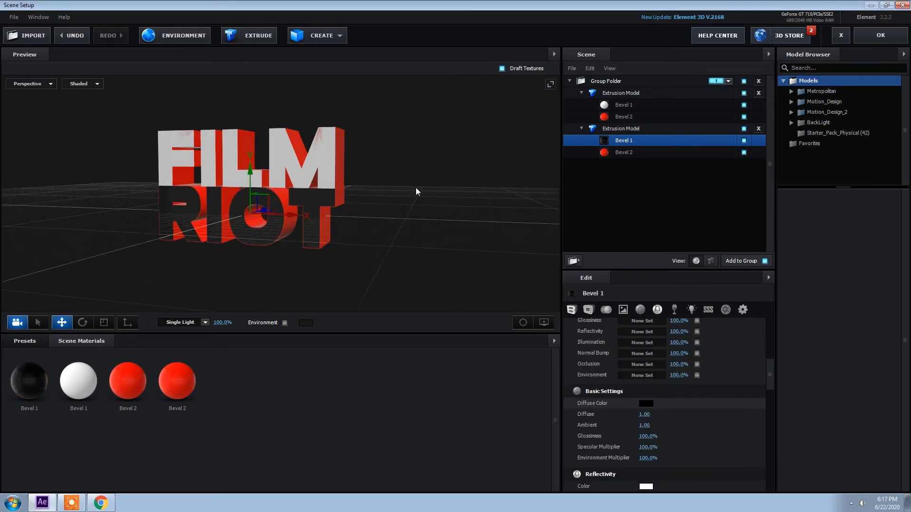
click(876, 36)
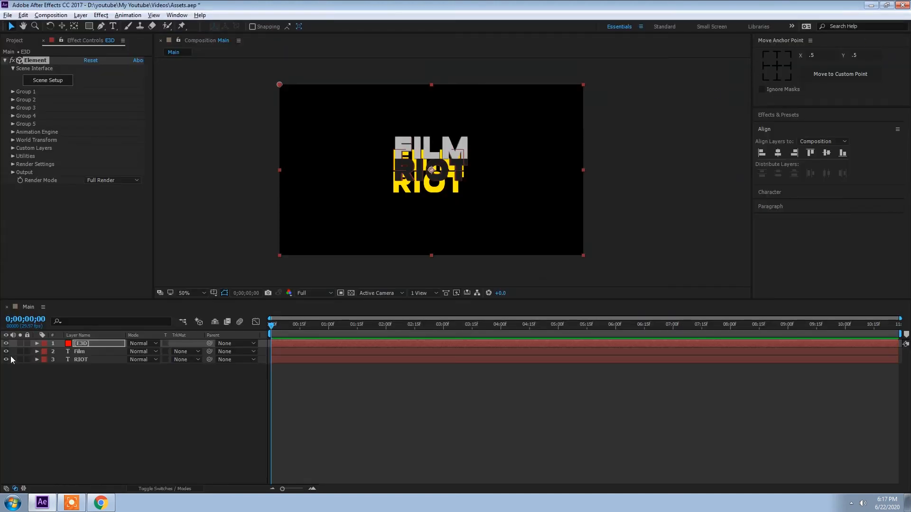
drag(6, 352, 5, 359)
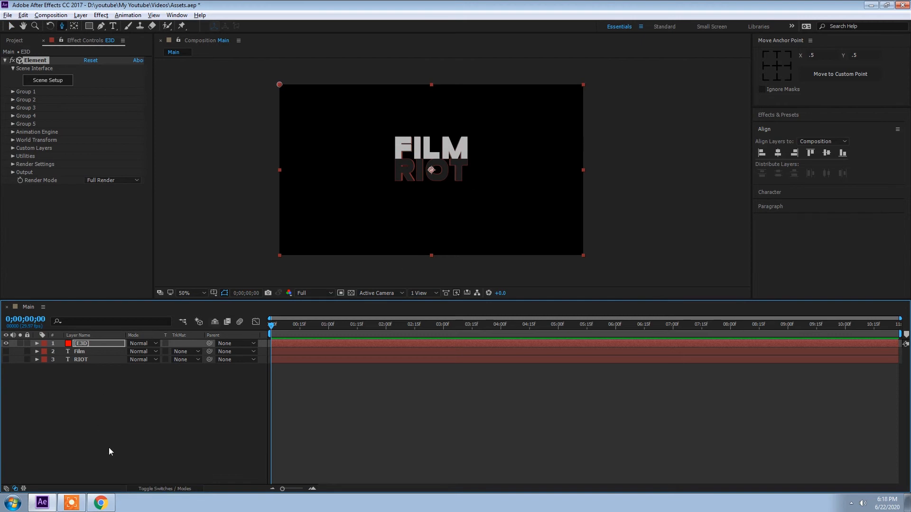
Add a two-node camera layer with the 50mm preset to the Main composition.
right_click(126, 413)
mouse_move(148, 321)
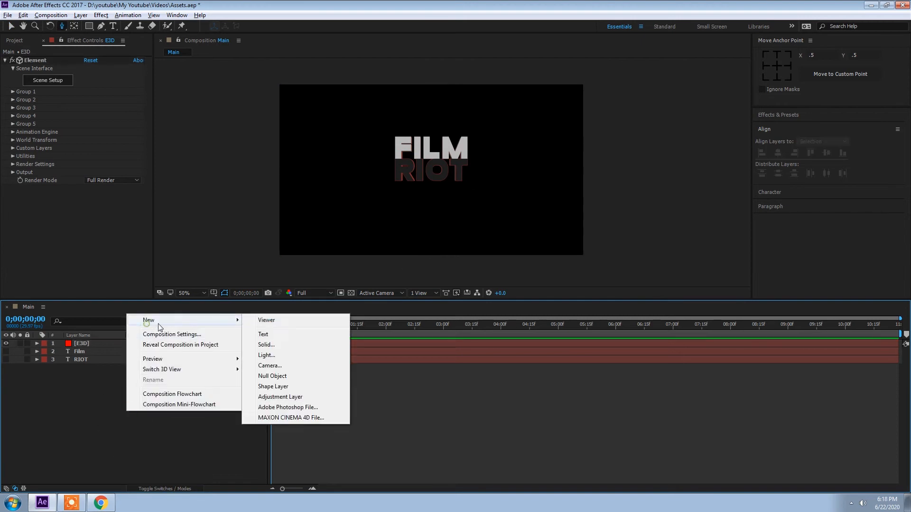
click(279, 366)
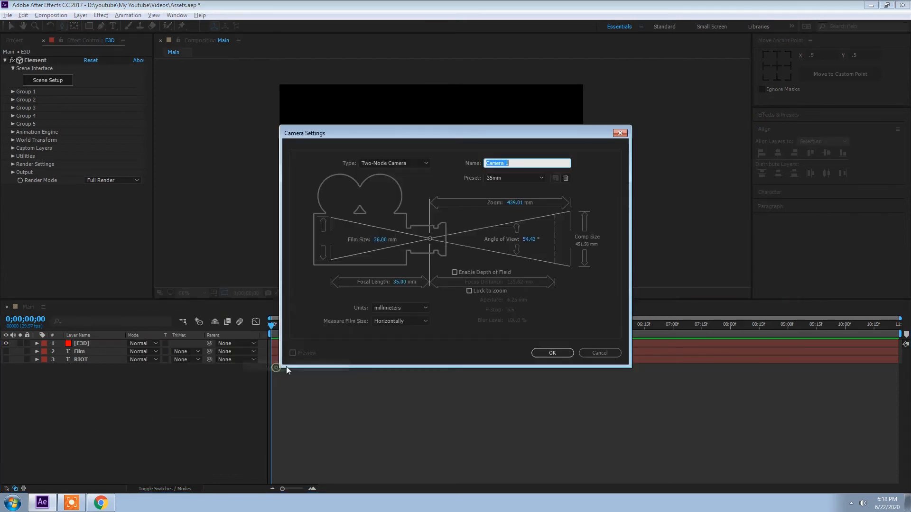
click(508, 177)
click(509, 256)
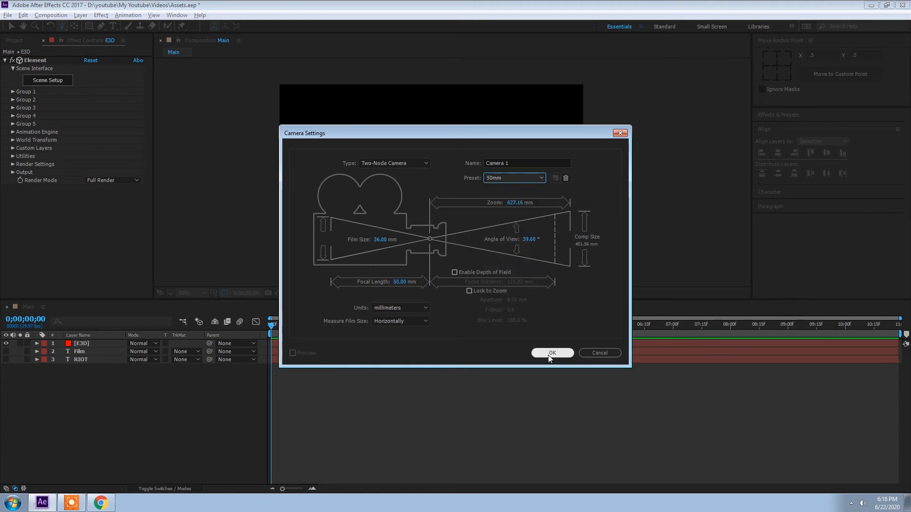
click(552, 352)
Orbit, dolly and pan Camera 1 to frame the title larger from an angle that shows its red right-hand sides.
drag(458, 169, 478, 94)
key(c)
drag(497, 184, 474, 202)
key(c)
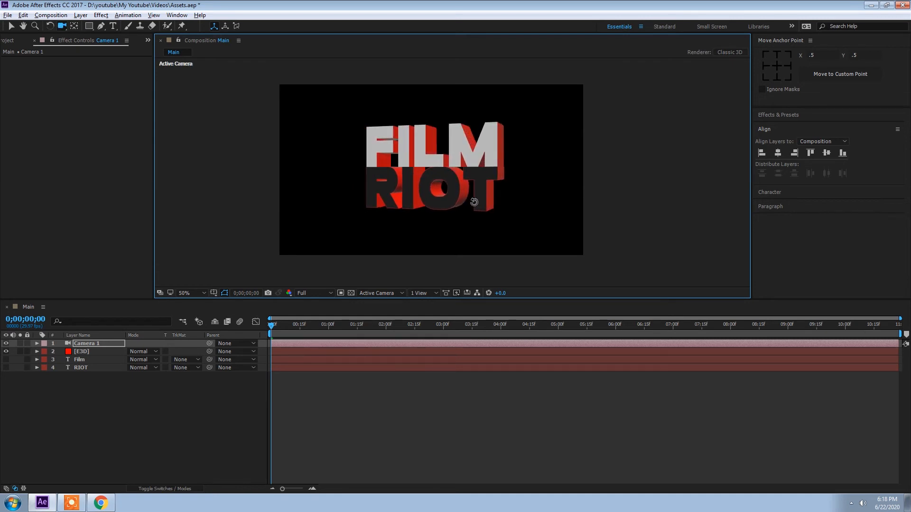
scroll(474, 178, up, 1)
key(c)
key(c)
key(c)
mouse_move(484, 192)
mouse_down()
mouse_move(476, 201)
mouse_move(481, 180)
mouse_up()
scroll(478, 200, down, 2)
key(c)
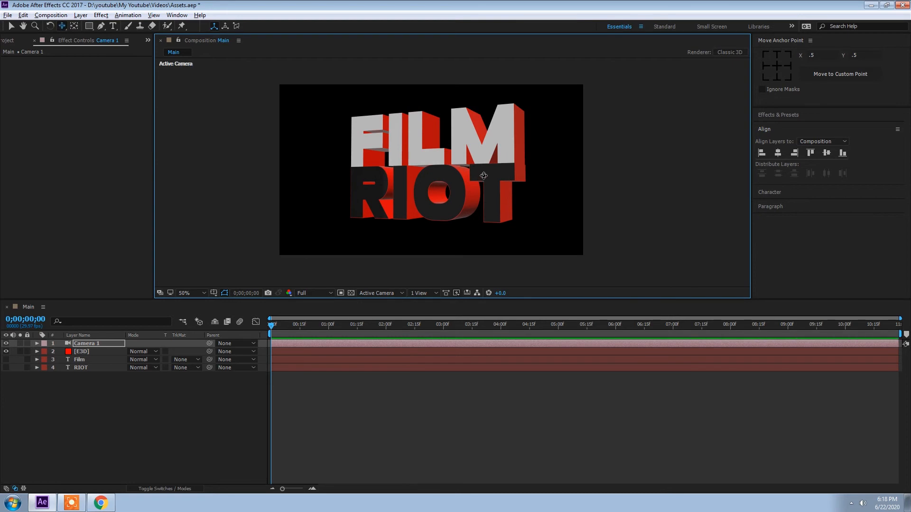
drag(484, 172, 480, 191)
Create a solid named BG and place it below all other layers.
right_click(106, 417)
mouse_move(128, 399)
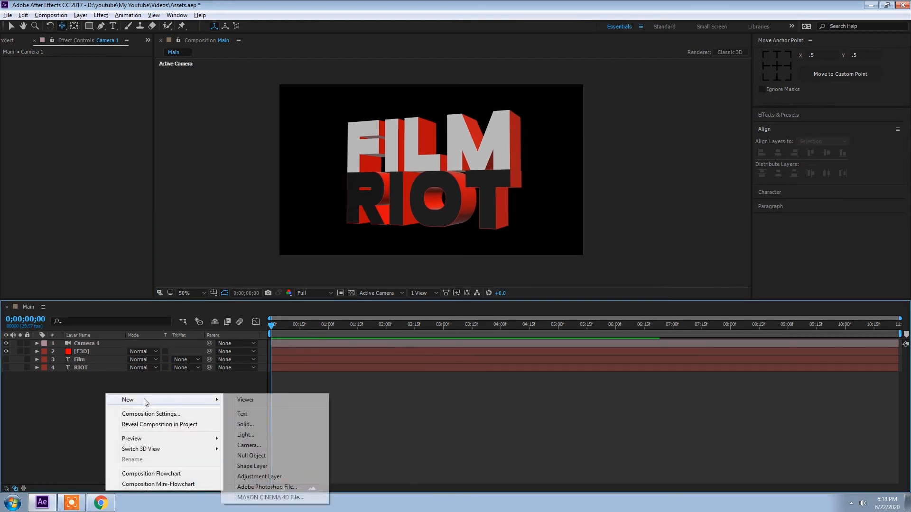
click(247, 424)
text(BG)
key(Return)
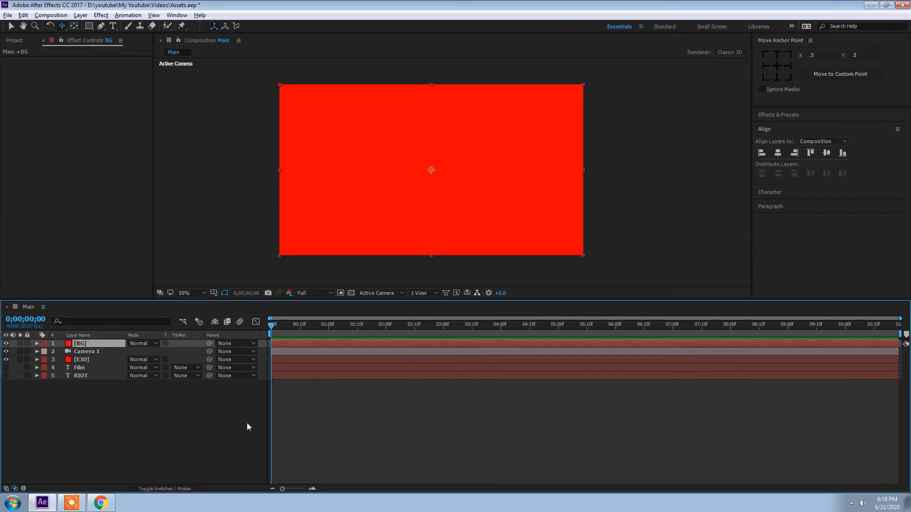
drag(88, 345, 96, 390)
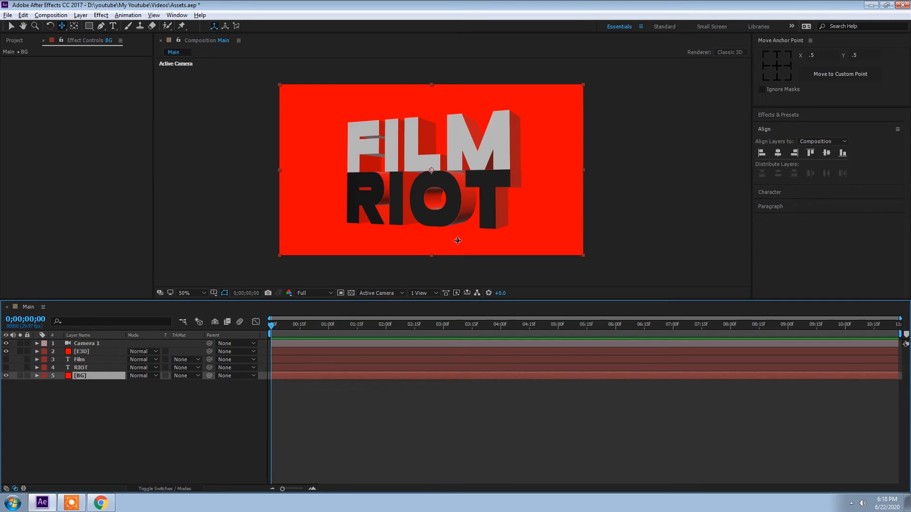
Apply the Gradient Ramp effect to the BG layer and swap its start and end colors.
key(ctrl+space)
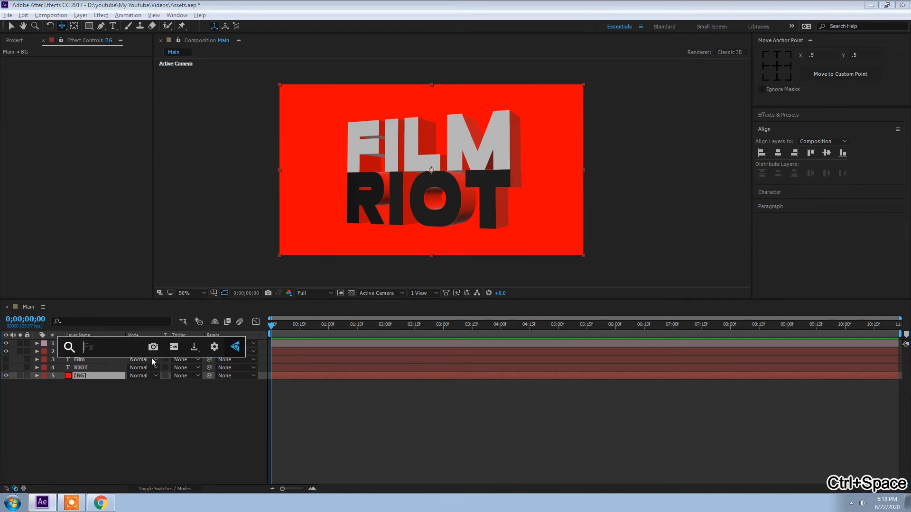
text(ramp)
key(Return)
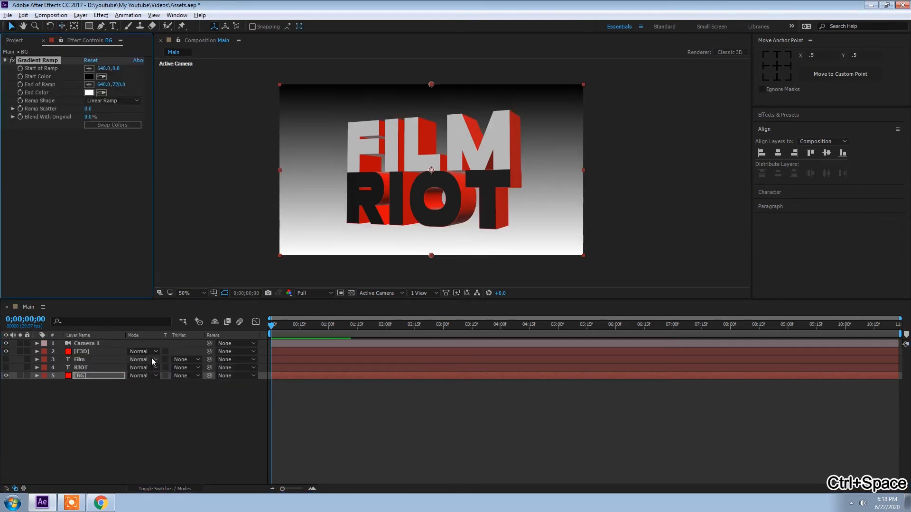
click(105, 127)
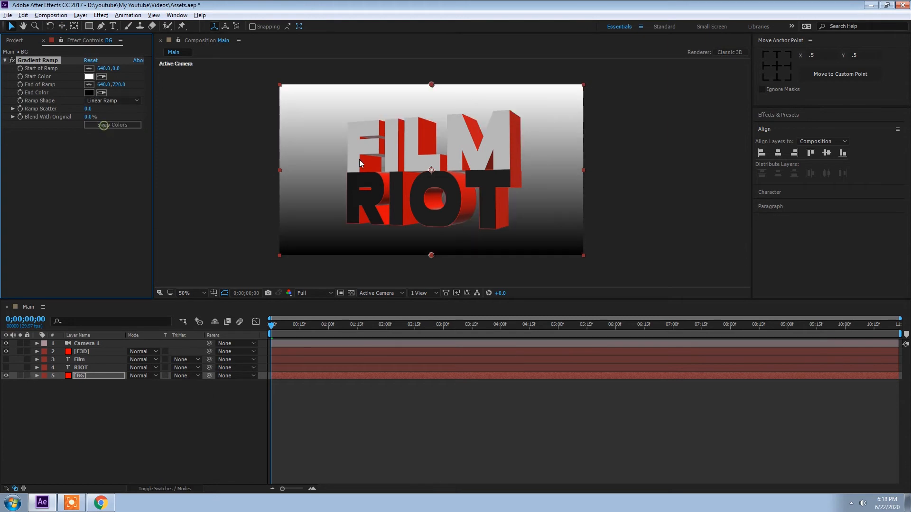
Set the BG ramp's End Color to dark red AB0000 and its Start Color to red FF0000.
click(89, 93)
drag(253, 231, 266, 255)
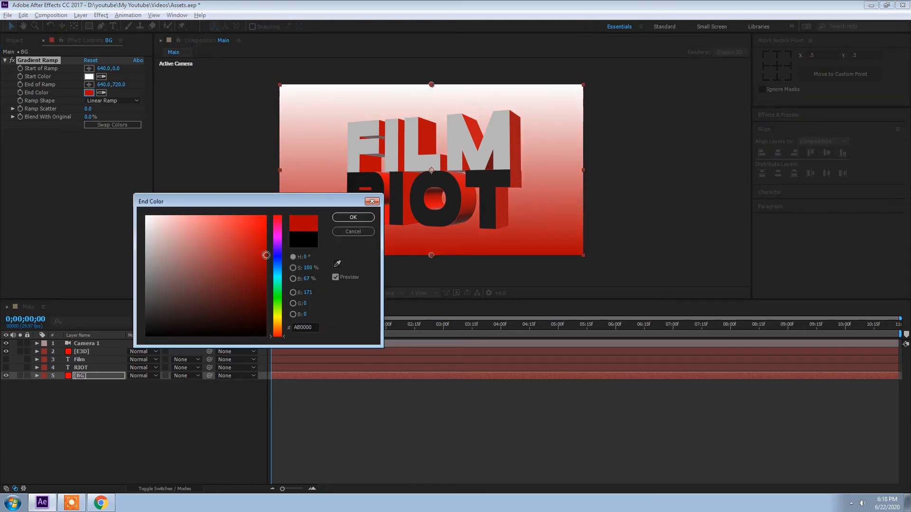
click(353, 217)
click(88, 76)
click(265, 216)
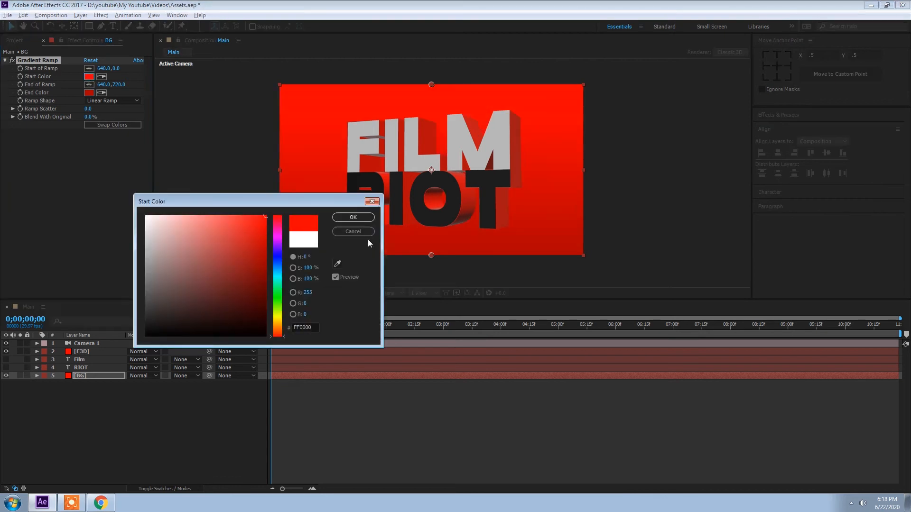
click(344, 221)
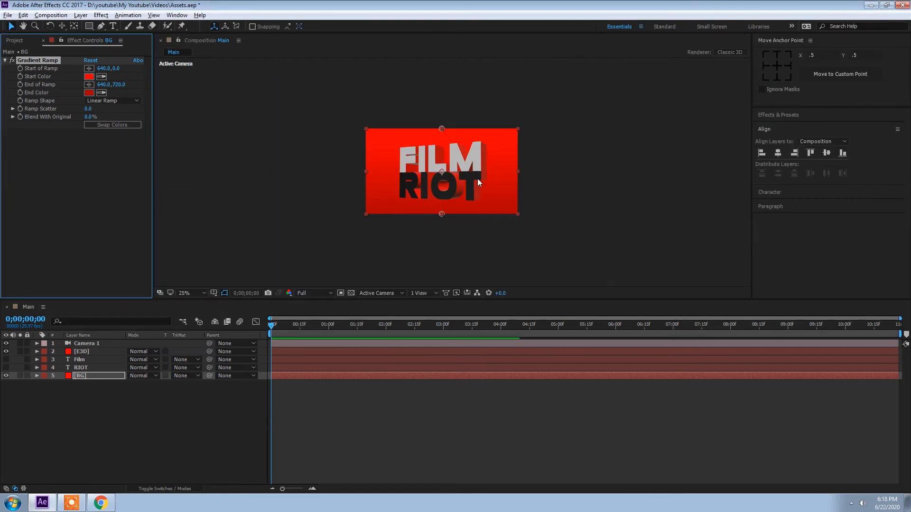
Reopen the E3D layer's Element scene setup and turn off the preview grid.
click(82, 352)
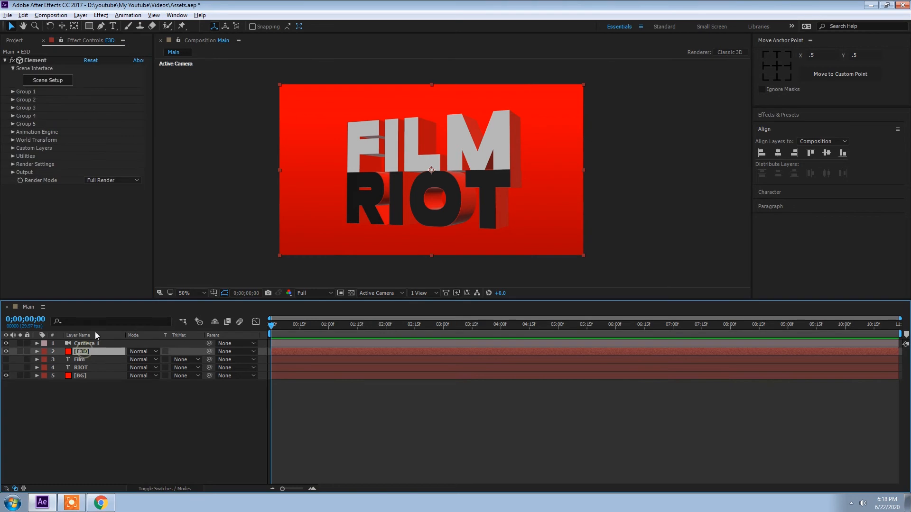
click(41, 85)
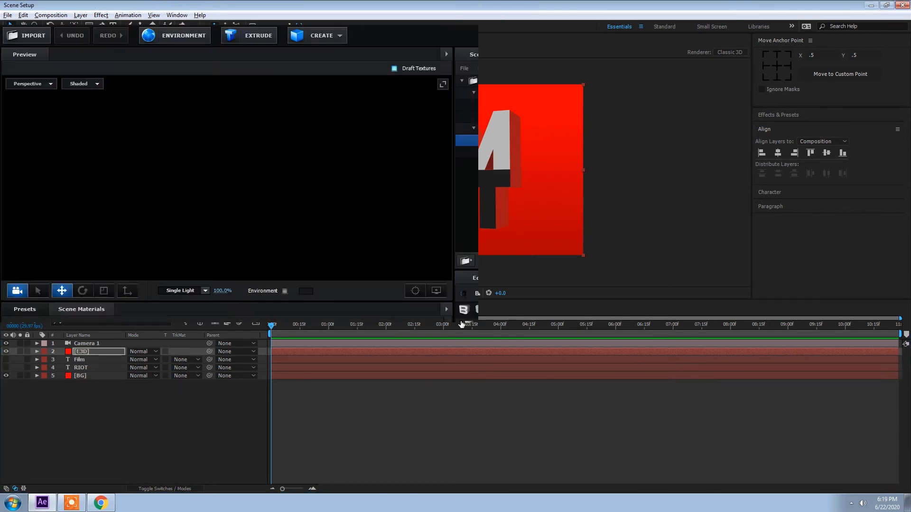
scroll(339, 198, down, 1)
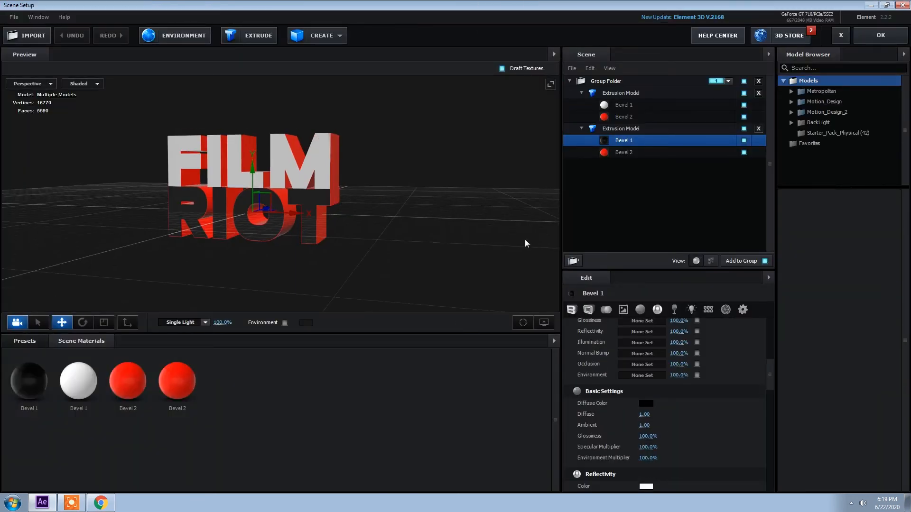
click(547, 326)
click(496, 293)
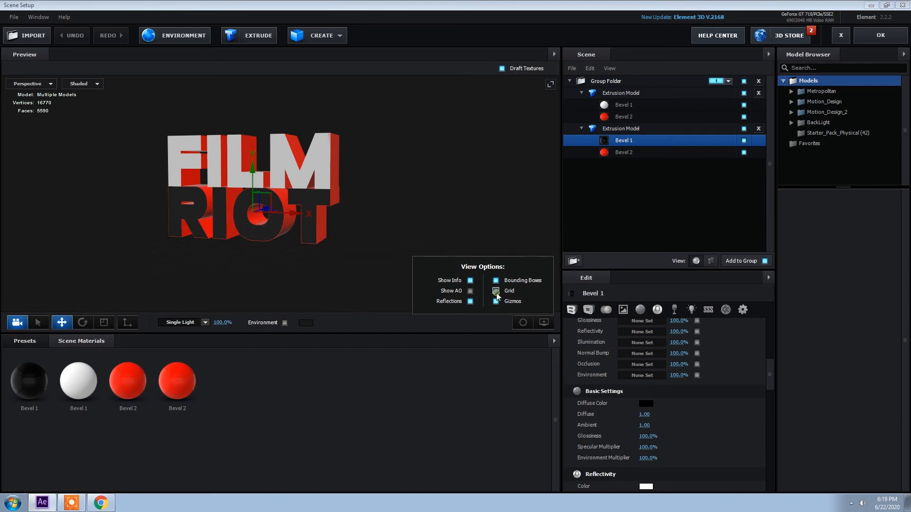
Create a plane model in the scene and scale it uniformly to about 283.7%.
click(328, 38)
click(443, 58)
drag(388, 210, 347, 216)
drag(256, 177, 451, 188)
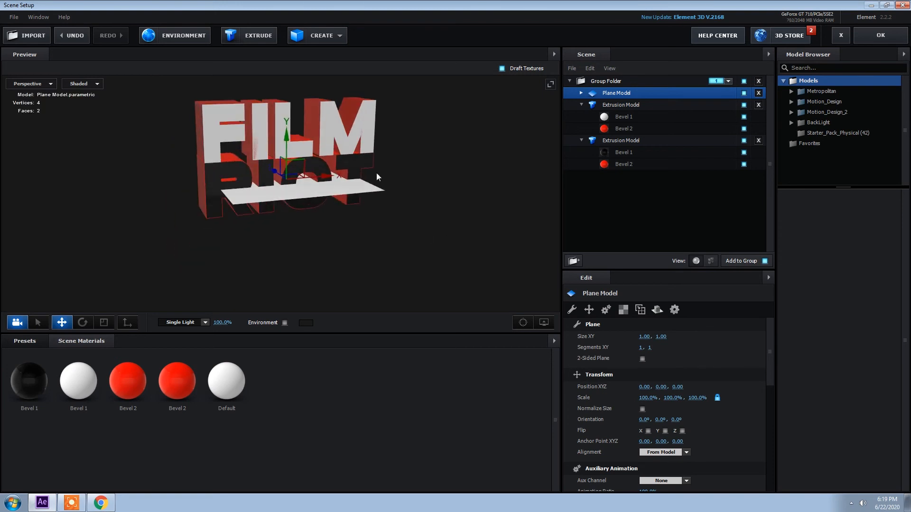
key(r)
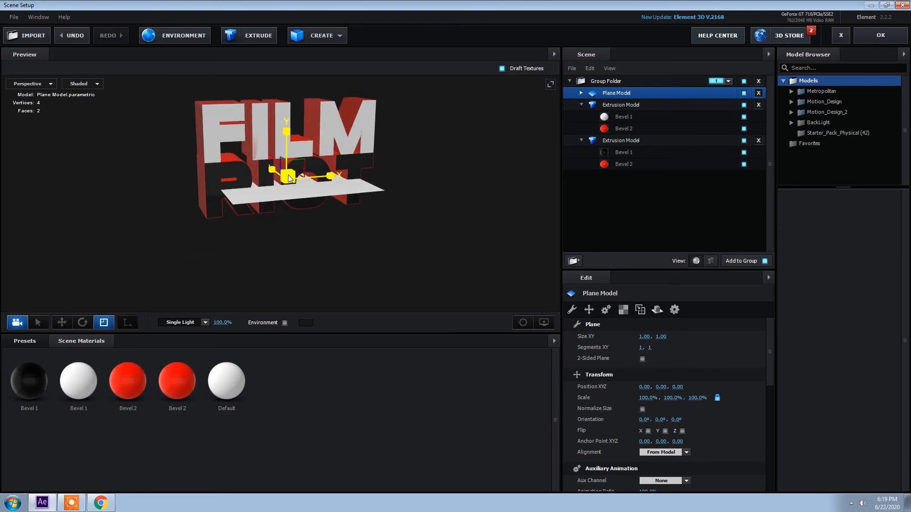
drag(290, 178, 380, 183)
Move the plane down to the base of the RIOT letters, at a Y position of about -0.19.
key(w)
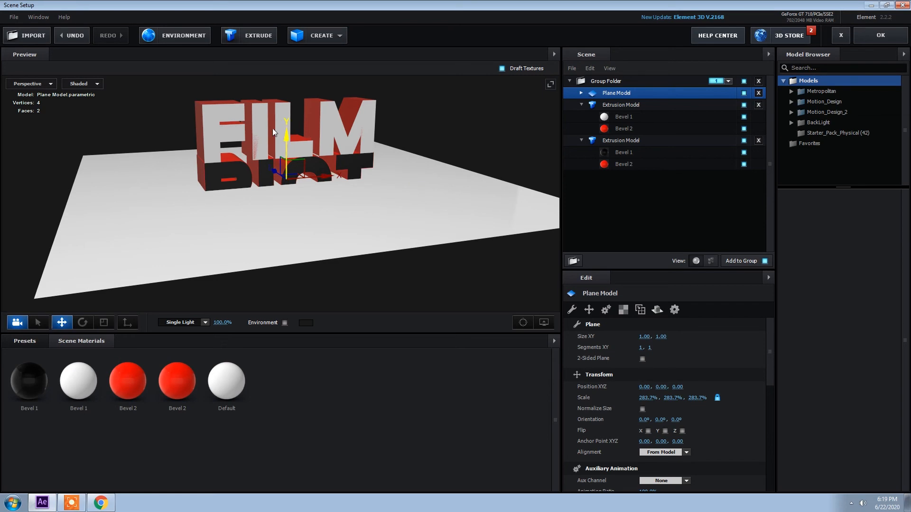
drag(288, 135, 290, 160)
scroll(277, 238, up, 3)
drag(277, 238, 324, 211)
drag(330, 142, 331, 142)
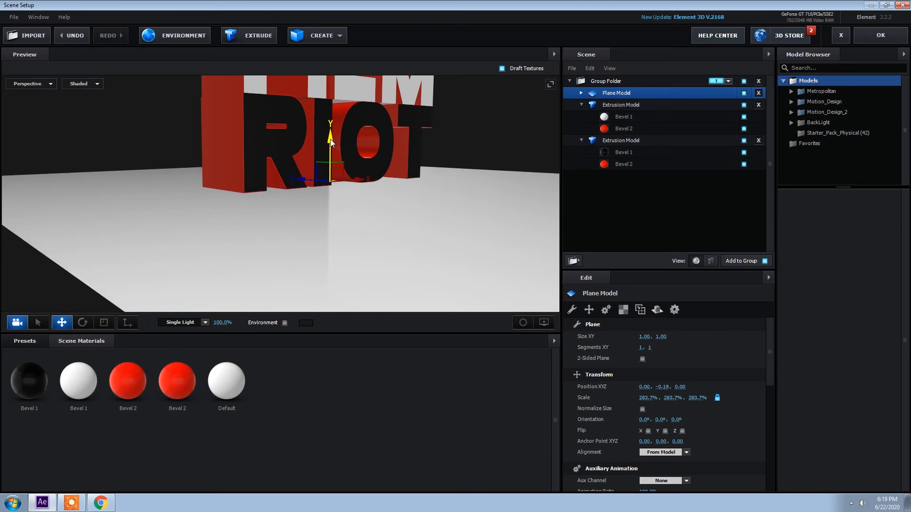
Enable Matte Shadow on the plane's Default material.
drag(771, 350, 753, 481)
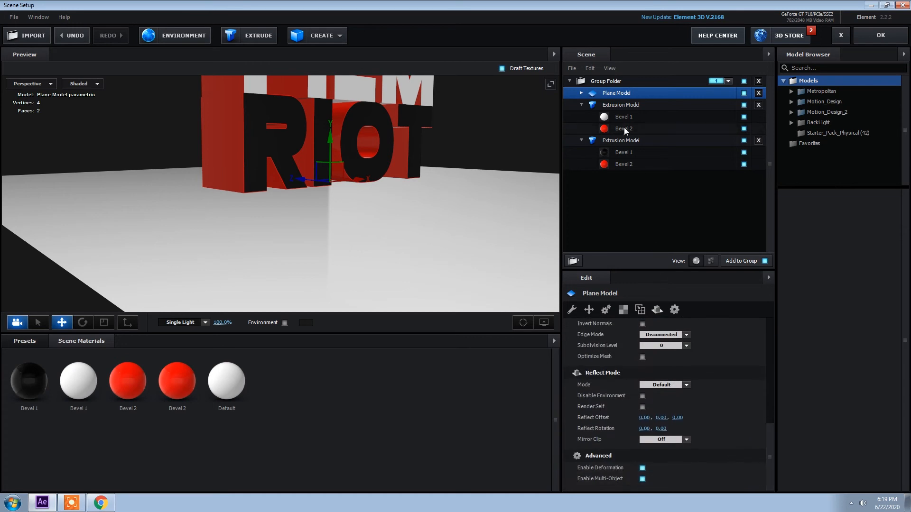
click(581, 93)
click(616, 105)
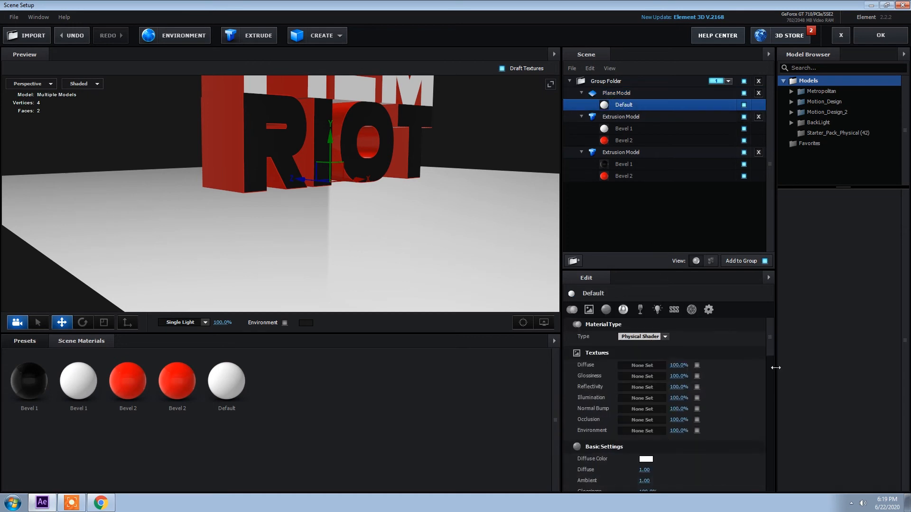
drag(770, 325, 768, 465)
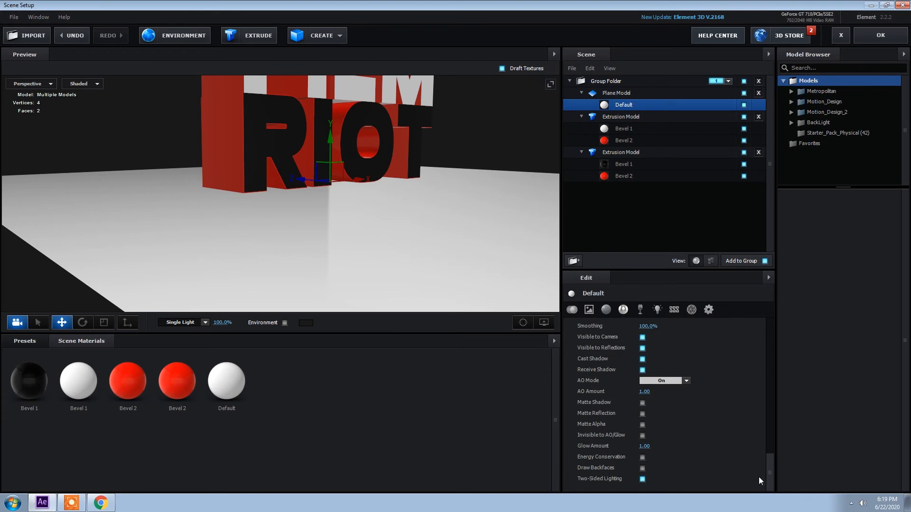
click(643, 403)
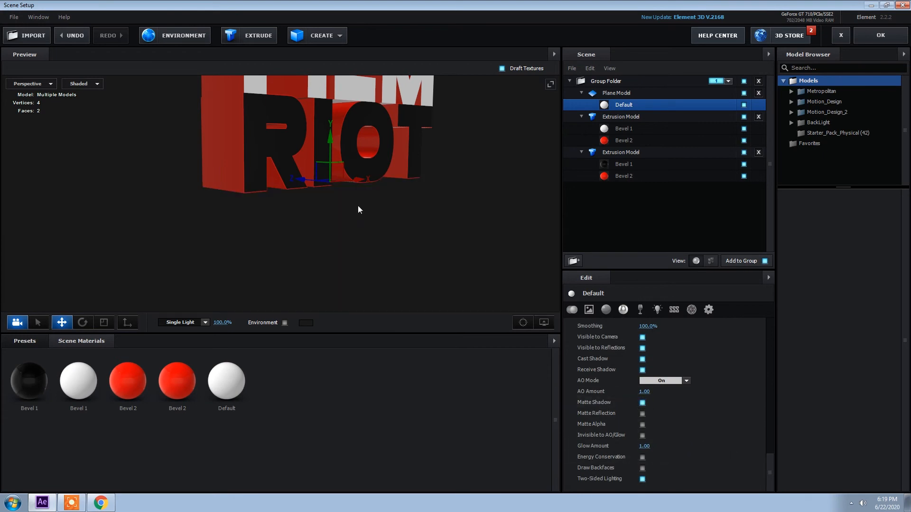
Set the Extrude value of the FILM text's white Bevel 1 to 2.53.
drag(405, 185, 384, 221)
scroll(429, 179, up, 3)
drag(429, 178, 416, 209)
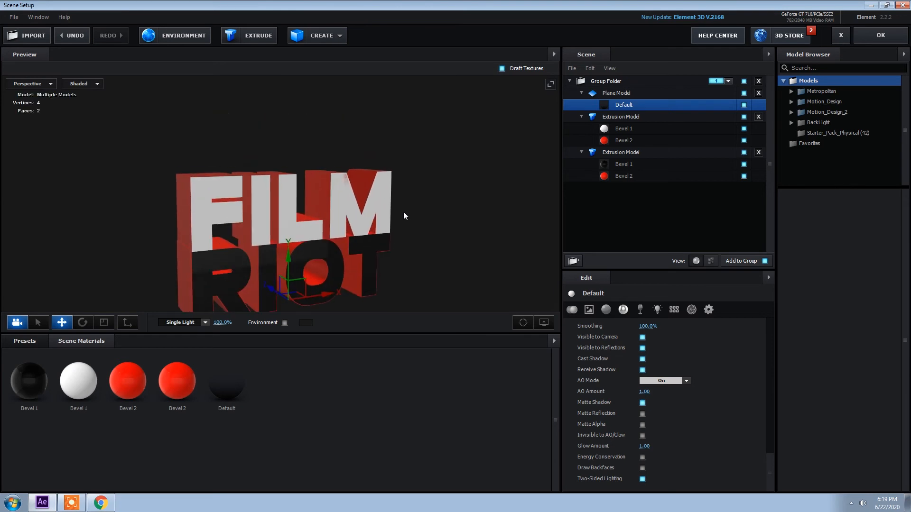
scroll(229, 196, up, 2)
drag(219, 191, 415, 215)
click(624, 129)
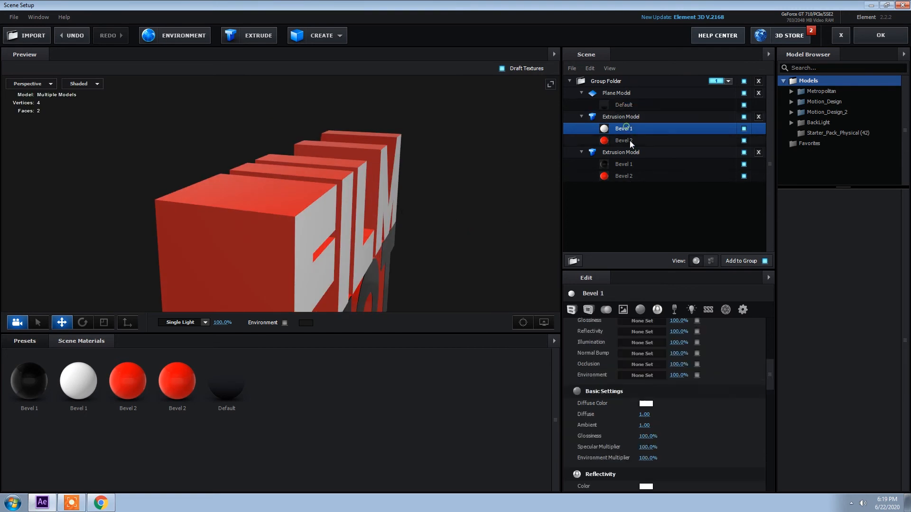
scroll(631, 372, up, 5)
mouse_move(644, 336)
mouse_down()
mouse_move(655, 336)
mouse_move(646, 338)
mouse_up()
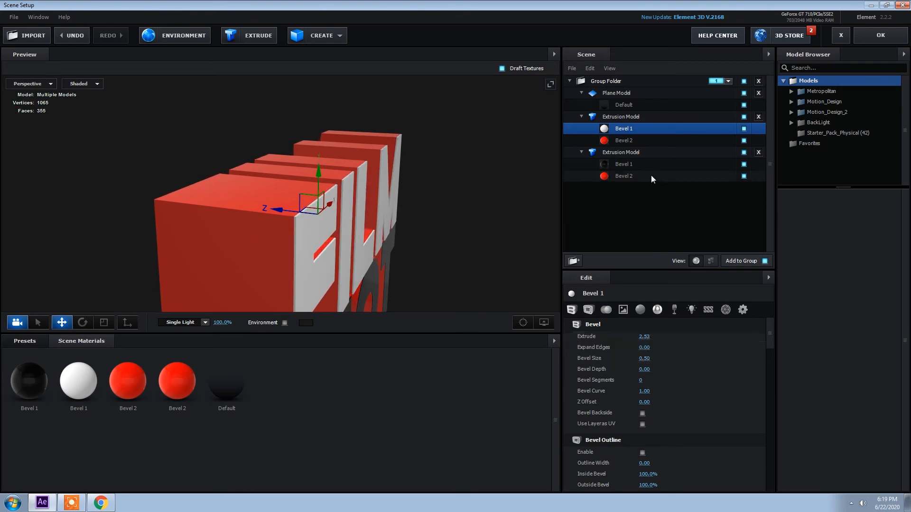
Select the RIOT text's black Bevel 1, inspect the model, and apply the scene setup.
click(630, 164)
scroll(350, 158, down, 3)
drag(351, 160, 402, 252)
click(880, 35)
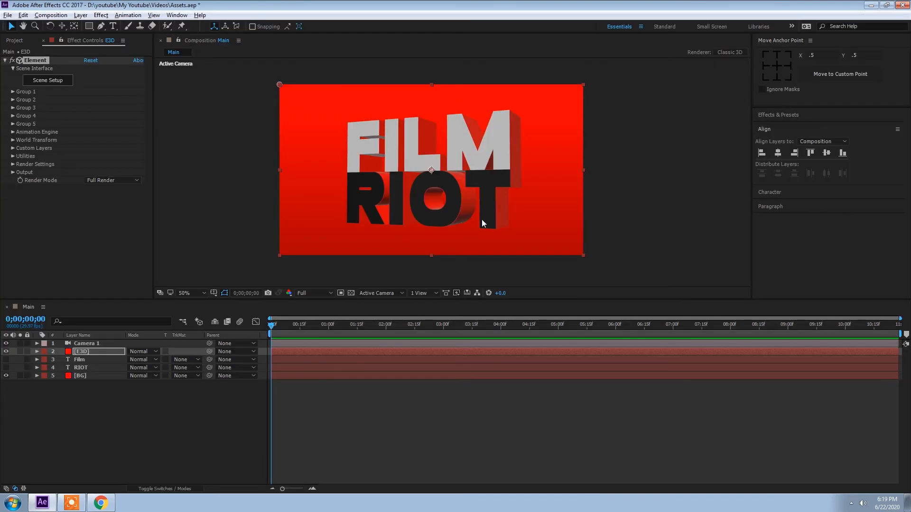
Add a Parallel light named Light 1 with shadow casting enabled to the Main composition.
right_click(127, 420)
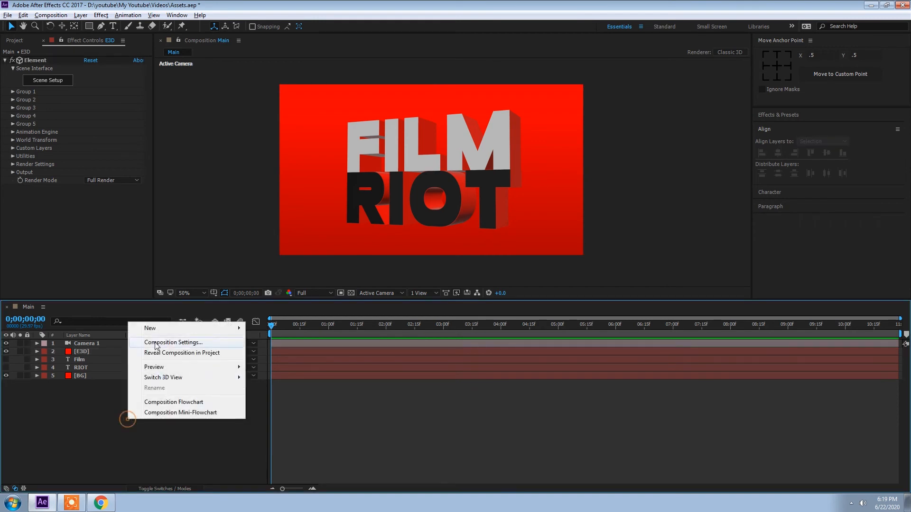
mouse_move(232, 328)
click(283, 366)
click(280, 155)
click(285, 163)
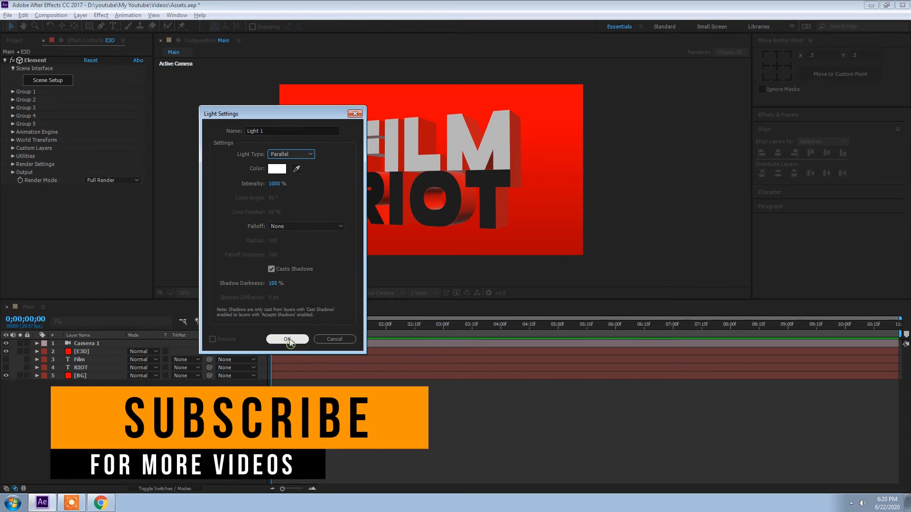
click(287, 340)
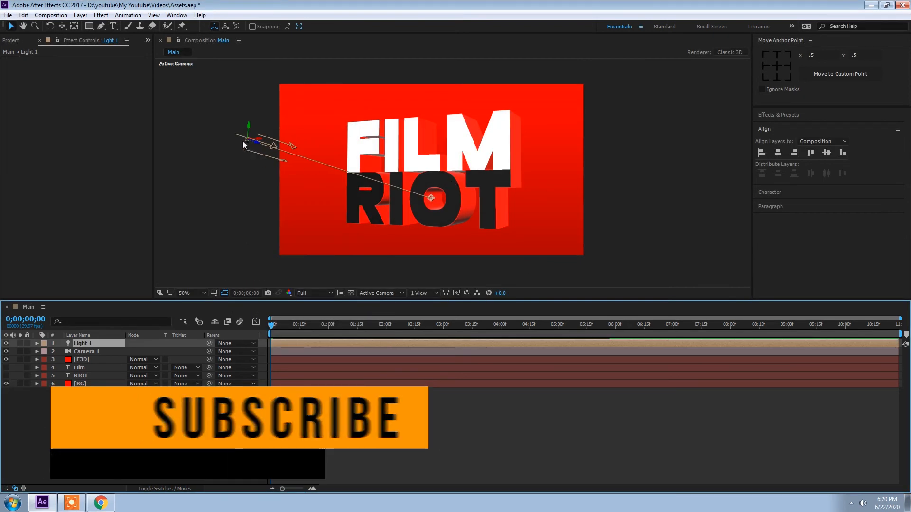
Move Light 1 beyond the frame's upper-left corner and place a duplicate of it beyond the upper-right corner.
drag(240, 141, 225, 82)
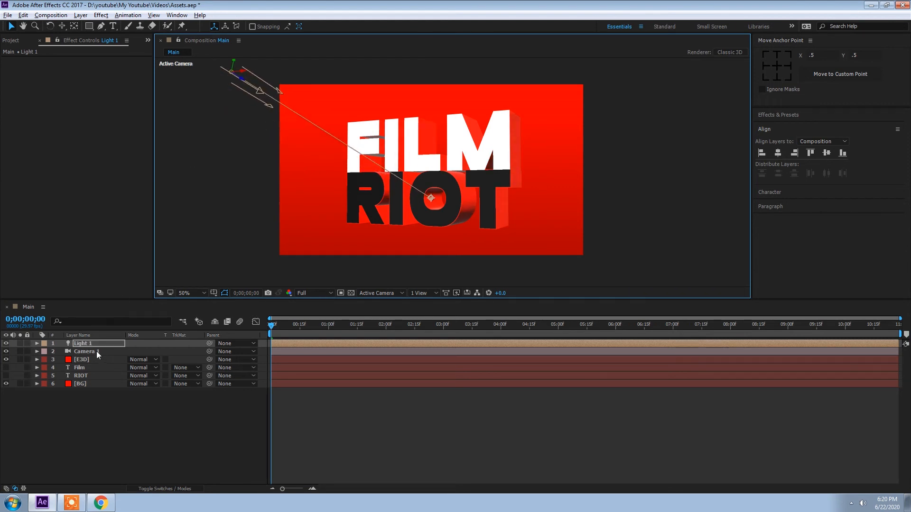
key(ctrl+d)
drag(225, 67, 621, 76)
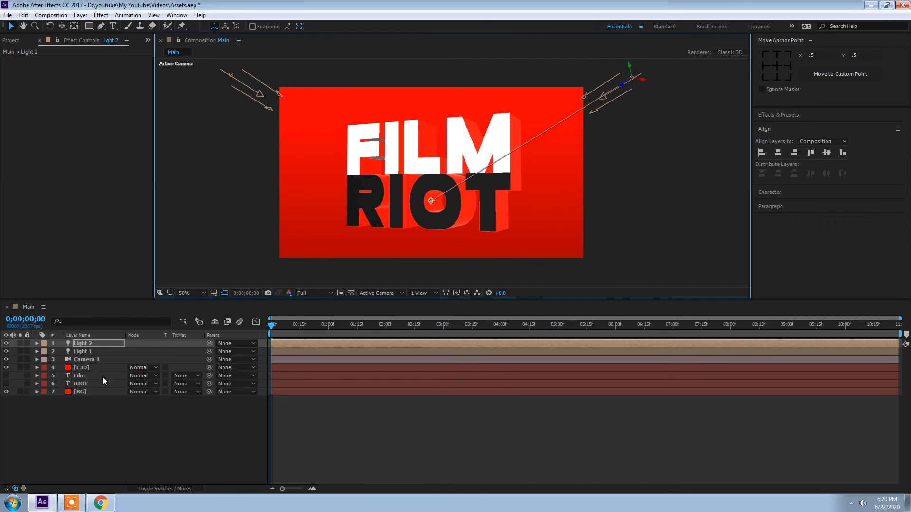
Enable ambient occlusion in the E3D layer's render settings and set the SSAO intensity to 5.0.
click(90, 367)
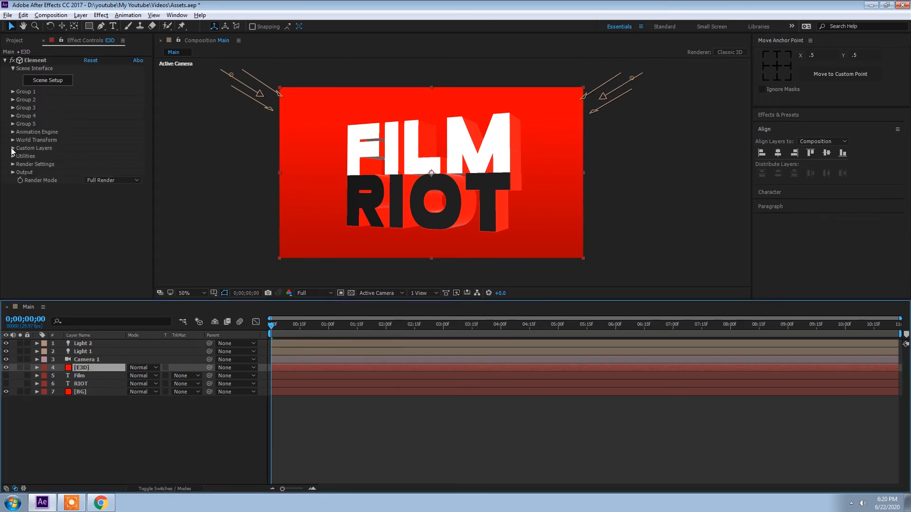
click(12, 165)
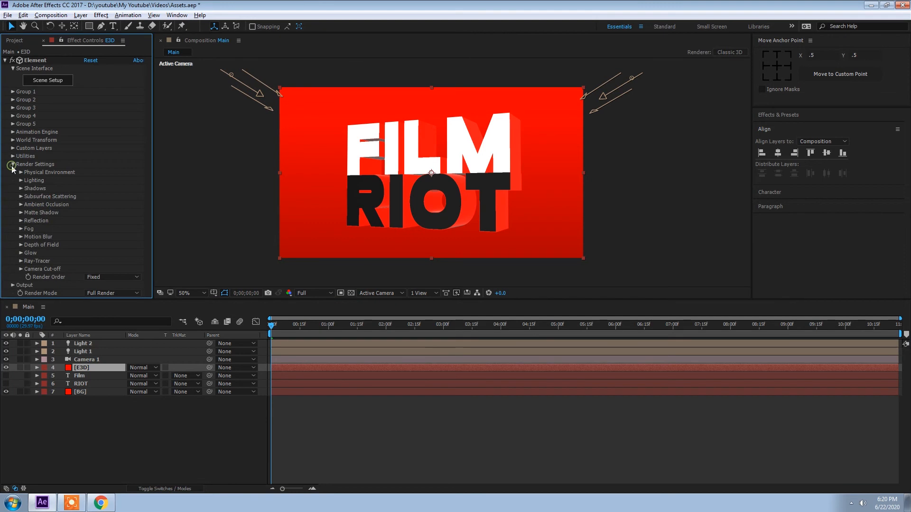
click(20, 205)
click(87, 181)
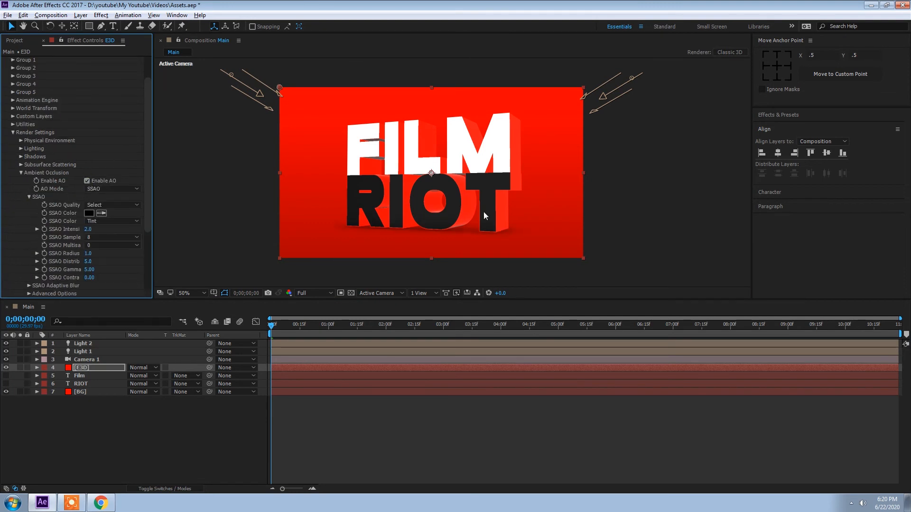
click(88, 229)
key(Return)
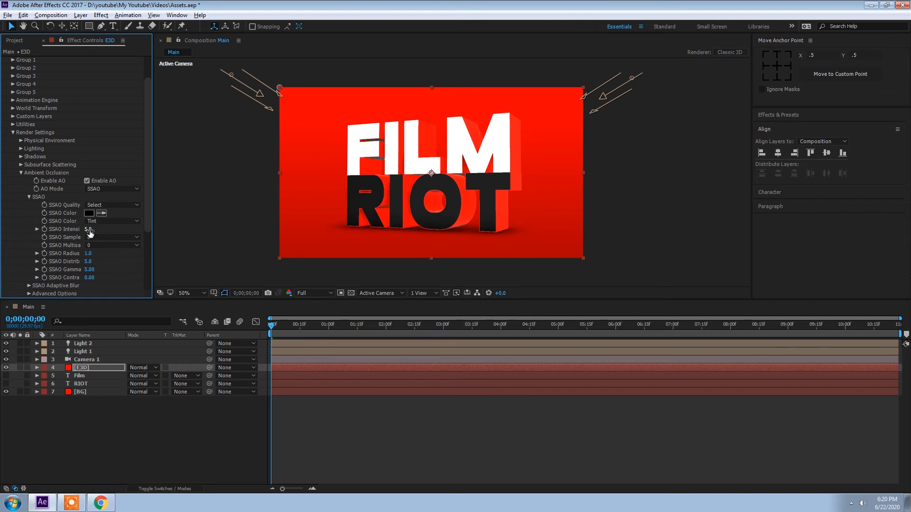
Enable shadows in the E3D layer's render settings.
click(20, 173)
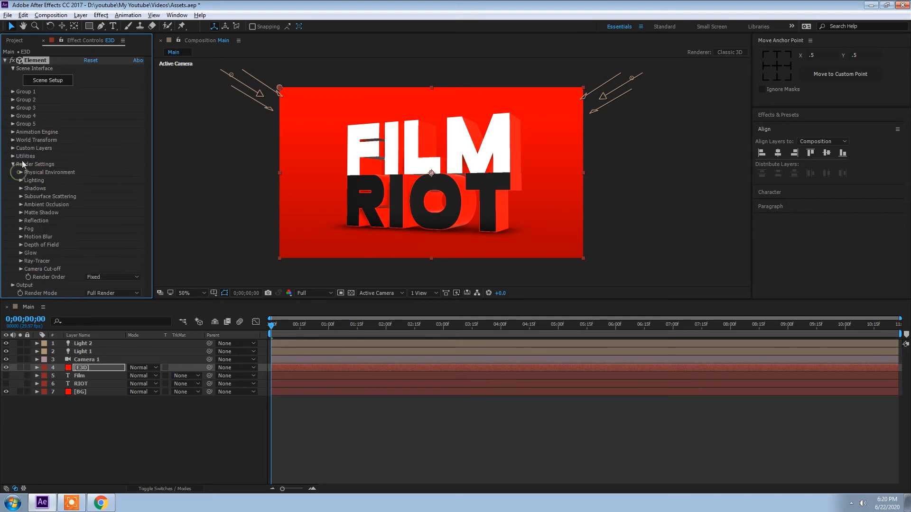
click(20, 188)
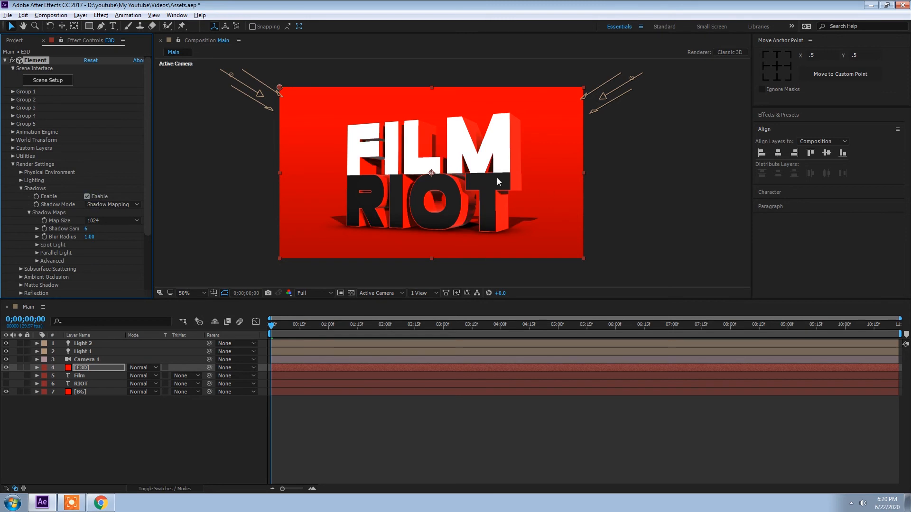
Switch to two horizontal views and move Light 1 above the title, slightly left of its center.
key(comma)
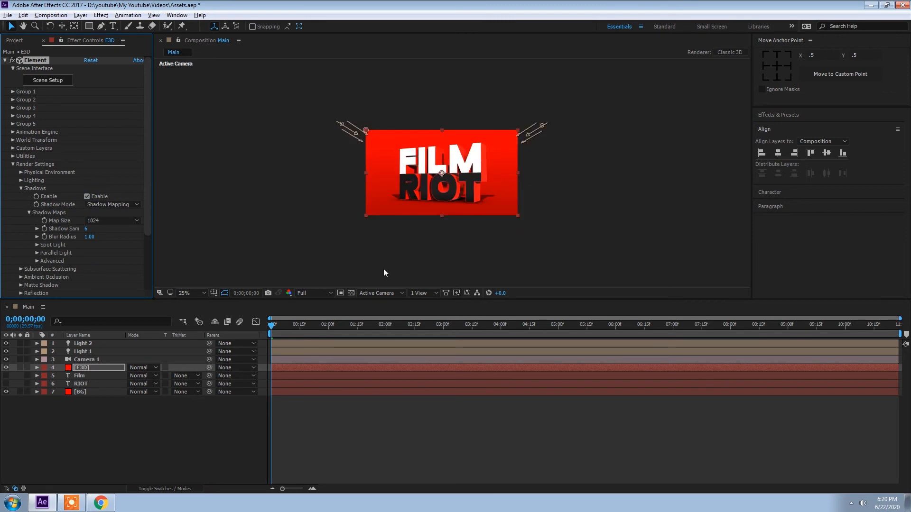
click(419, 292)
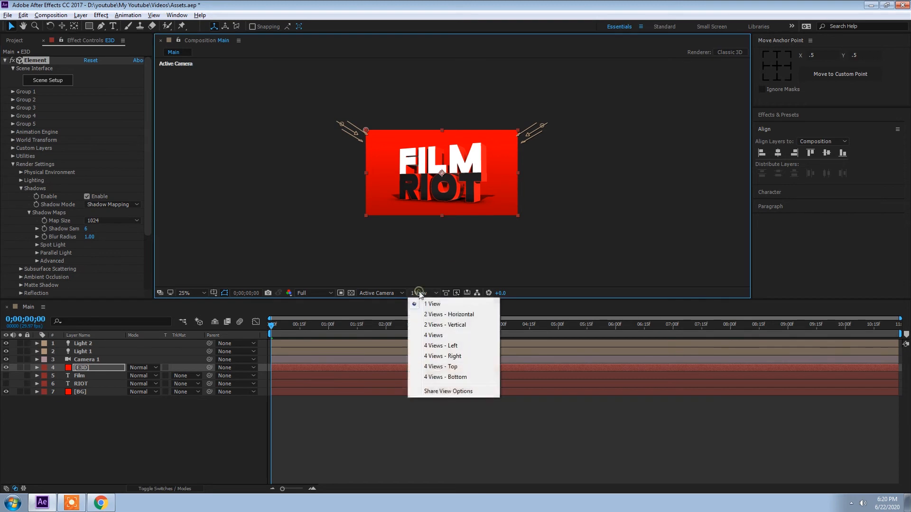
click(424, 315)
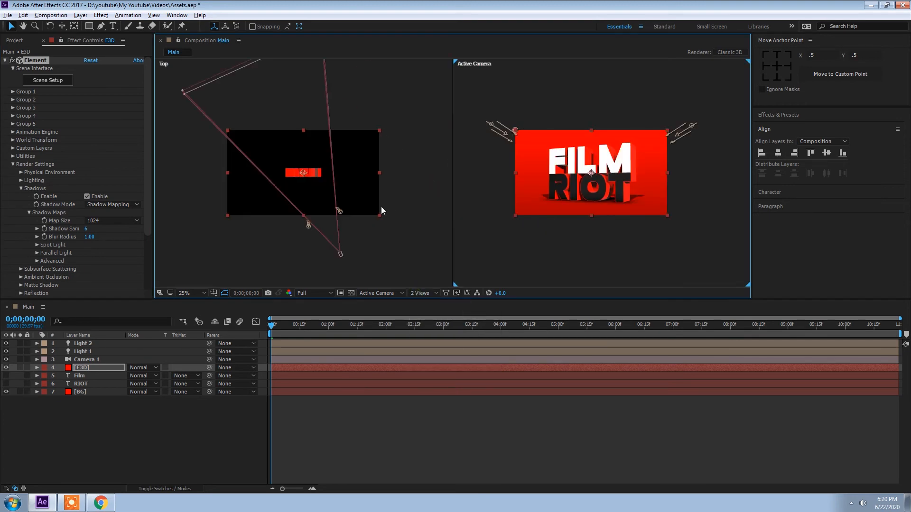
click(309, 227)
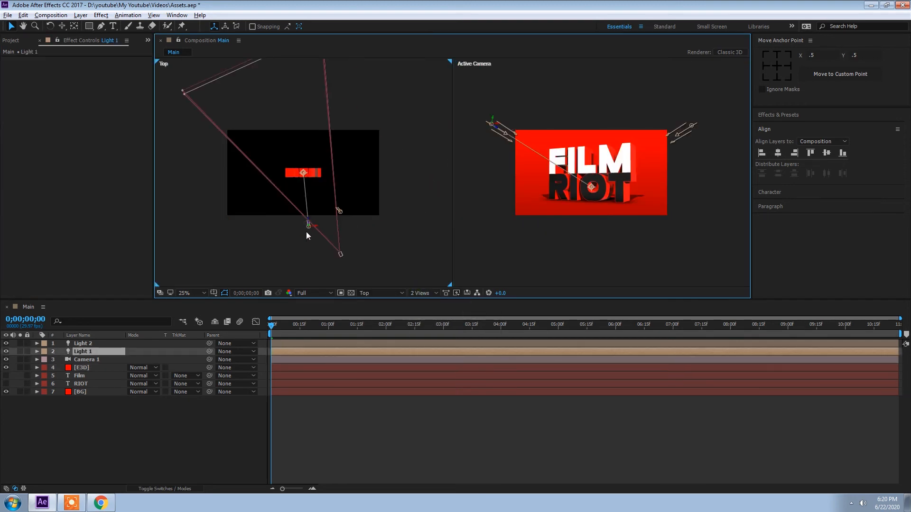
drag(307, 229, 240, 157)
drag(507, 166, 560, 124)
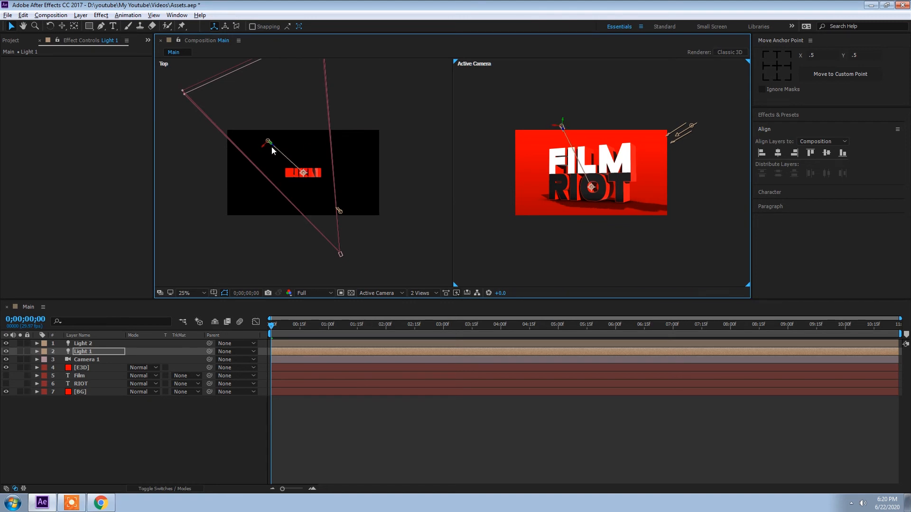
drag(267, 142, 293, 172)
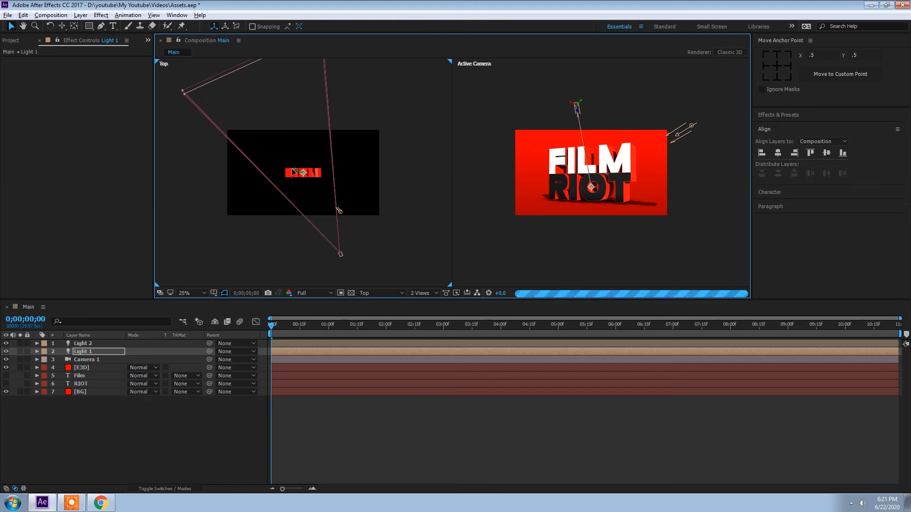
Move Light 2 in front of and above the title beside Light 1, and return to a single view.
click(696, 128)
mouse_move(702, 122)
mouse_down()
mouse_move(680, 108)
mouse_move(592, 101)
mouse_up()
click(692, 125)
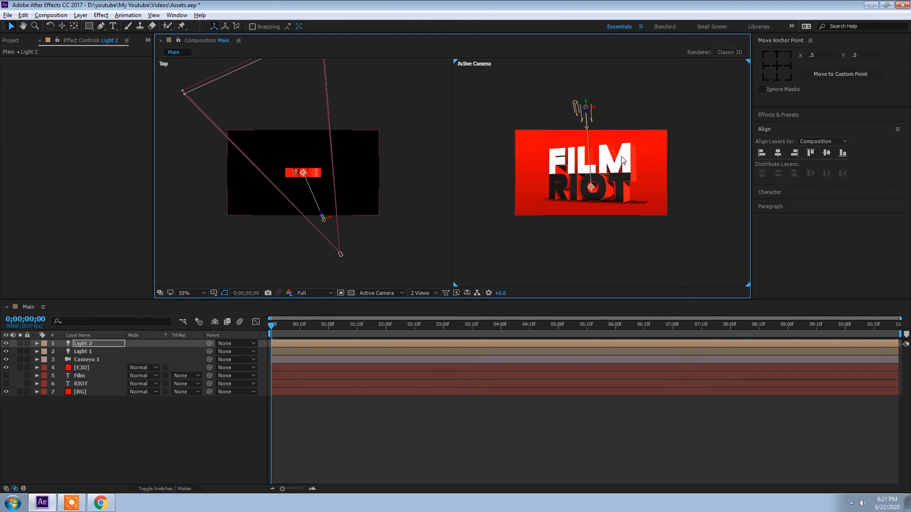
scroll(622, 158, up, 2)
click(424, 294)
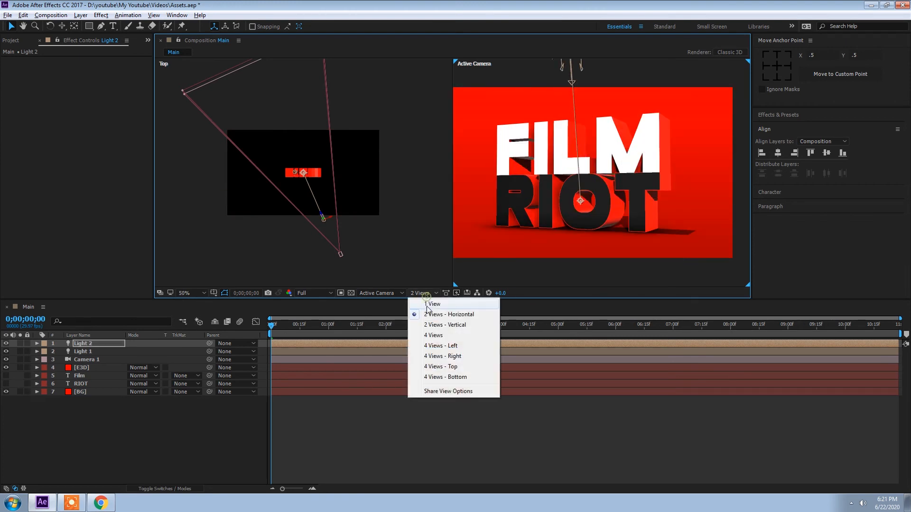
click(427, 300)
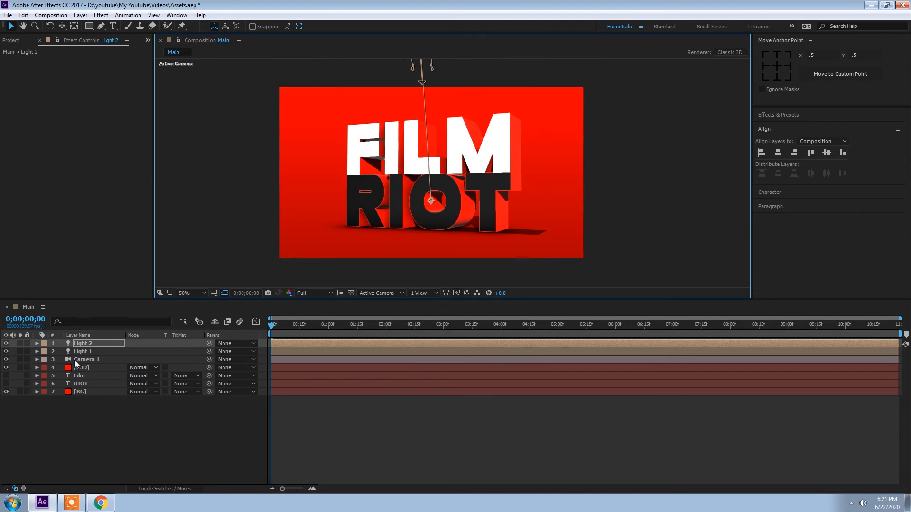
Set the E3D layer's shadow samples to 10 and the shadow blur radius to 20.
click(87, 371)
click(86, 229)
text(10)
key(Return)
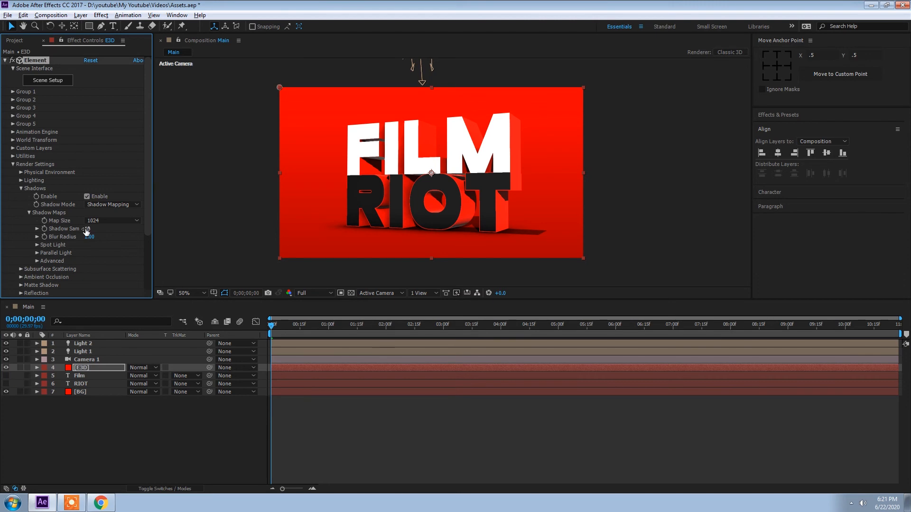
click(90, 237)
text(20)
key(Return)
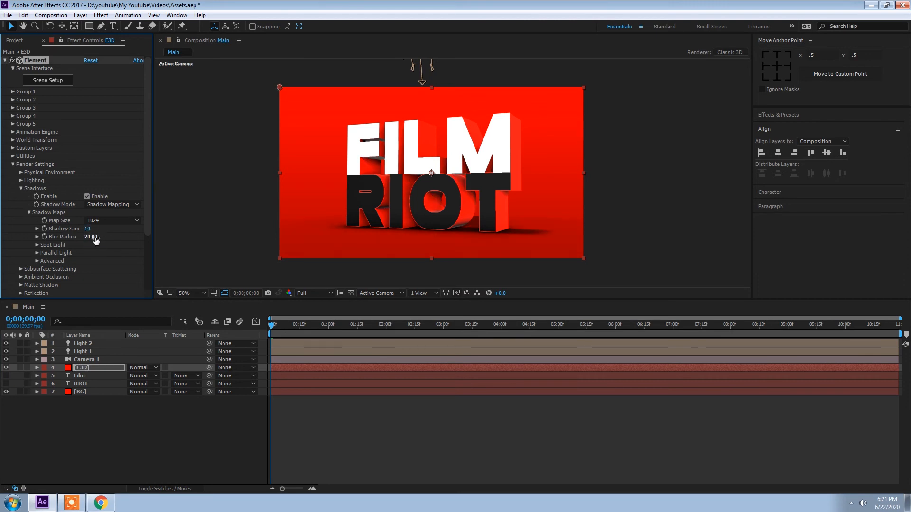
Set the E3D layer's shadow map size to 2048.
click(105, 221)
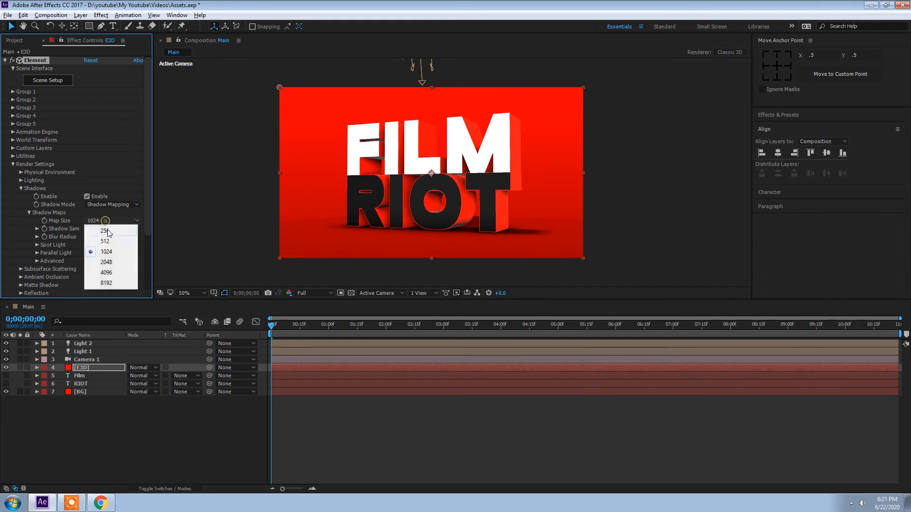
click(107, 261)
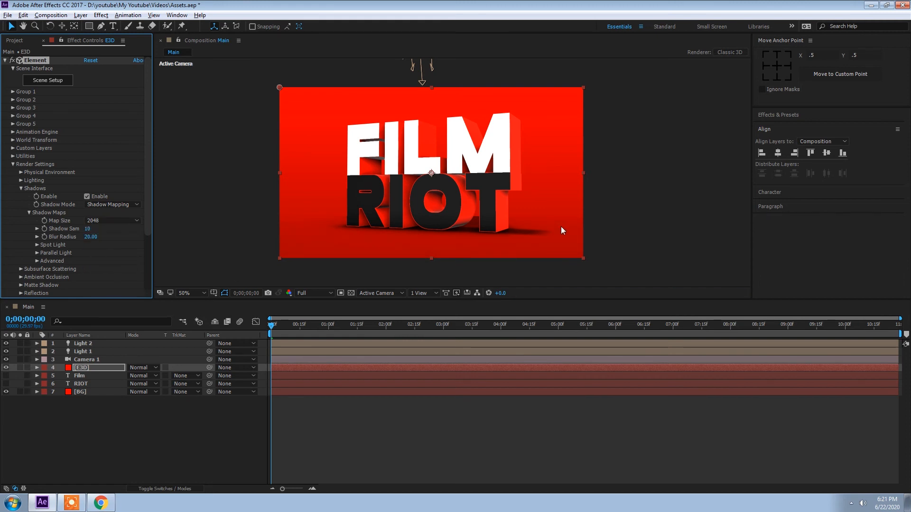
key(comma)
key(period)
Orbit the camera slightly around the title to inspect the shadows.
key(y)
key(c)
click(485, 199)
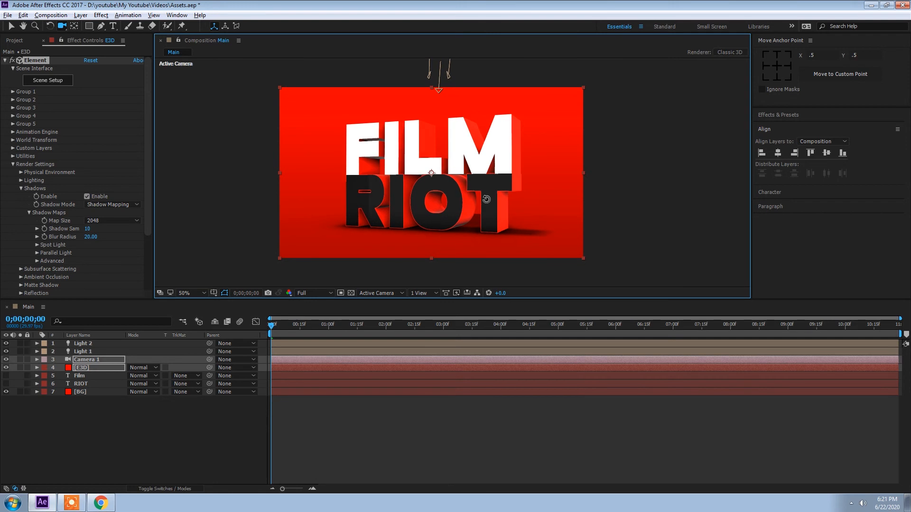
drag(488, 200, 488, 199)
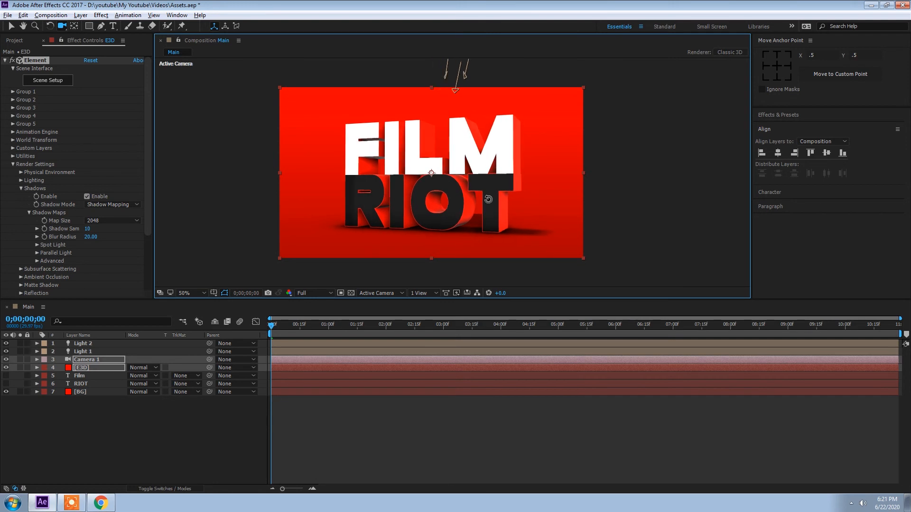
drag(486, 199, 484, 197)
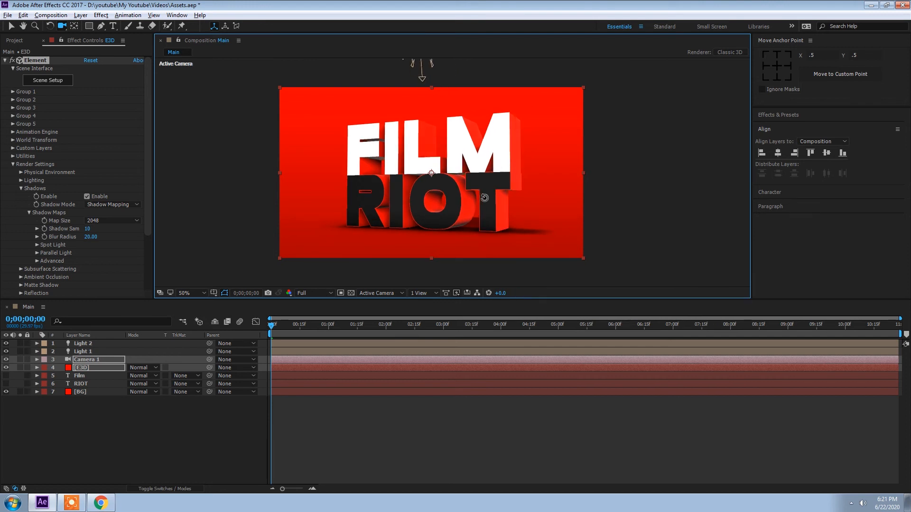
drag(484, 197, 484, 196)
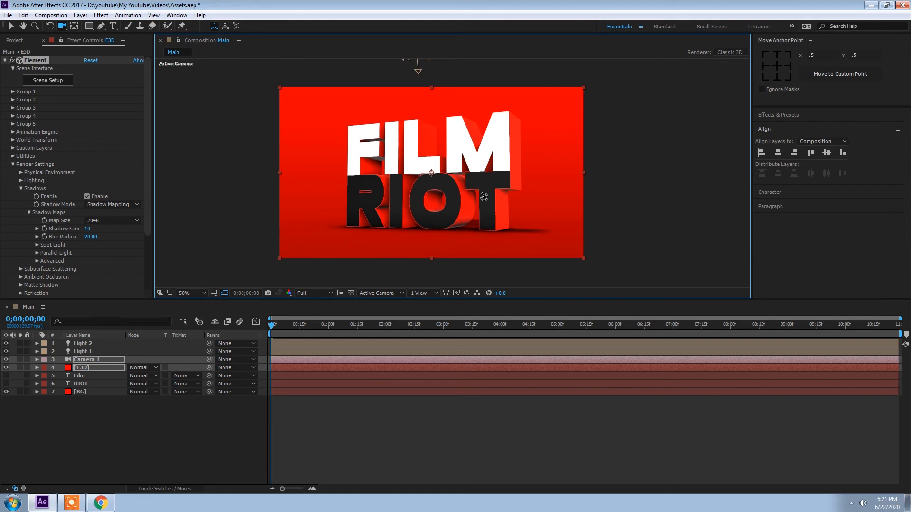
Set the preview resolution to Half and orbit the camera to a slightly lower angle on the title.
click(313, 292)
click(315, 329)
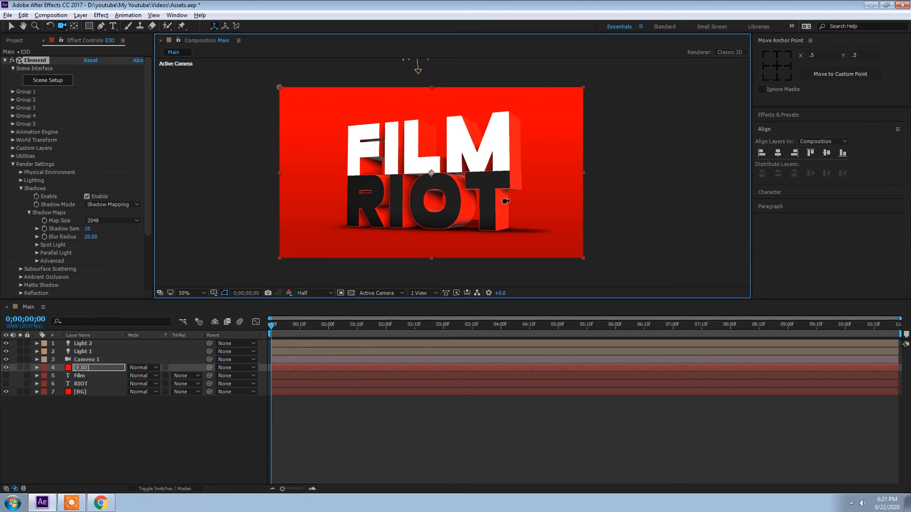
drag(495, 202, 494, 186)
key(v)
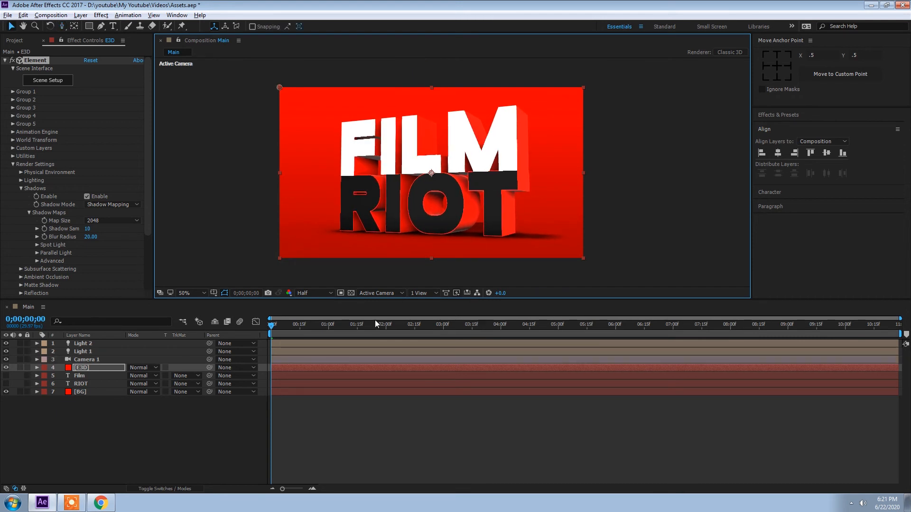
In the E3D layer's scene setup, raise the plane model slightly along Y toward the bottom of the letters and apply the scene.
click(56, 438)
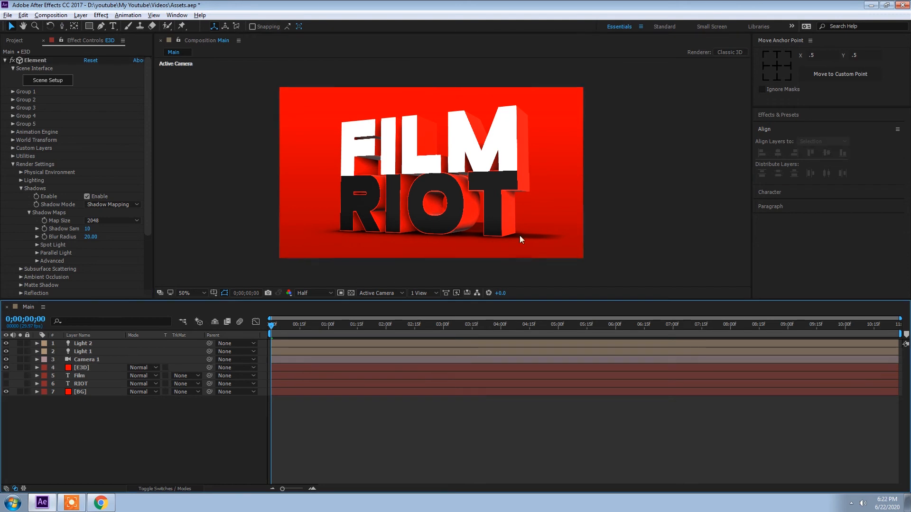
click(84, 360)
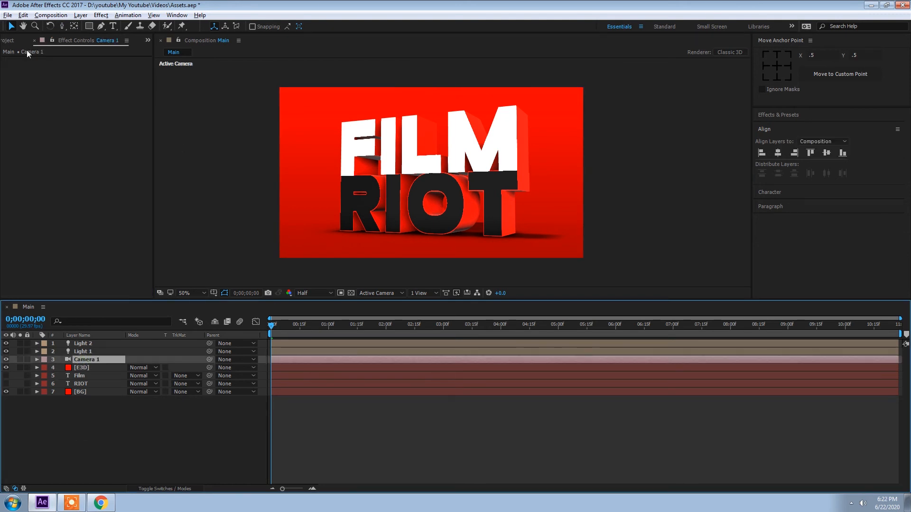
click(81, 367)
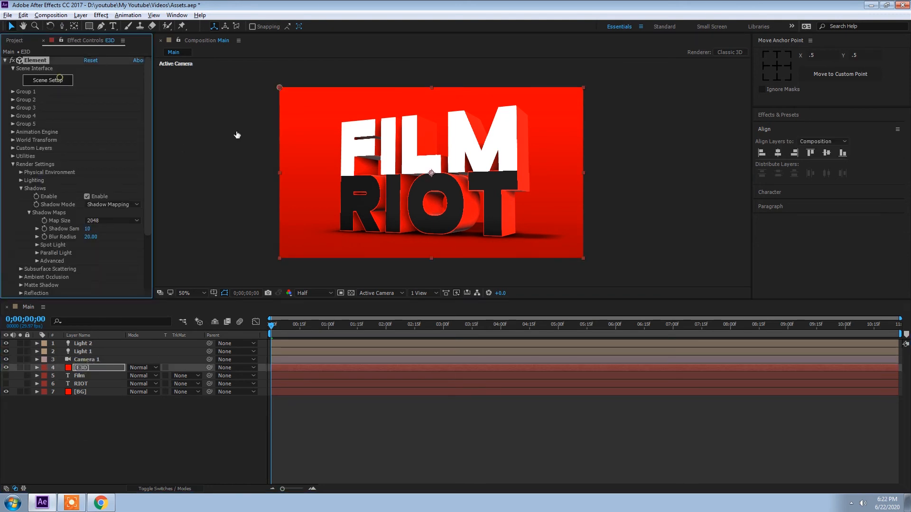
click(60, 79)
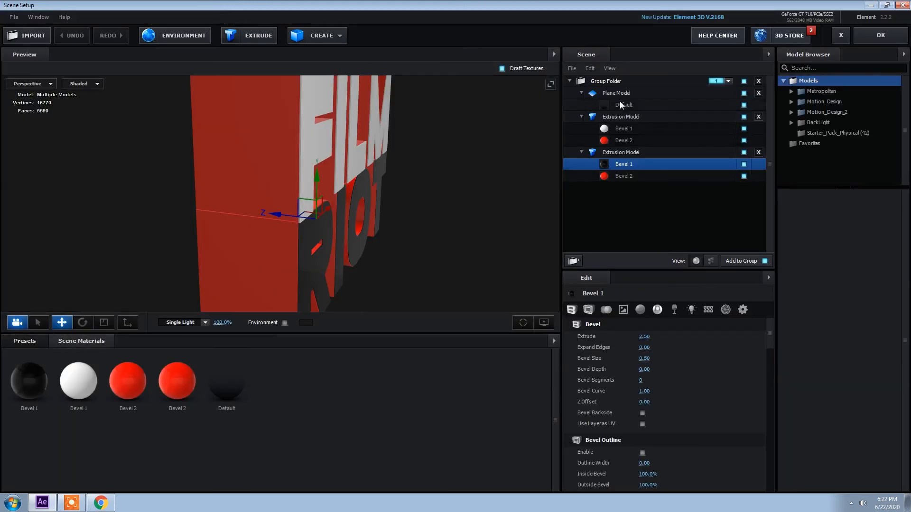
click(622, 104)
click(617, 93)
drag(434, 164, 375, 201)
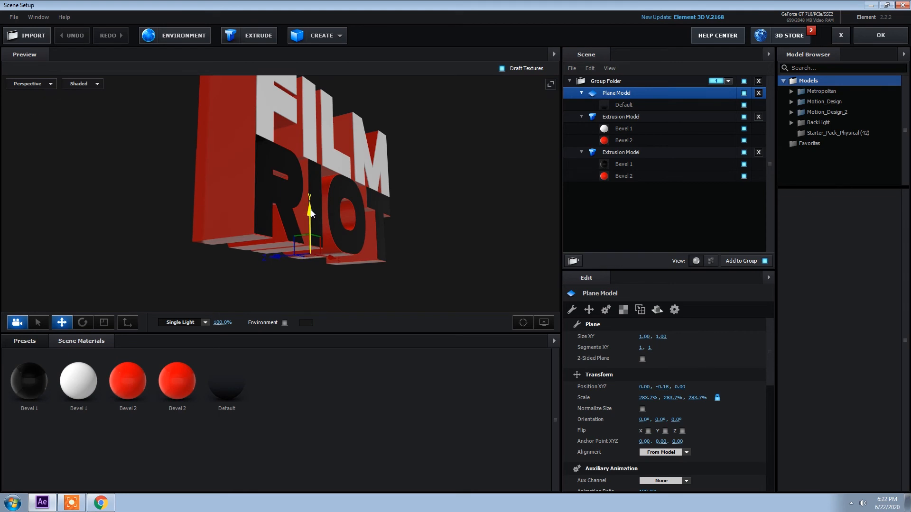
drag(311, 215, 310, 212)
click(881, 35)
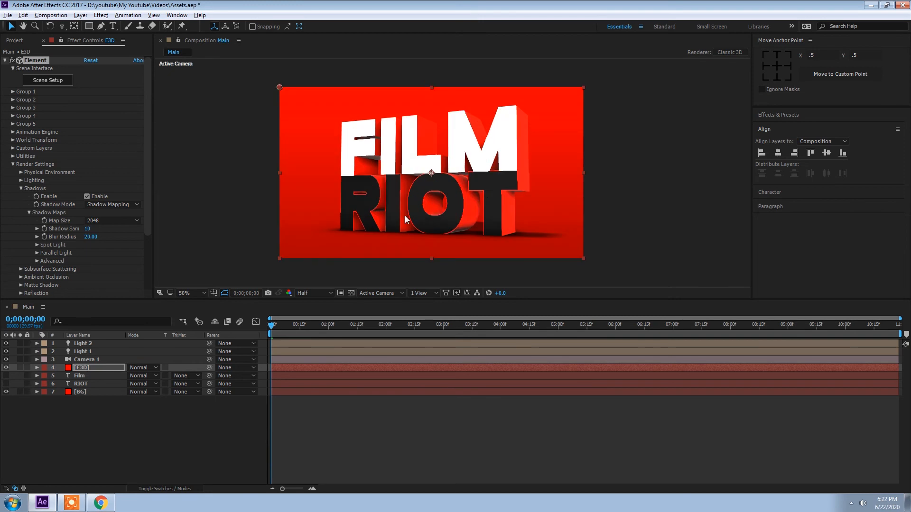
Create a new 1280 x 720 px solid and name the layer OF.
right_click(104, 433)
mouse_move(126, 342)
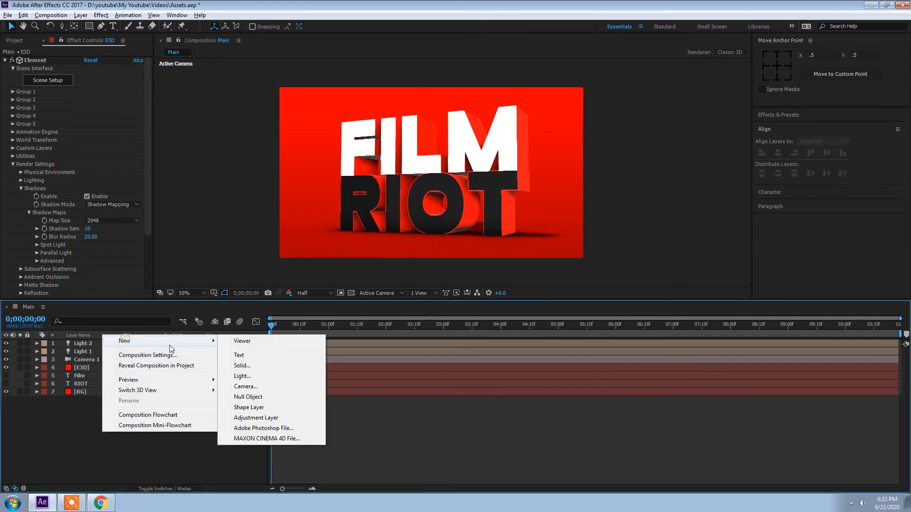
click(242, 366)
key(BackSpace)
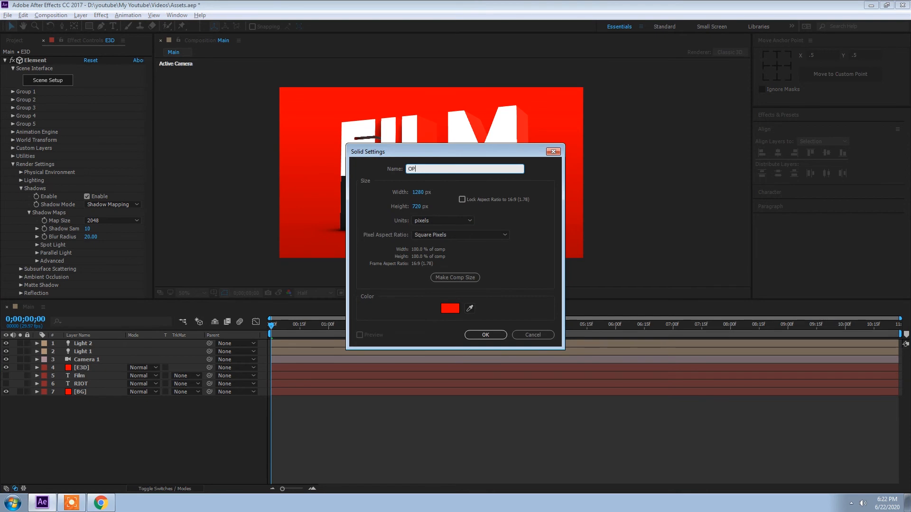
key(Return)
key(Return)
text(OF)
key(Return)
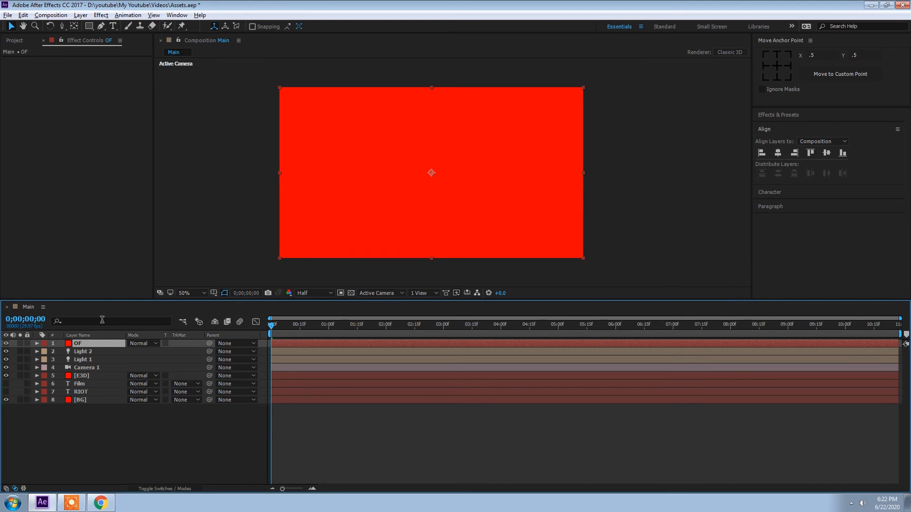
Apply the Optical Flares effect to the OF layer.
key(ctrl+space)
text(op)
key(BackSpace)
text(pti)
key(Down)
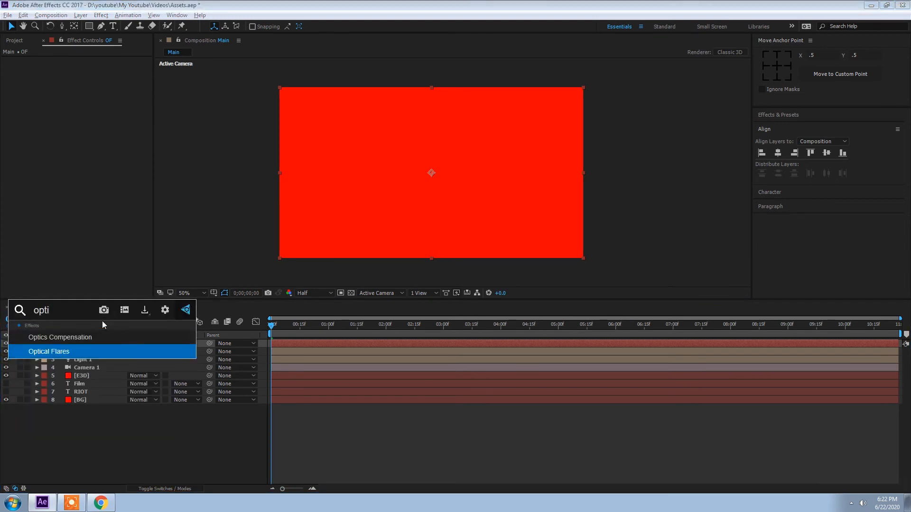
key(Return)
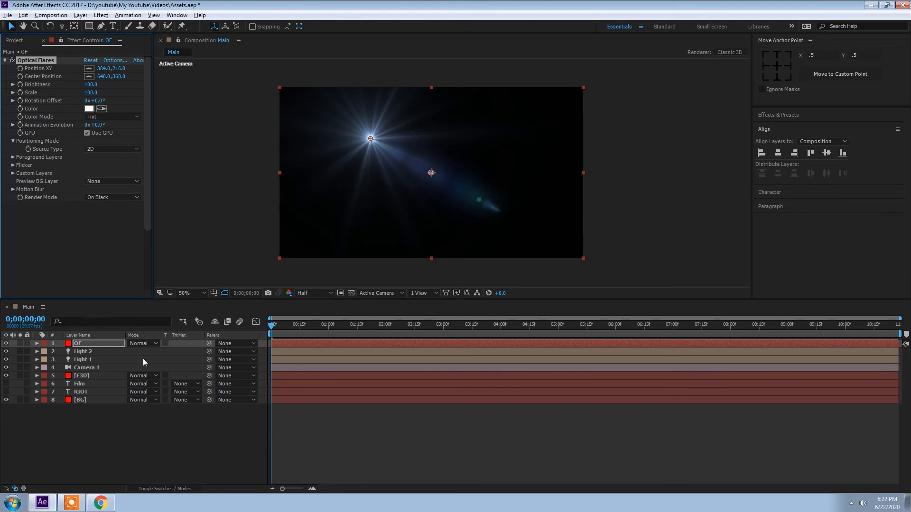
Set the OF layer's blend mode to Screen and open the Optical Flares options.
click(142, 344)
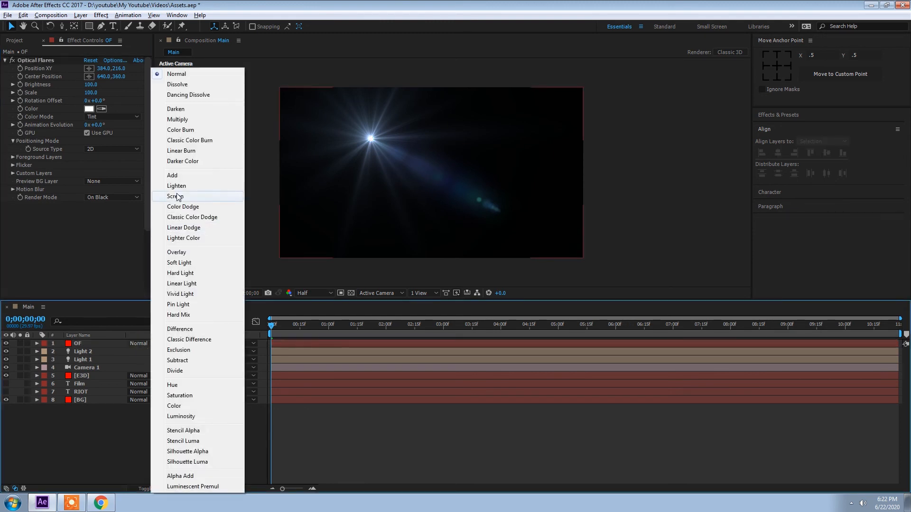
click(175, 196)
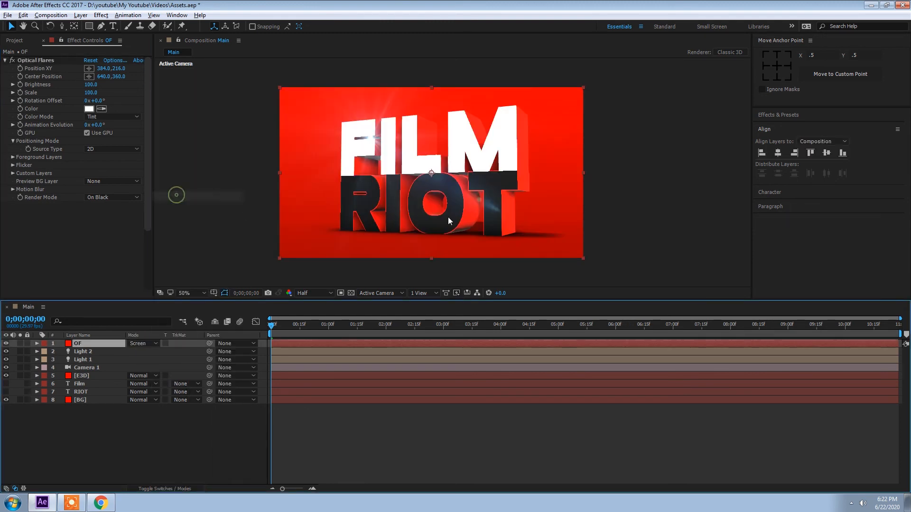
click(113, 60)
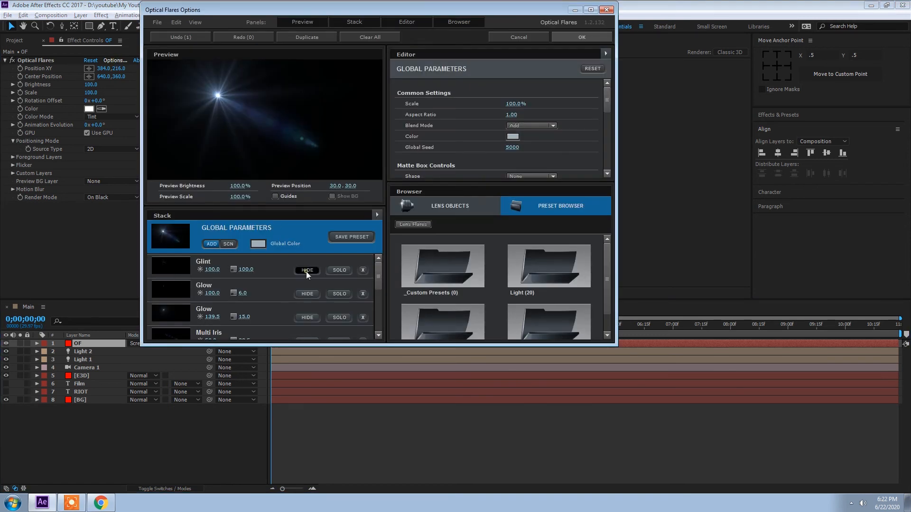
Try hiding the default flare's Glint and Multi Iris elements.
click(161, 318)
scroll(196, 317, down, 1)
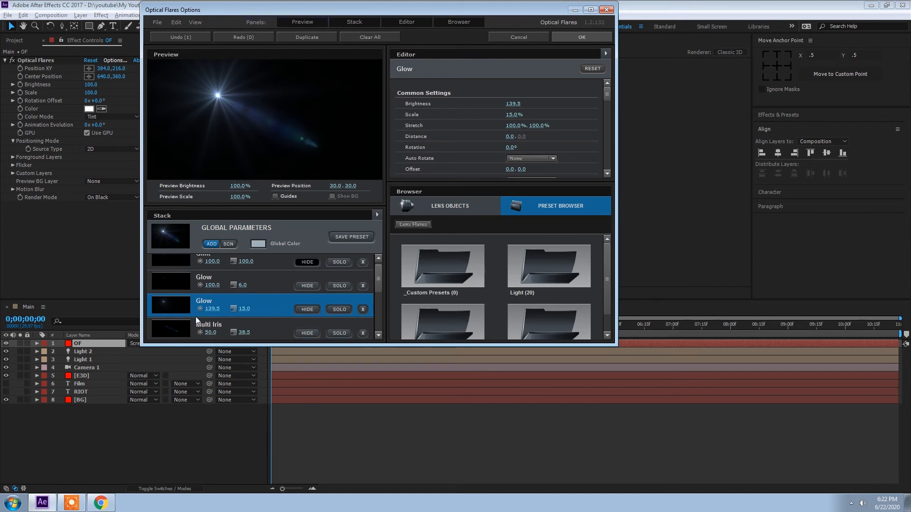
click(302, 333)
scroll(295, 323, down, 3)
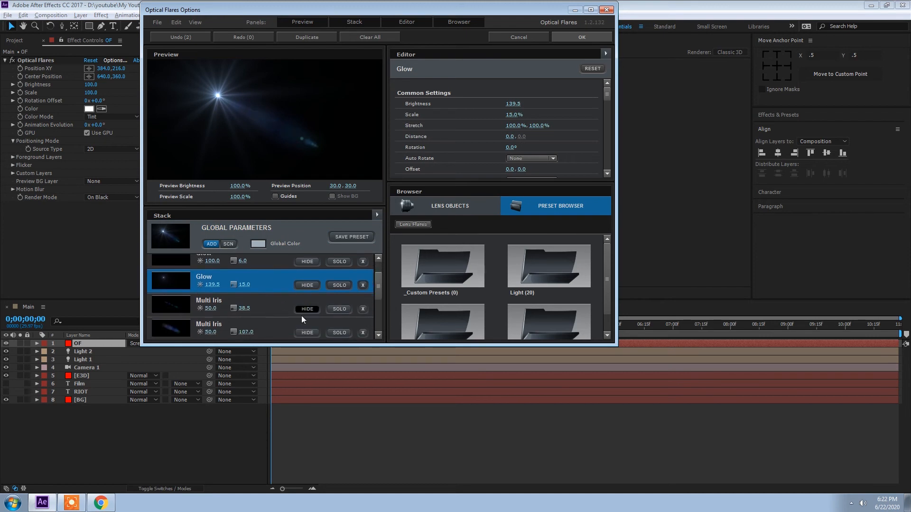
click(307, 332)
scroll(273, 307, down, 5)
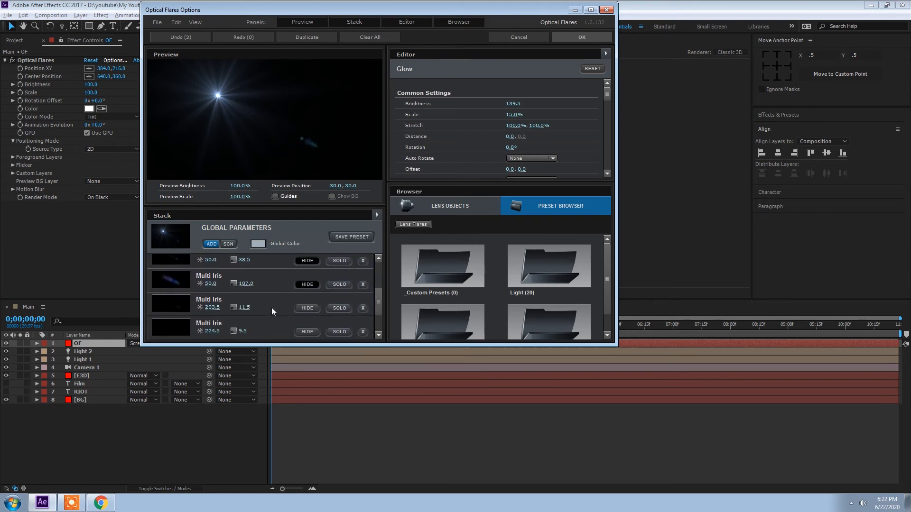
click(307, 334)
scroll(287, 306, up, 5)
scroll(280, 298, up, 3)
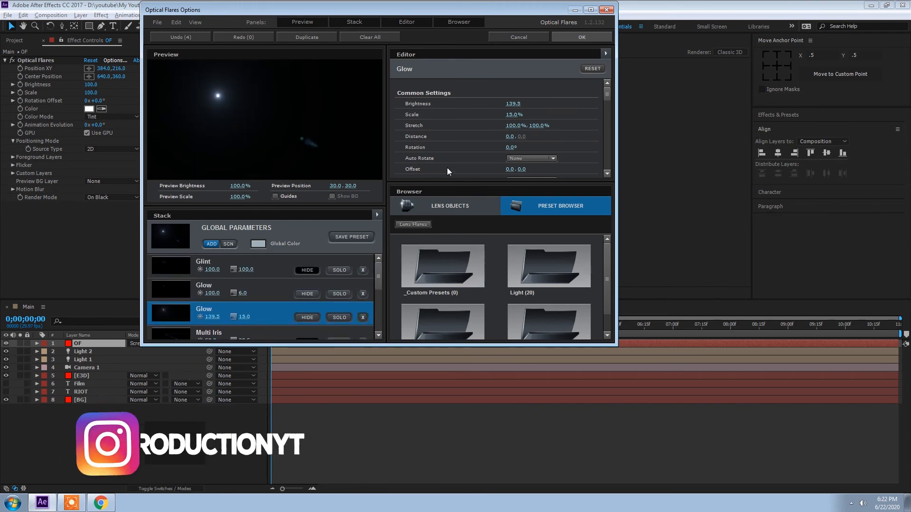
Load the blue horizontal streak flare from the Light presets and hide its first two Glow elements.
double_click(554, 267)
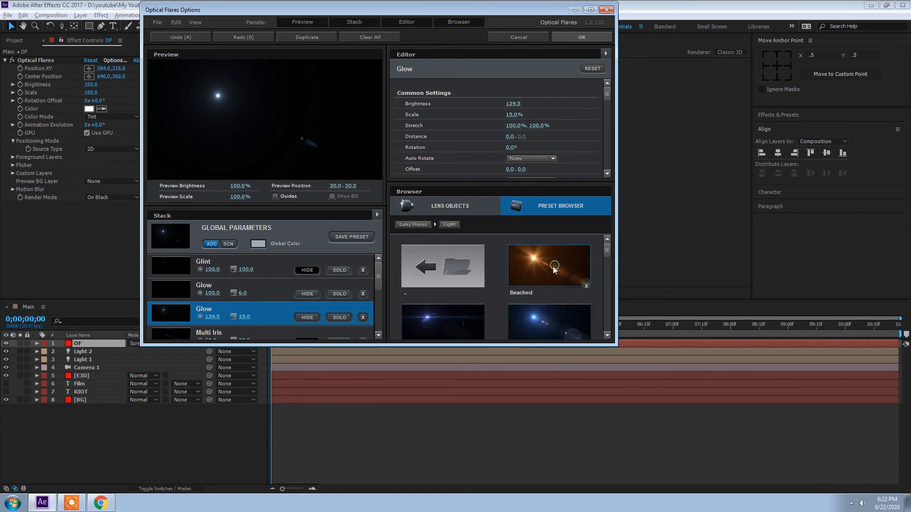
click(436, 324)
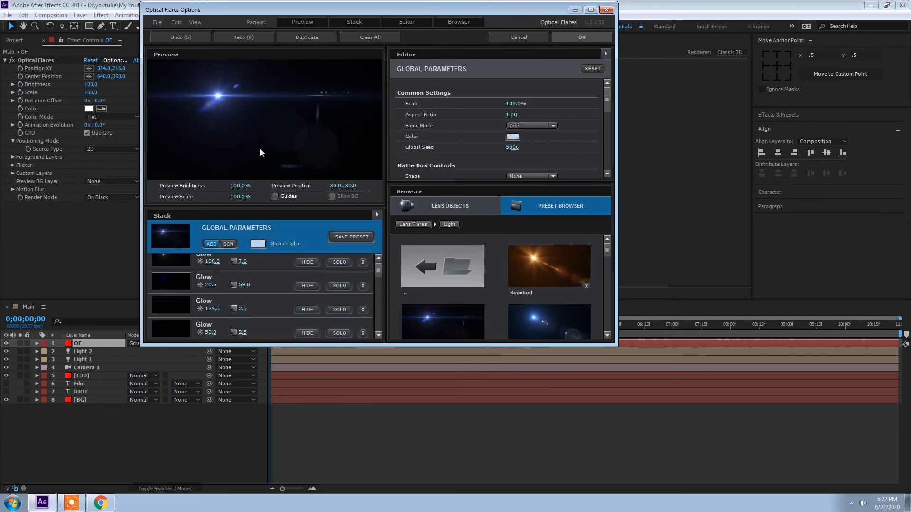
click(168, 276)
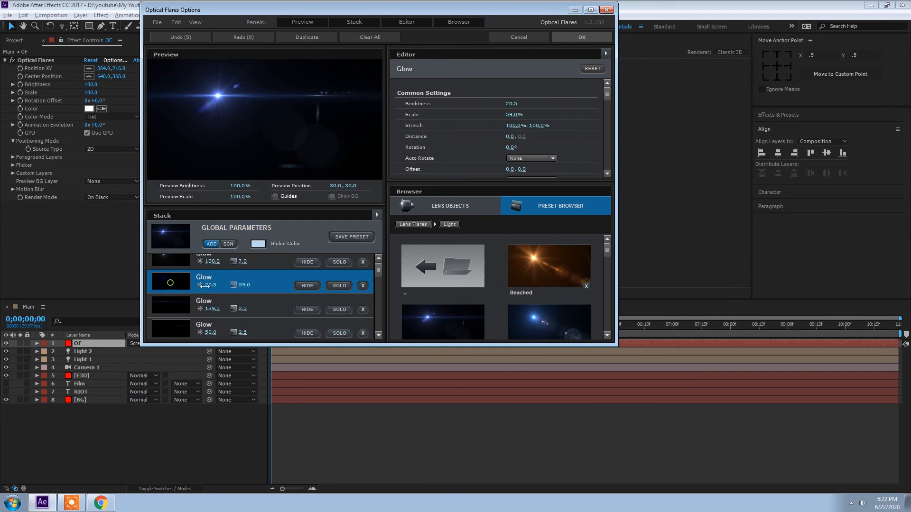
click(311, 288)
click(311, 288)
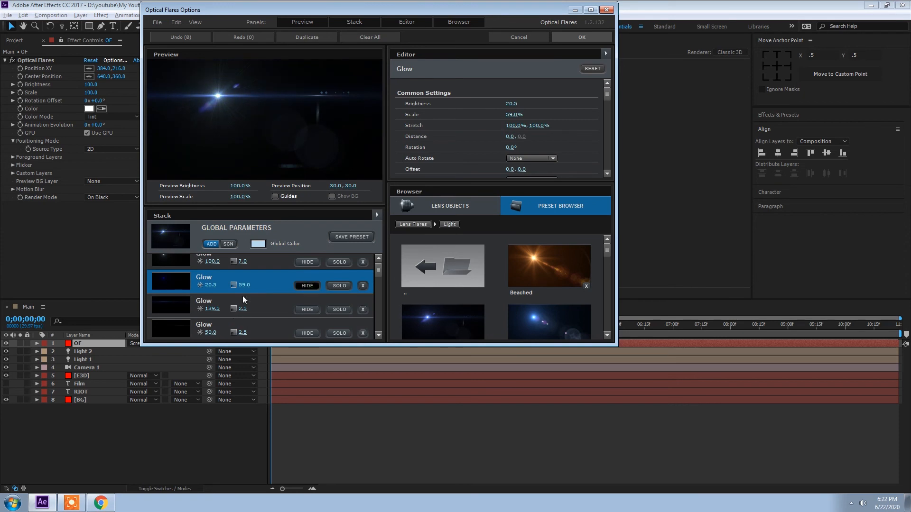
scroll(233, 311, up, 1)
click(308, 269)
click(308, 270)
click(304, 268)
click(304, 270)
Hide the flare's Sparkle, Ring and two Multi Iris elements with brightness 40.0 and 200.0.
scroll(280, 298, down, 5)
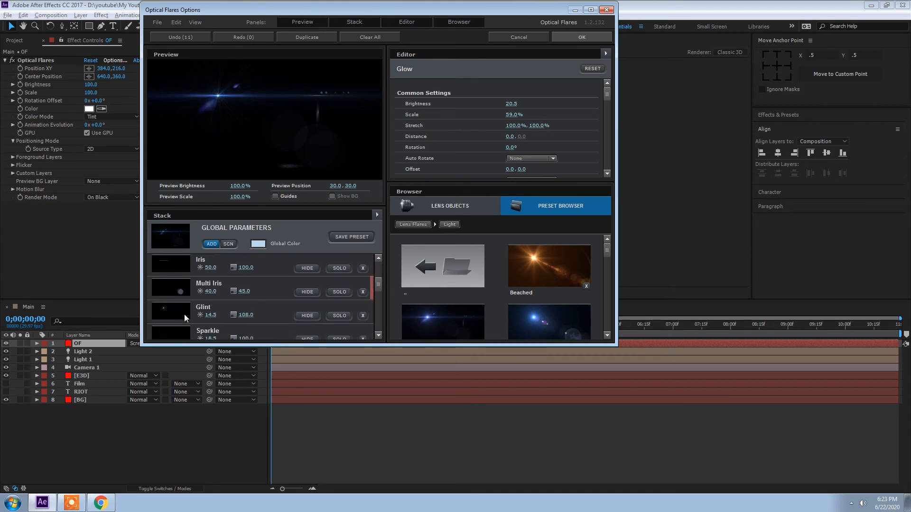
click(303, 291)
click(303, 315)
click(304, 316)
scroll(300, 317, down, 1)
scroll(303, 323, down, 2)
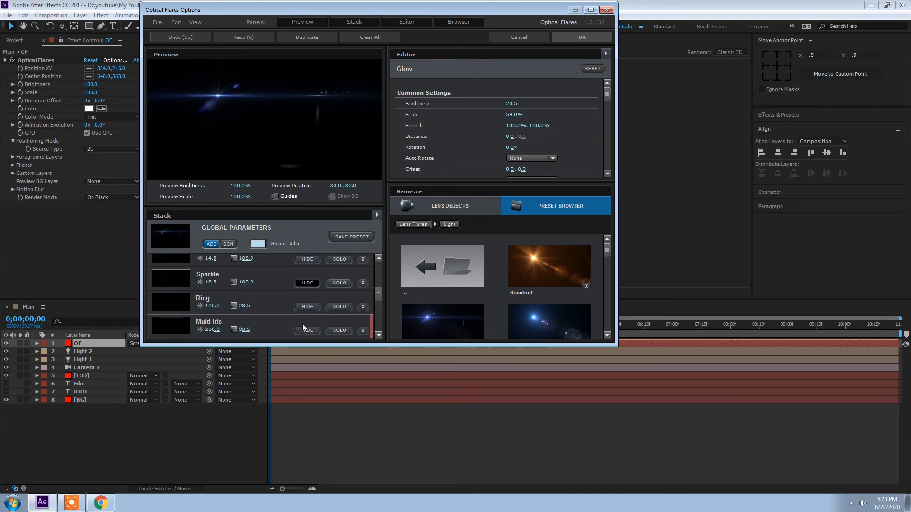
click(307, 330)
scroll(293, 299, up, 8)
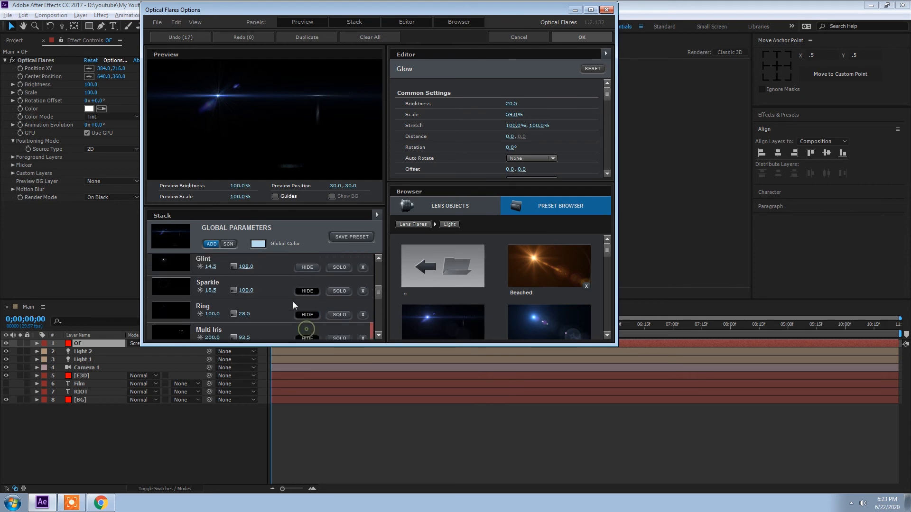
Hide the flare's Glow and Iris elements with brightness 50.0, testing the neighbouring elements' visibility.
scroll(298, 289, down, 1)
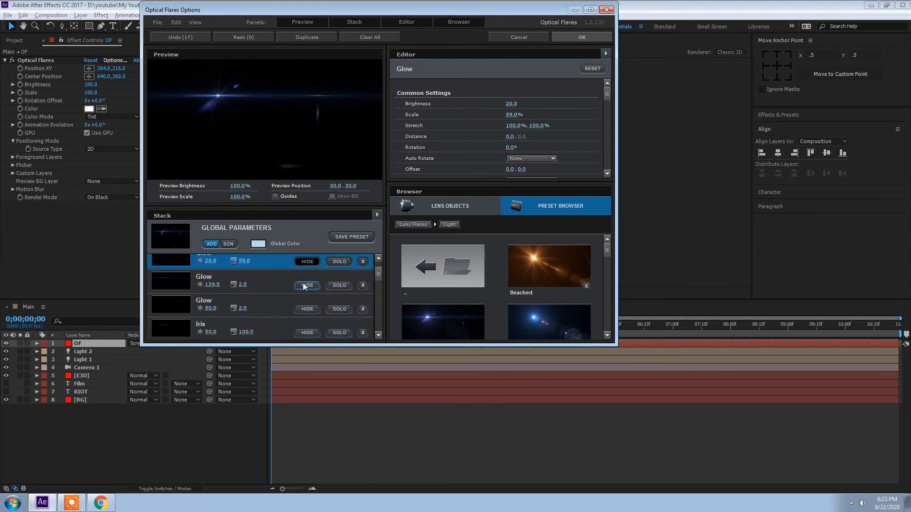
click(303, 284)
click(303, 283)
click(303, 311)
scroll(302, 311, down, 1)
click(303, 318)
click(303, 317)
click(303, 317)
scroll(303, 317, down, 2)
click(304, 324)
click(303, 324)
scroll(304, 323, down, 8)
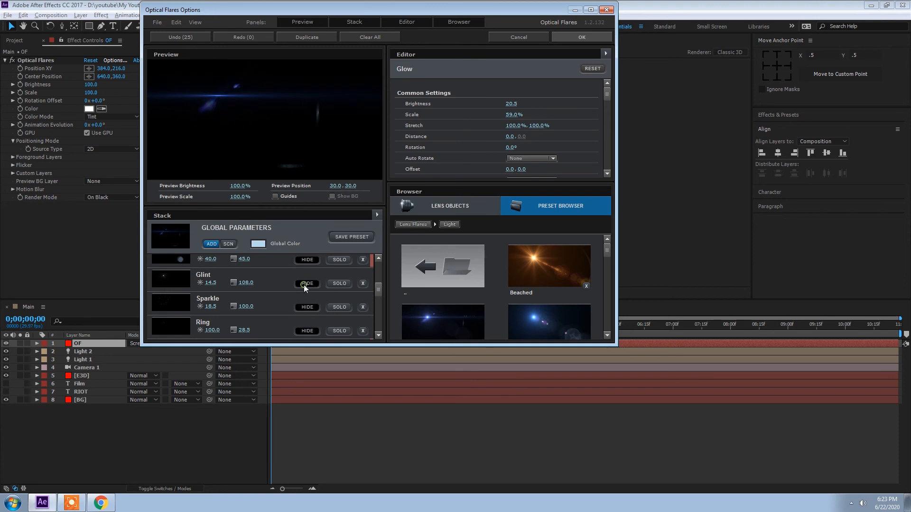
Hide the Iris element with brightness 200.0 and apply the flare settings.
scroll(304, 286, down, 2)
scroll(304, 291, down, 6)
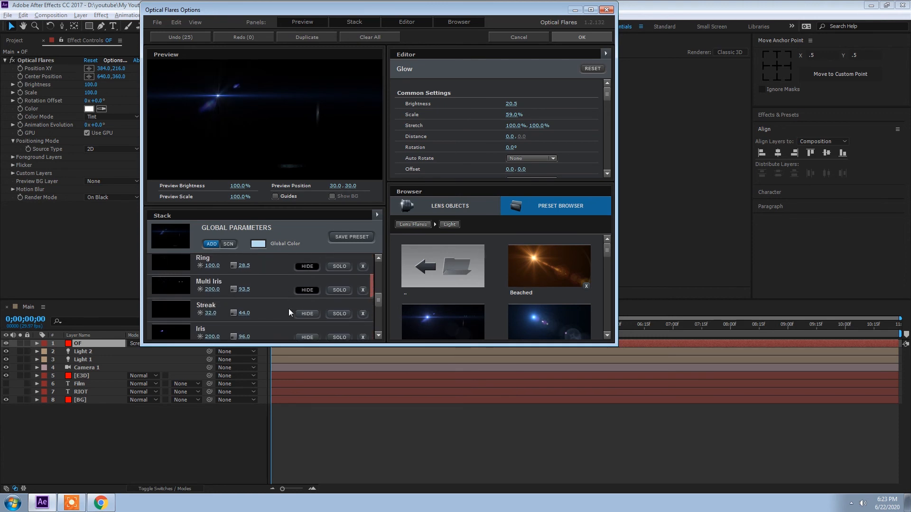
click(304, 335)
scroll(270, 295, up, 4)
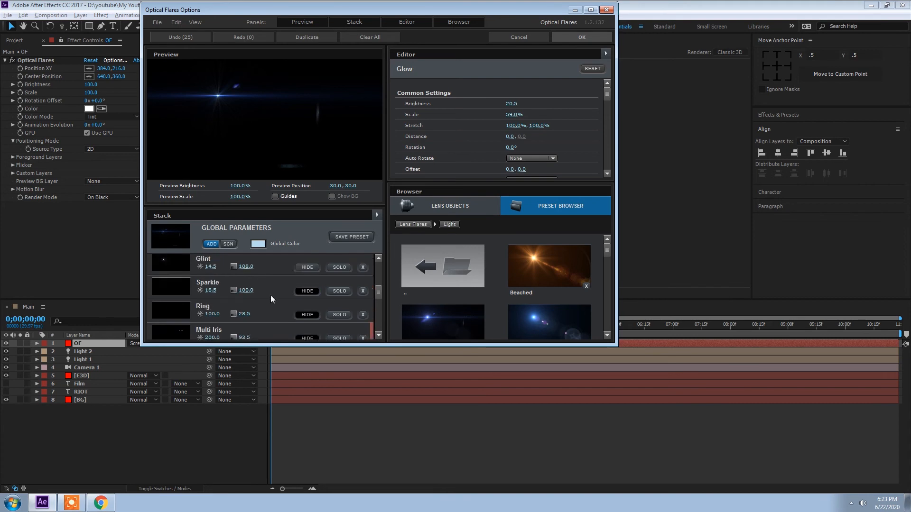
scroll(270, 292, up, 1)
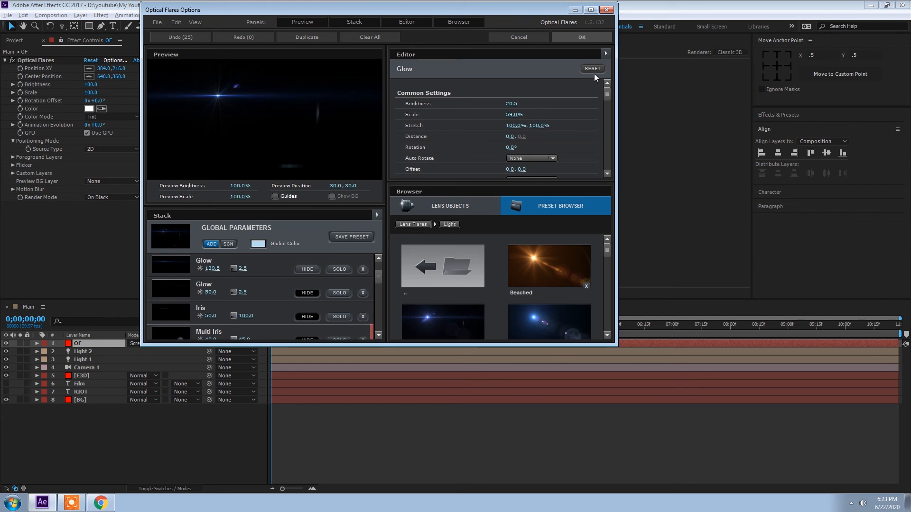
click(585, 37)
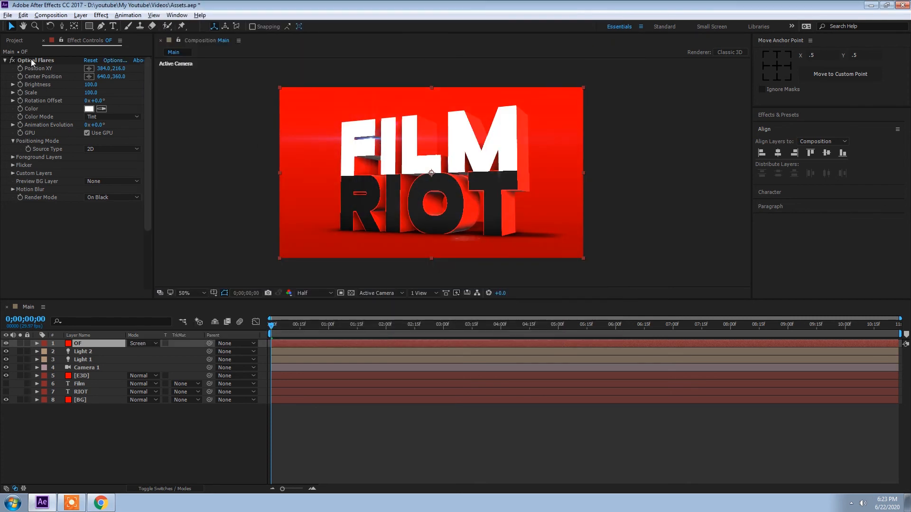
Set the flare's positioning source type to 3D and move it onto the O of RIOT, at about 664, 362.
click(30, 59)
click(95, 149)
click(104, 169)
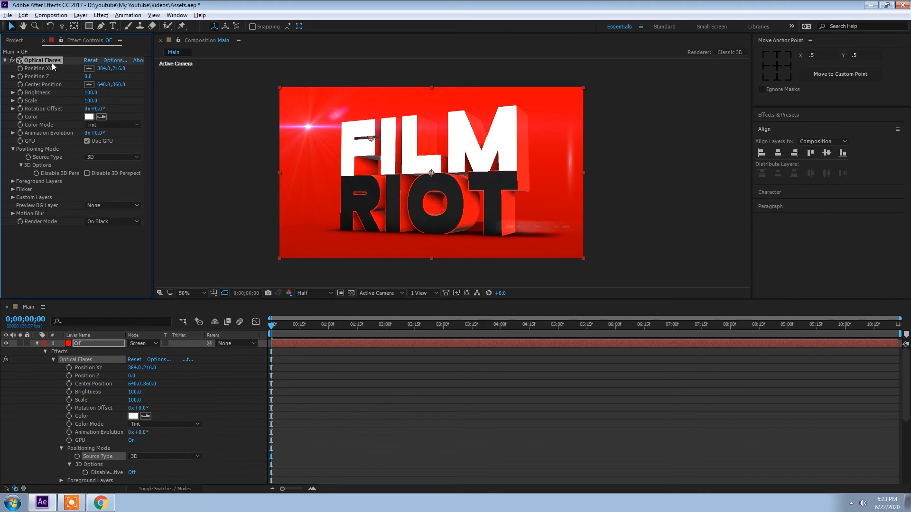
drag(371, 138, 437, 172)
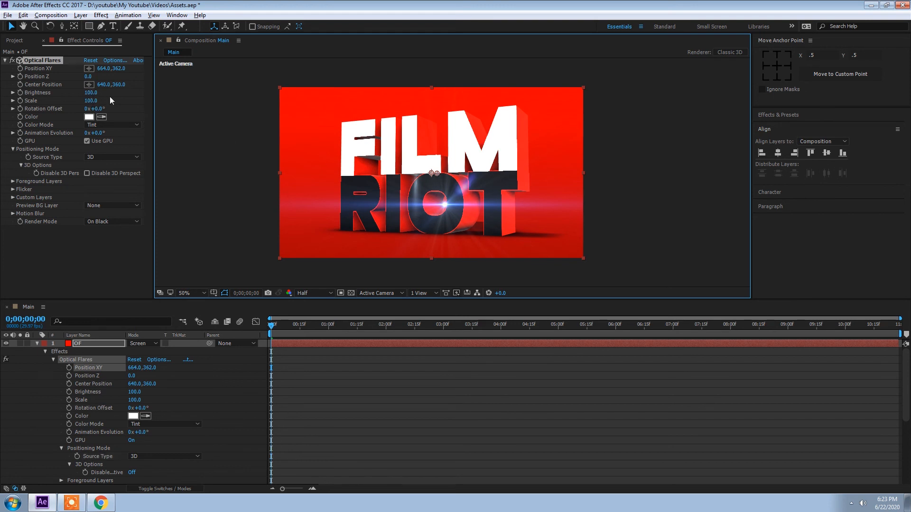
Try a flare brightness of 30 and settle on 50.
click(90, 92)
text(3)
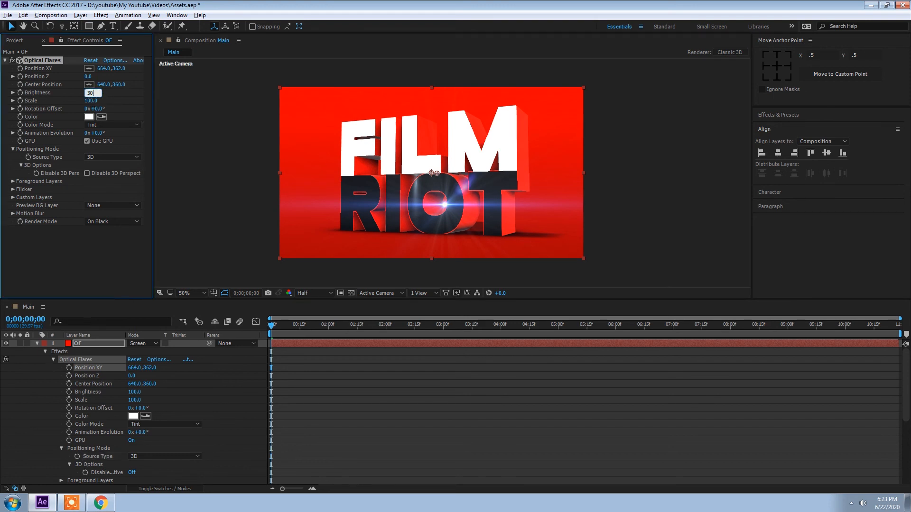
text(0)
key(Return)
click(92, 92)
text(50)
key(Return)
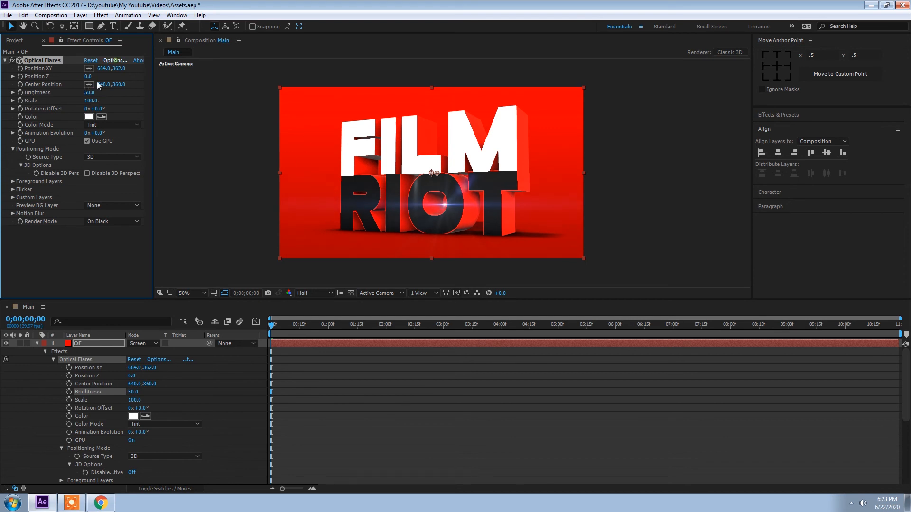
Reopen the Optical Flares options, check the Iris elements, hide the Glint element and apply the settings.
click(115, 61)
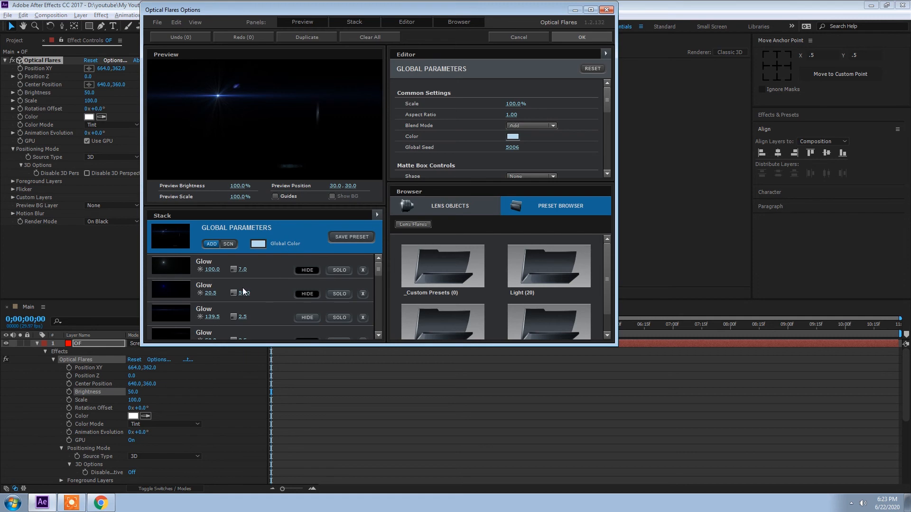
drag(380, 269, 376, 333)
scroll(226, 306, up, 3)
scroll(161, 300, up, 1)
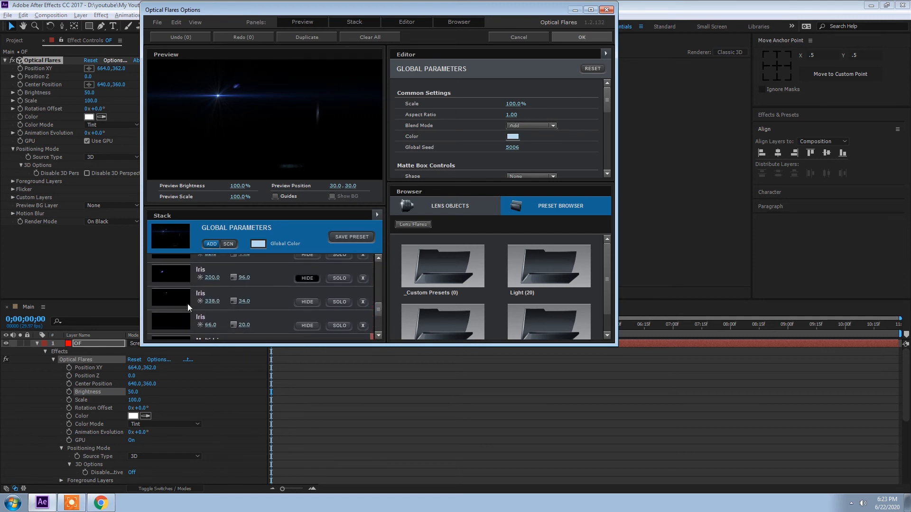
click(168, 277)
click(308, 303)
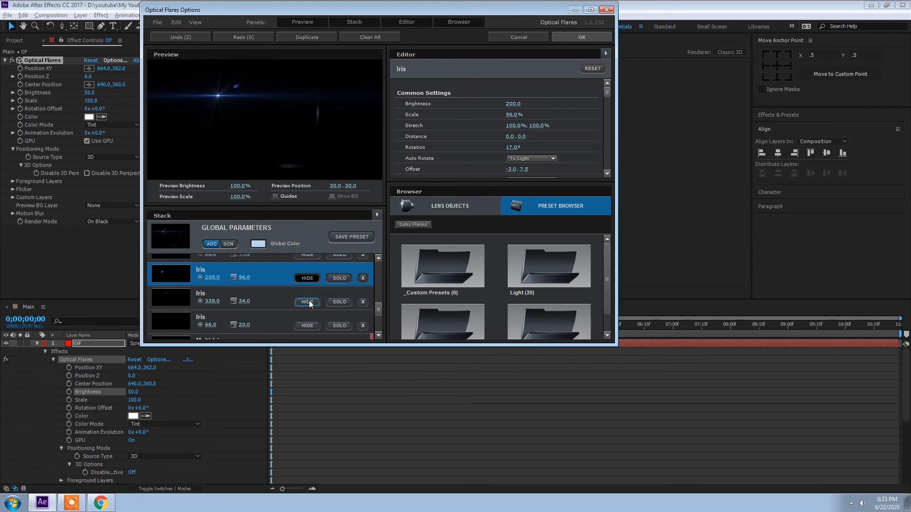
scroll(215, 284, up, 9)
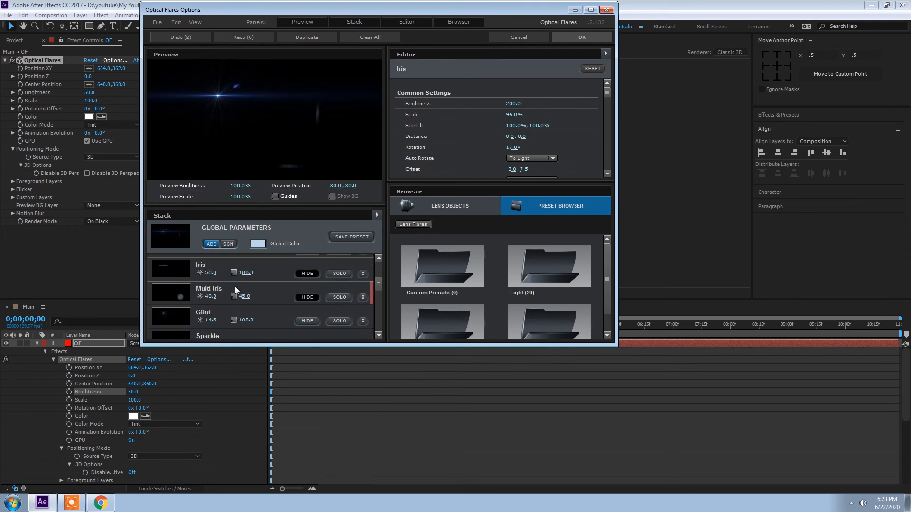
click(164, 308)
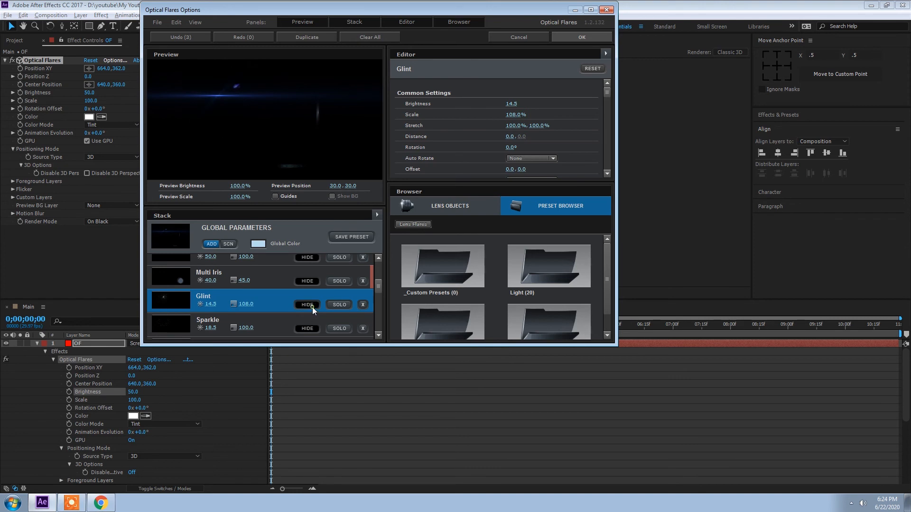
click(579, 37)
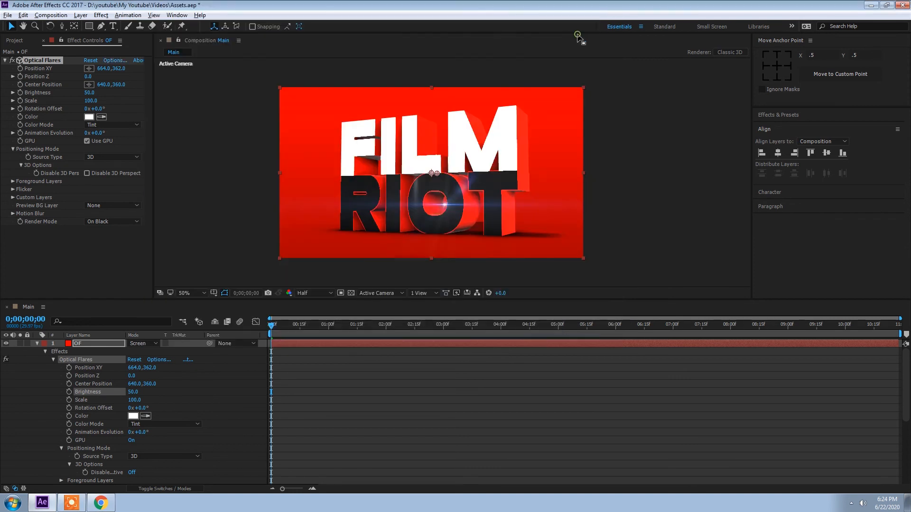
Set the Optical Flares scale to 170.
click(90, 100)
text(190)
key(Return)
drag(92, 100, 93, 101)
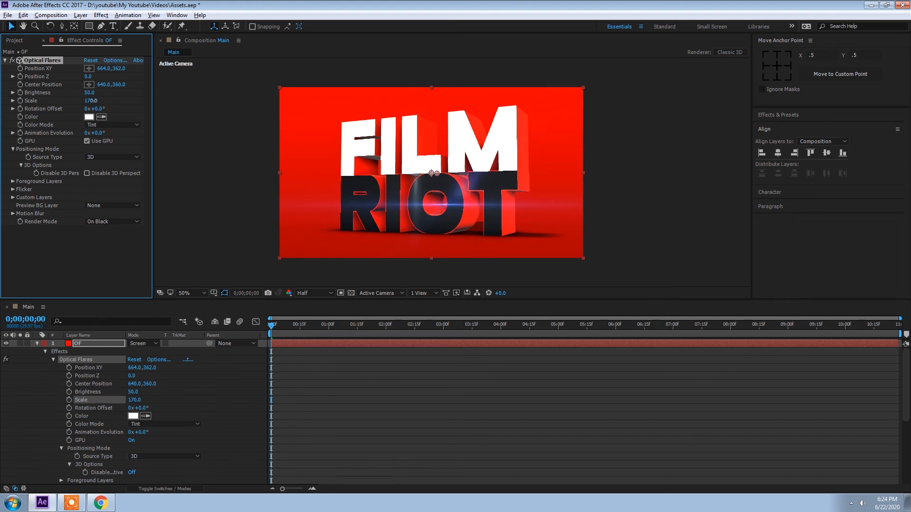
Collapse and deselect the OF layer and set the composition preview resolution to Full.
click(36, 344)
click(93, 430)
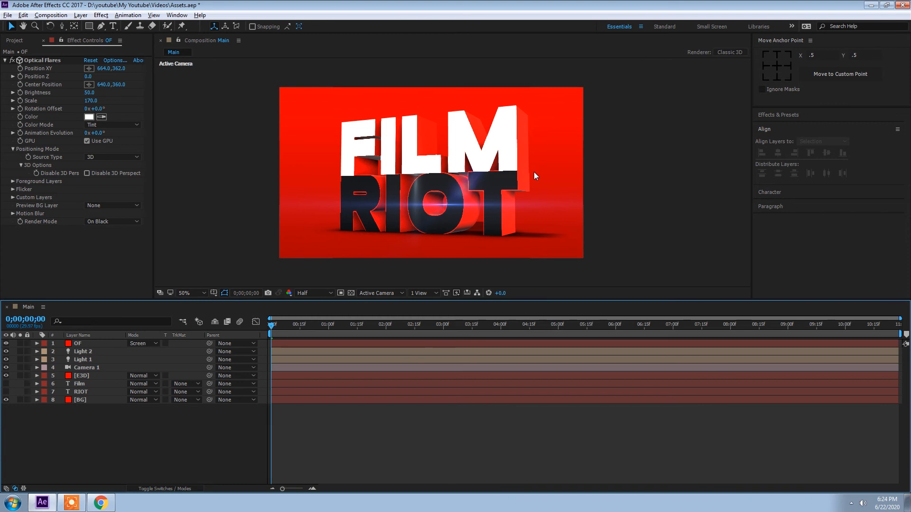
click(316, 293)
click(317, 315)
Save the project and duplicate the Light 2 layer.
click(85, 354)
key(ctrl+s)
key(ctrl+d)
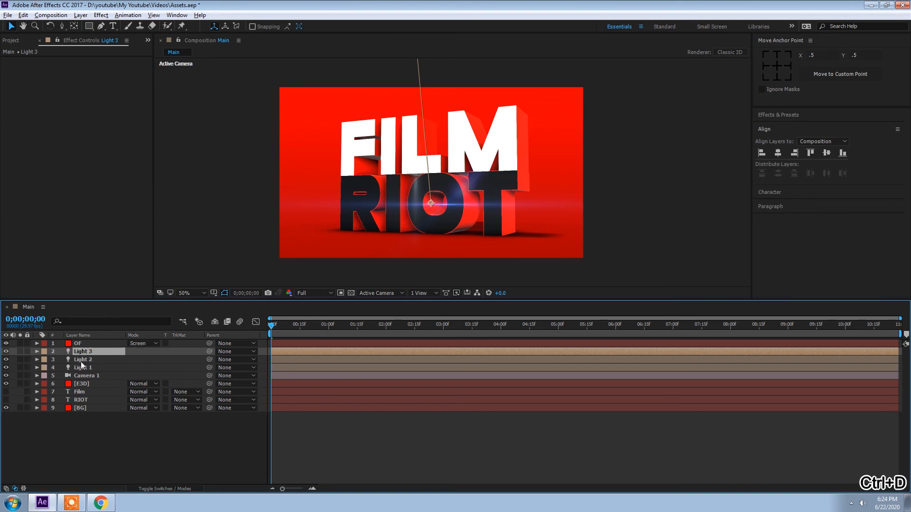
Change Light 3's light type to Point in its light settings.
double_click(81, 352)
click(290, 154)
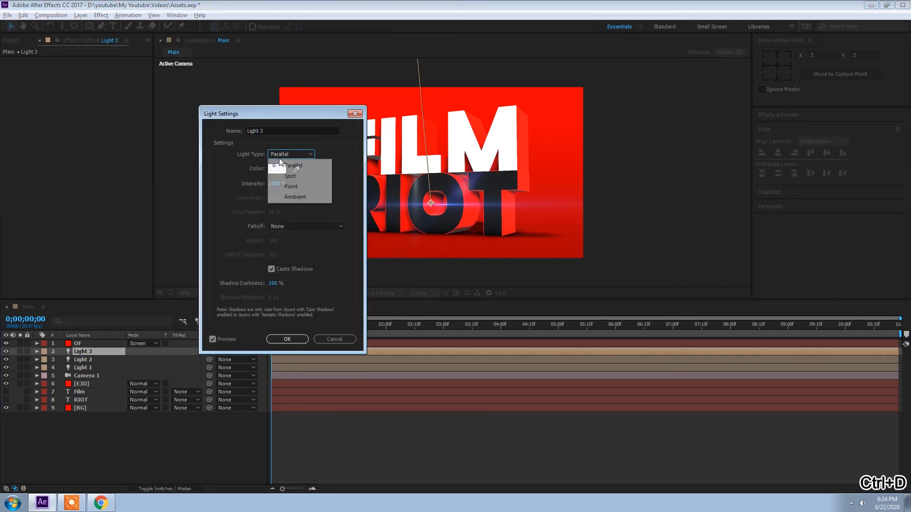
click(288, 177)
click(276, 153)
click(291, 186)
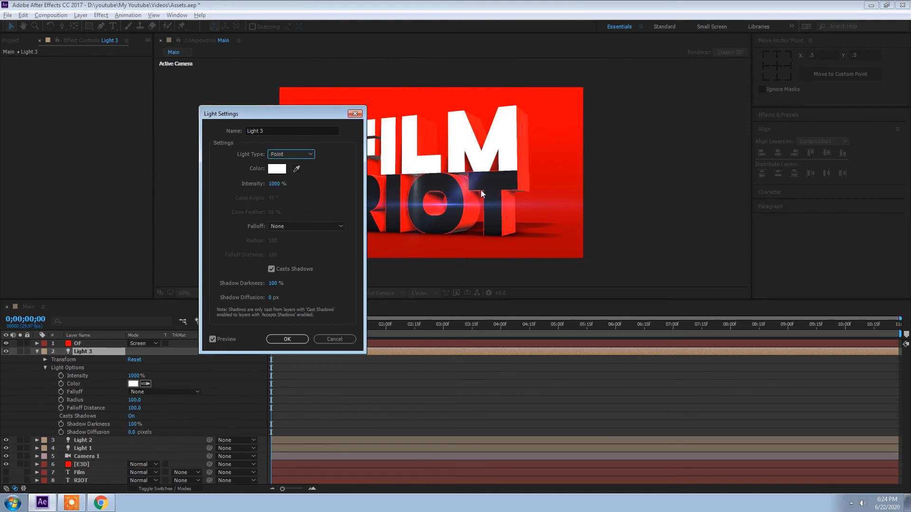
click(288, 338)
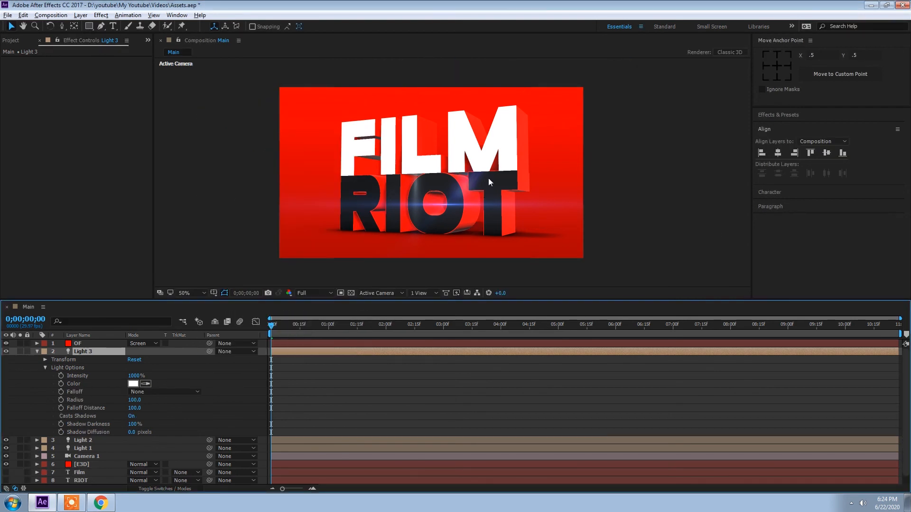
Move Light 3 to the upper-right corner of the composition frame and check the reference title image in Chrome.
scroll(486, 178, down, 1)
click(432, 85)
drag(498, 137, 513, 125)
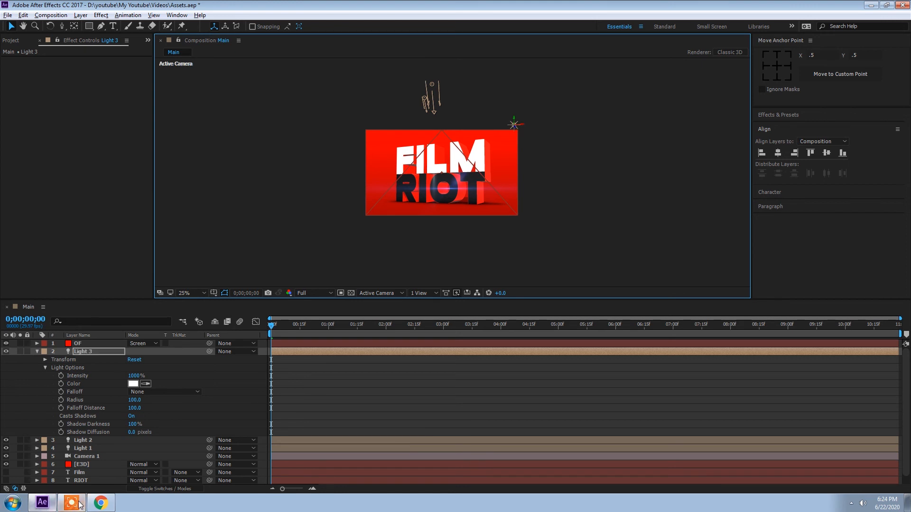
click(92, 501)
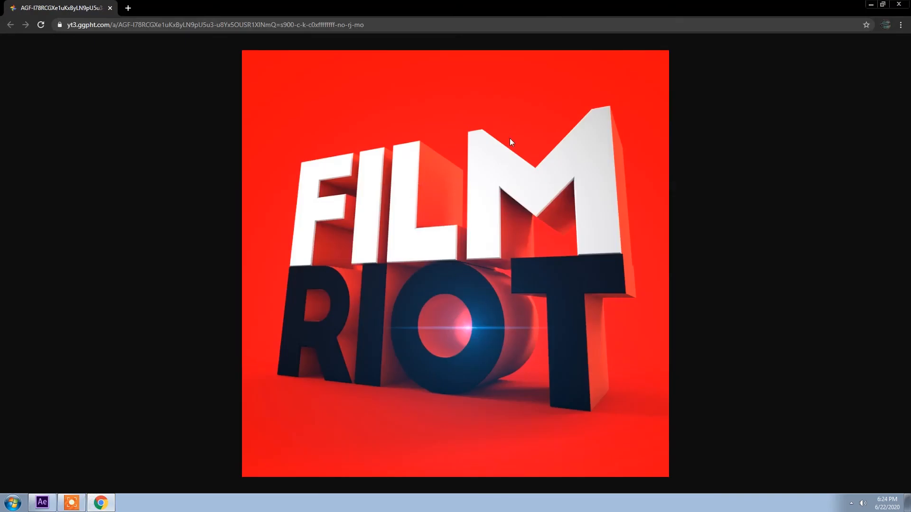
click(93, 505)
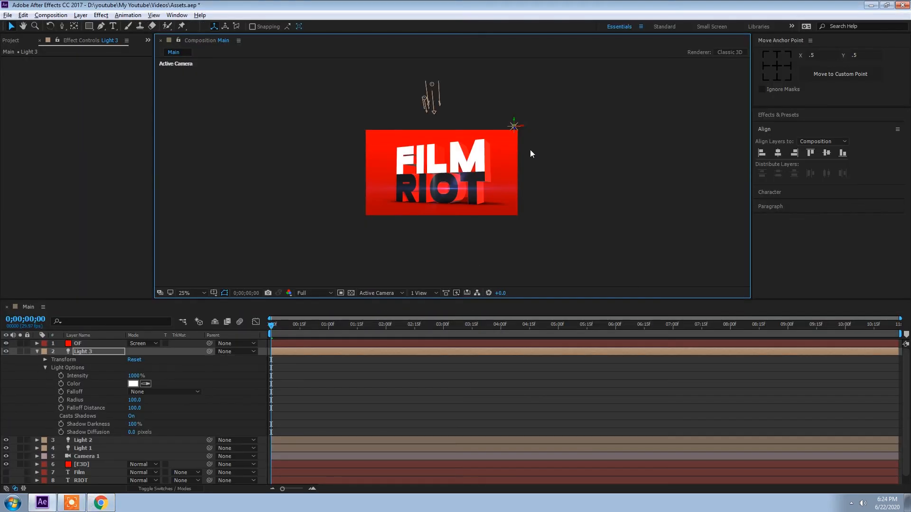
Switch to the 2 Views - Horizontal layout and move Light 3 behind the title text in the Top view.
key(period)
click(429, 294)
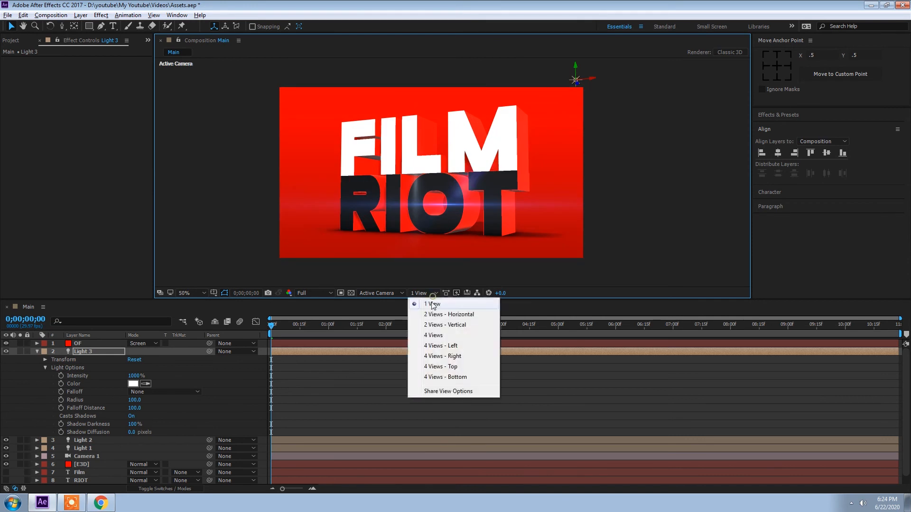
click(432, 317)
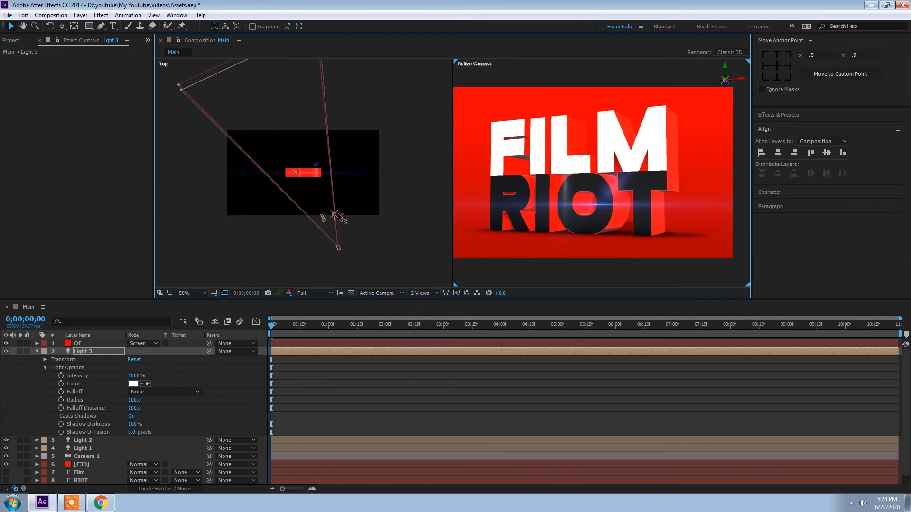
click(300, 150)
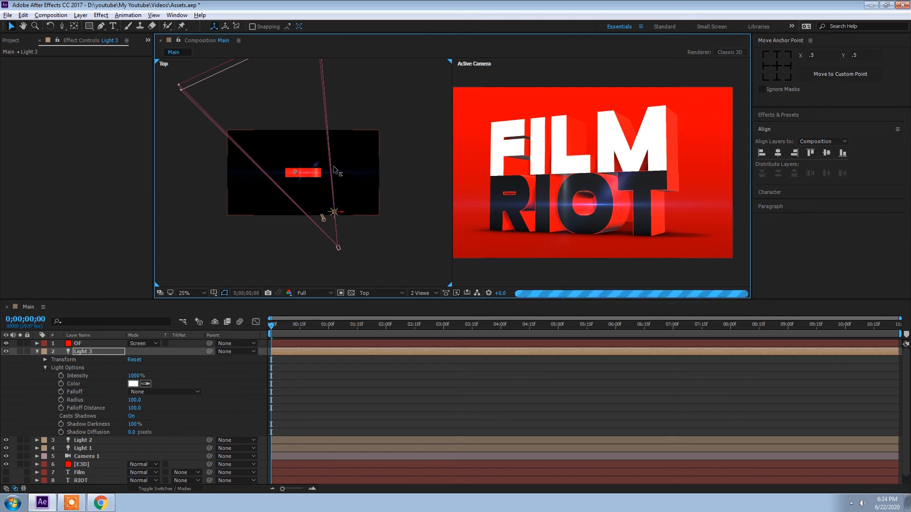
drag(332, 157, 334, 149)
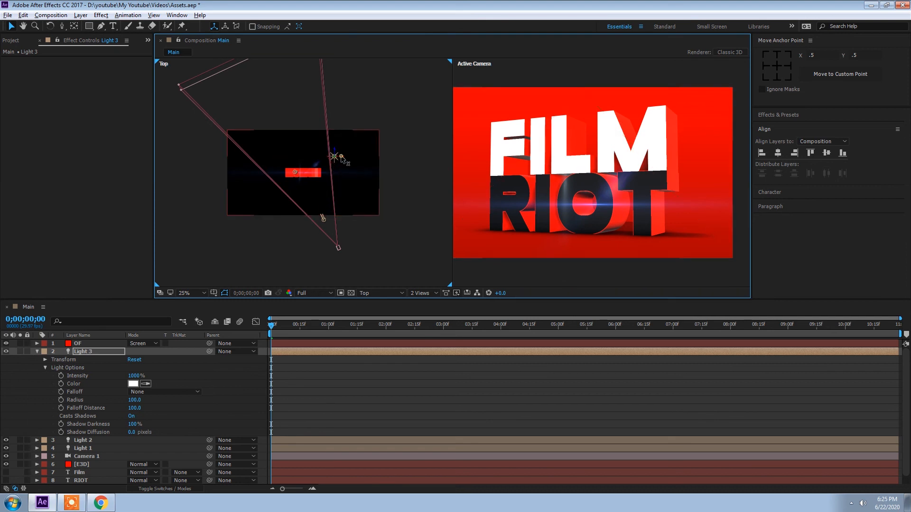
drag(340, 156, 306, 160)
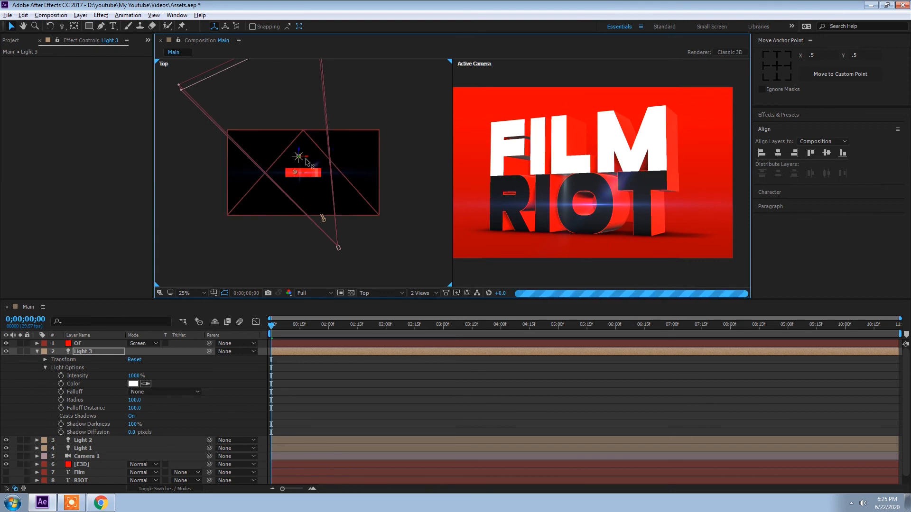
Lower Light 3 in the Active Camera view to the middle of the title, between FILM and RIOT.
scroll(545, 172, down, 2)
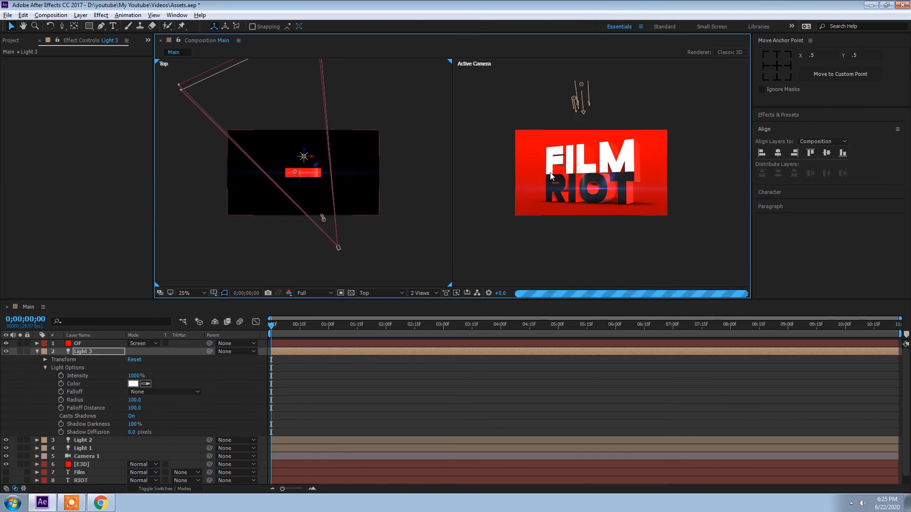
scroll(590, 169, down, 3)
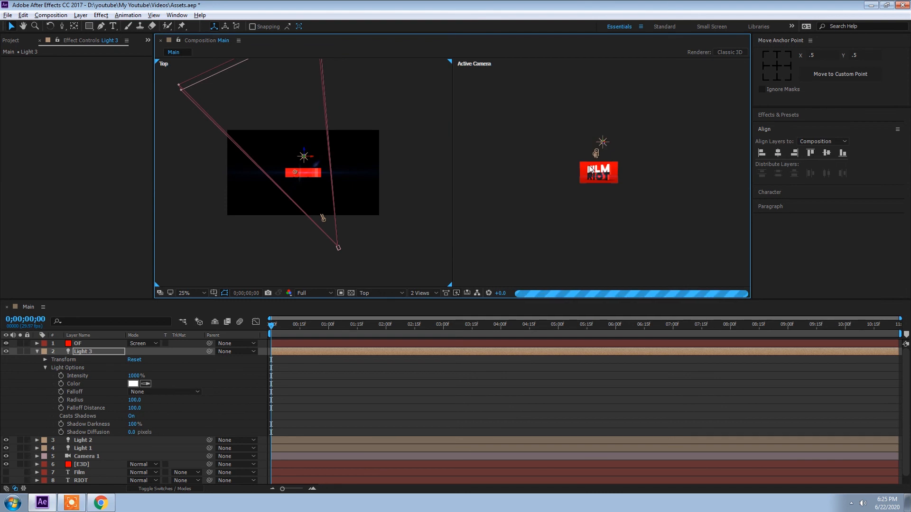
click(603, 143)
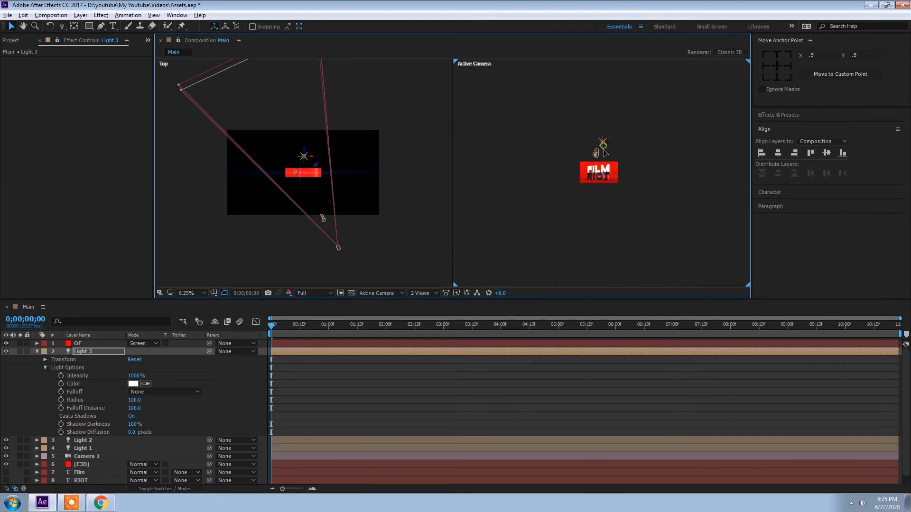
drag(605, 161, 598, 176)
scroll(639, 177, up, 8)
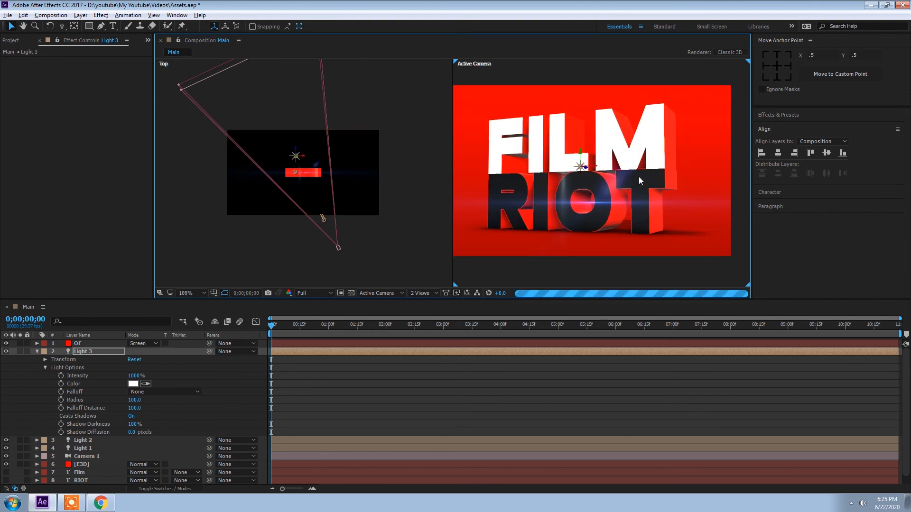
Set Light 3's intensity to 1500%.
click(135, 375)
text(1500)
key(Return)
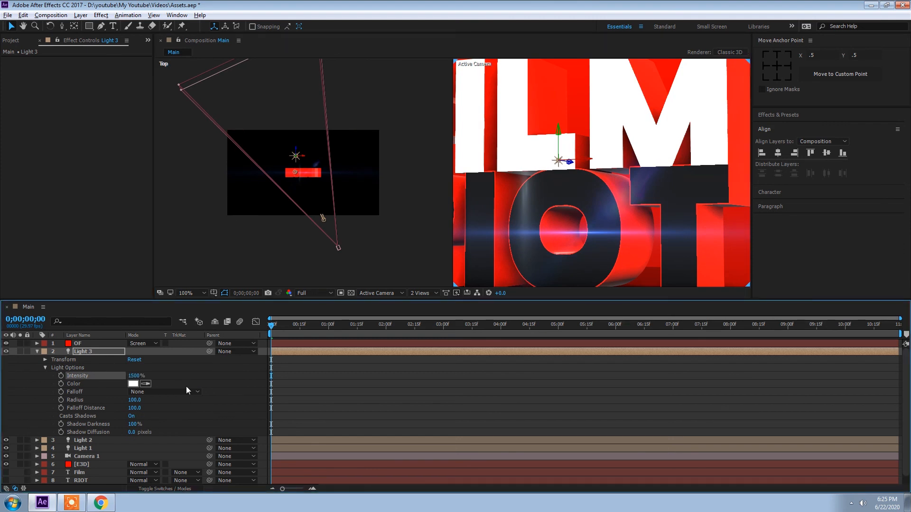
Collapse Light 3's properties, return to the 1 View layout and select the E3D layer.
scroll(605, 207, down, 2)
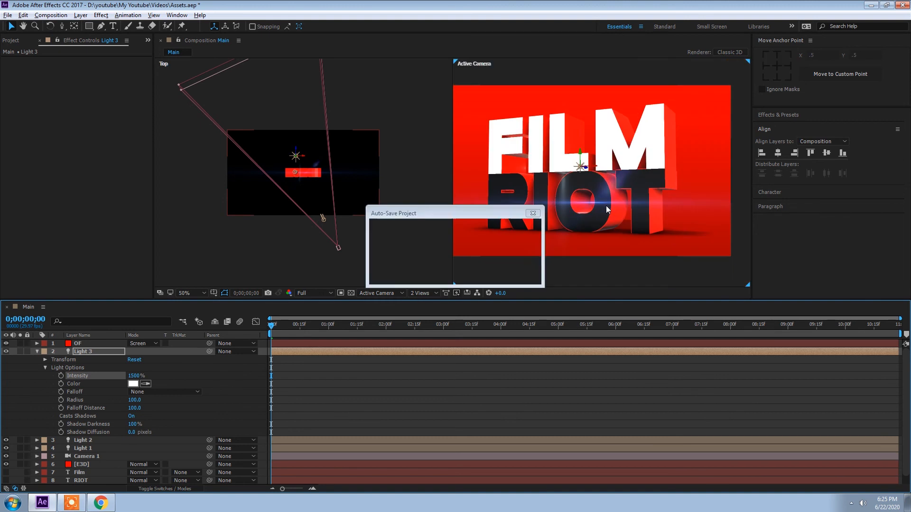
scroll(633, 181, down, 2)
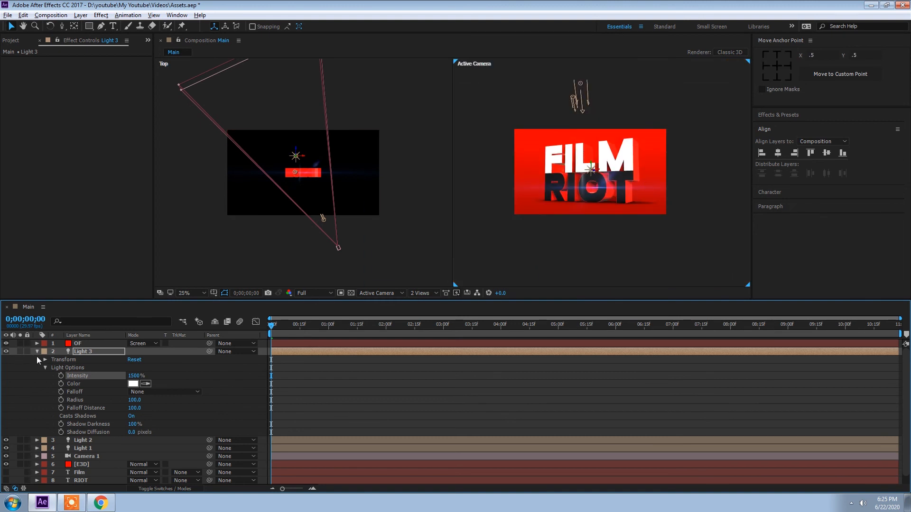
click(37, 352)
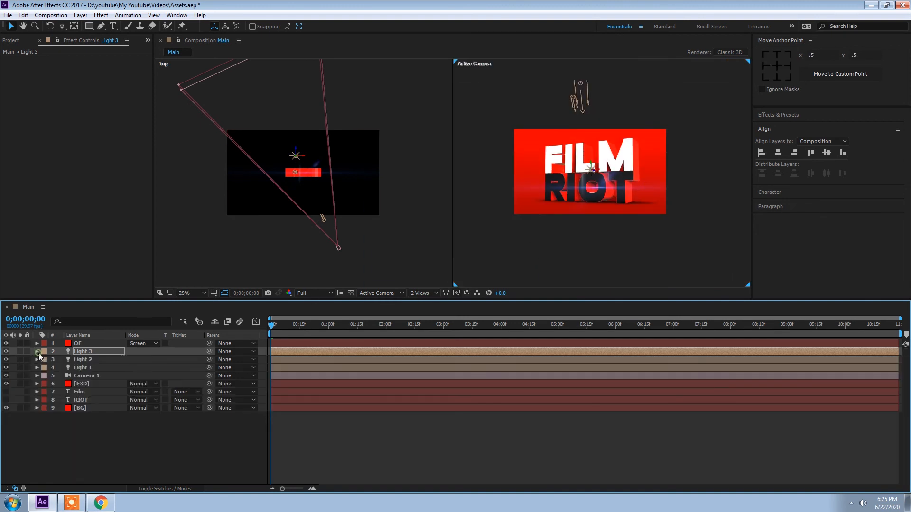
click(86, 382)
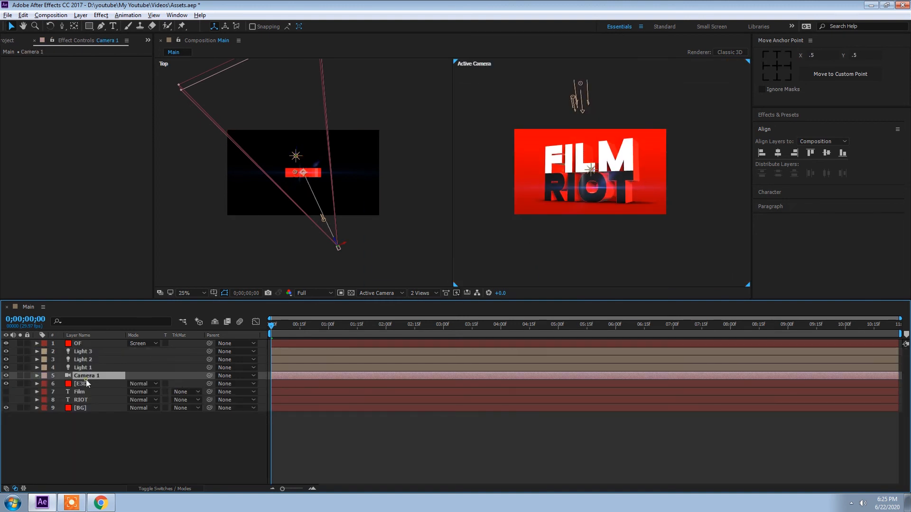
click(420, 293)
click(427, 301)
scroll(479, 195, up, 2)
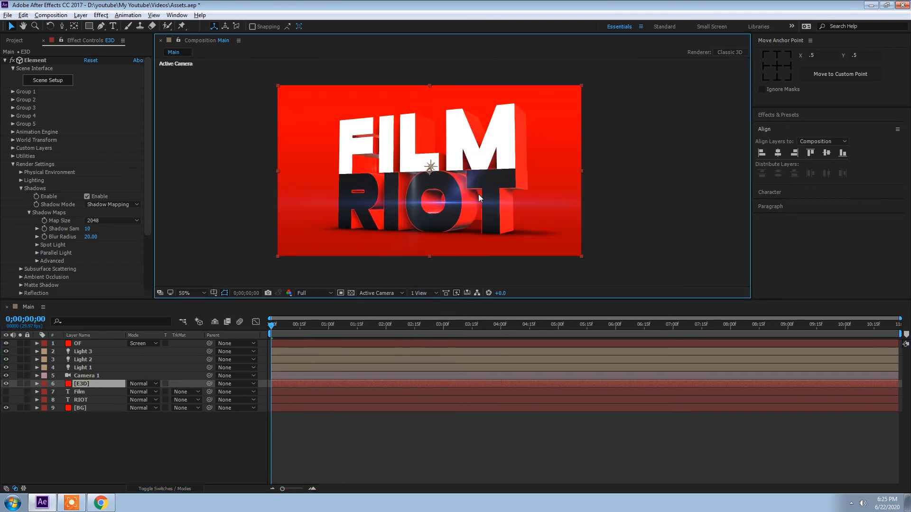
Set the Element effect's Physical Environment exposure to 1.5 and gamma to 0.8.
click(20, 184)
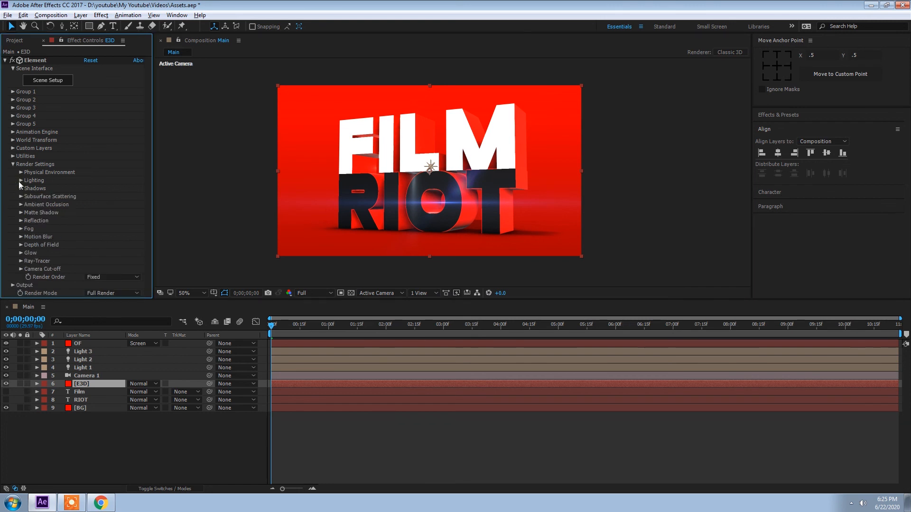
click(21, 173)
click(89, 181)
text(1.5)
key(Return)
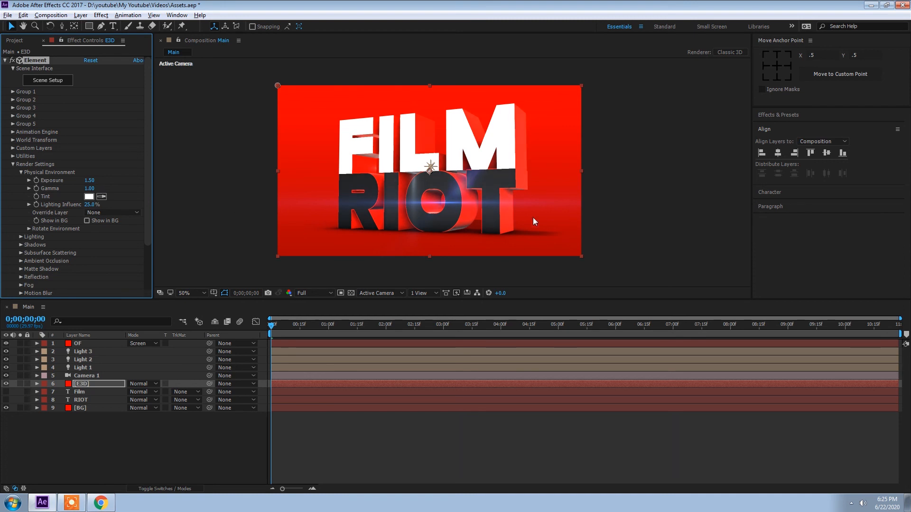
text(1.2)
key(Return)
click(89, 189)
text(0.8)
key(Return)
scroll(37, 238, down, 1)
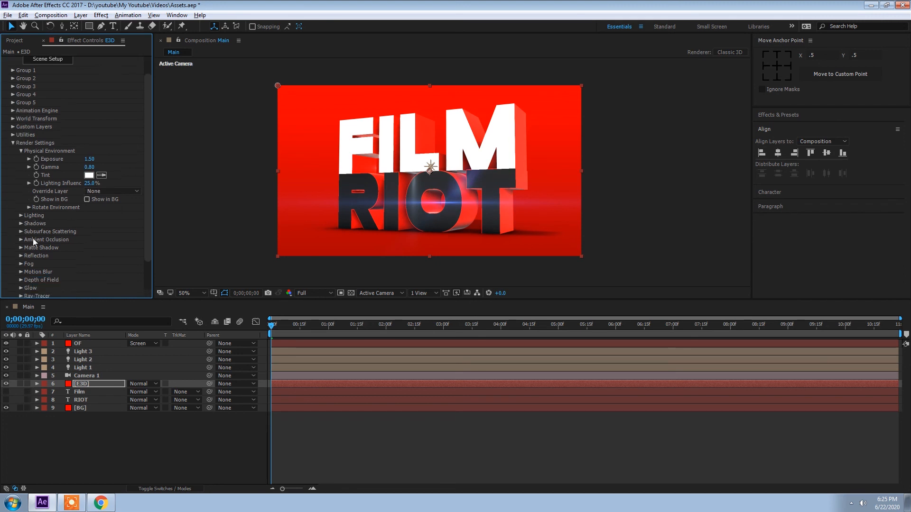
click(21, 151)
Try the Warm preset for Element's added lighting and settle on Spot Blue.
click(104, 203)
click(109, 248)
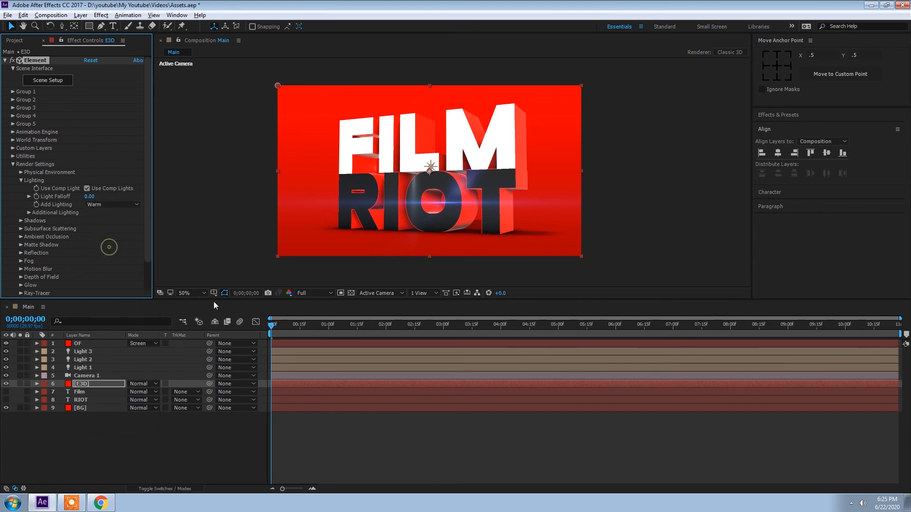
click(119, 204)
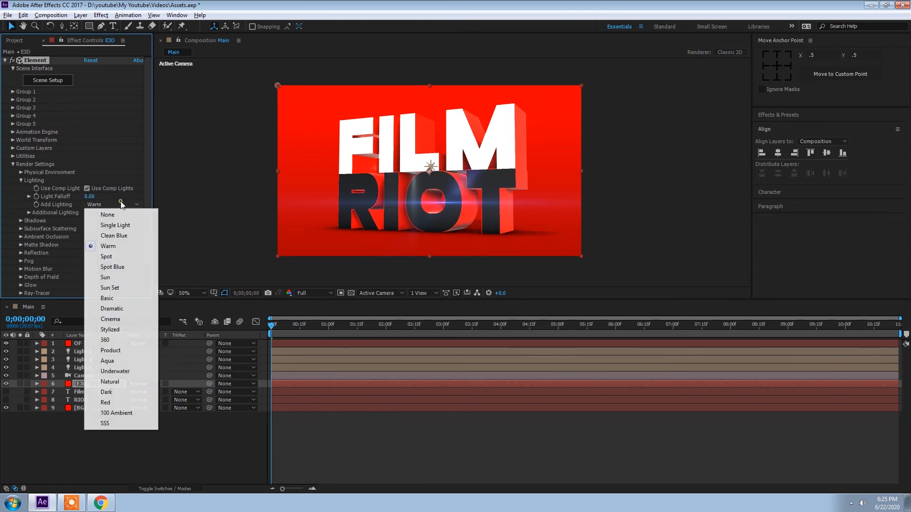
click(117, 267)
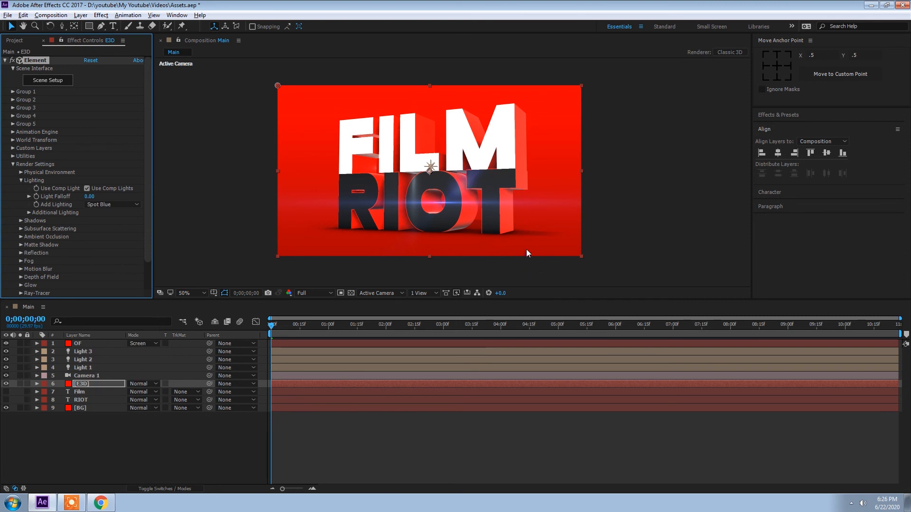
click(20, 180)
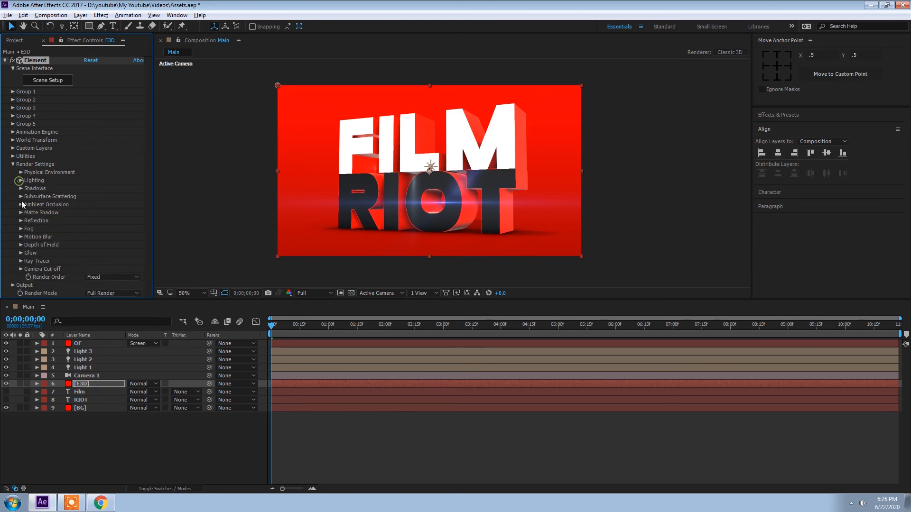
Set the parallel light shadow size in Element's shadow maps to 204 and collapse the render settings.
click(20, 189)
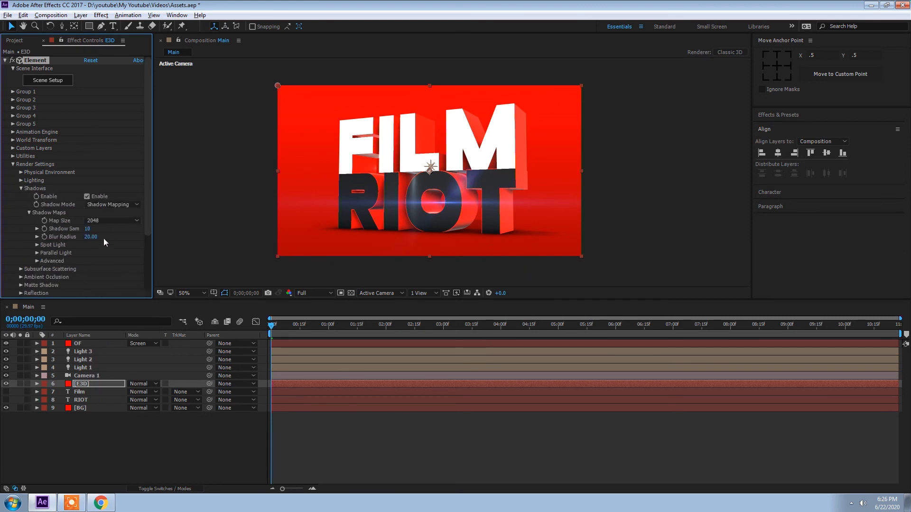
click(37, 255)
scroll(100, 261, down, 1)
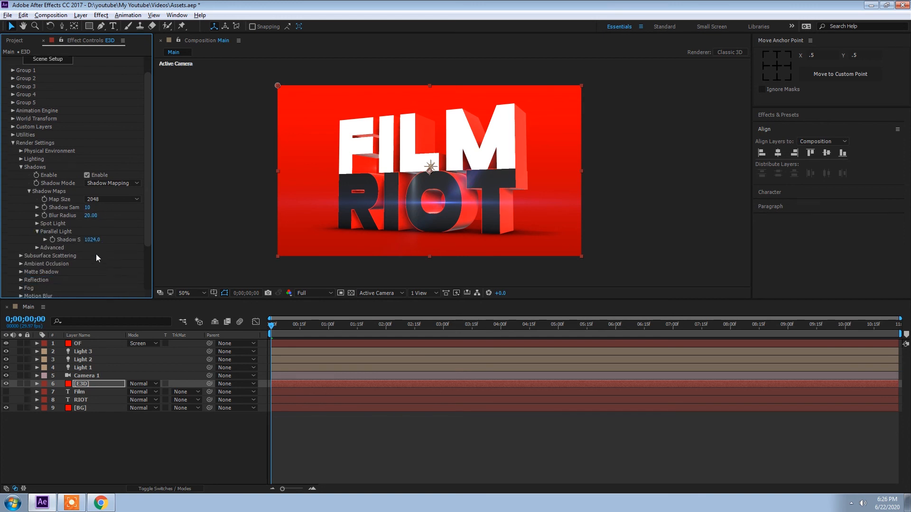
click(92, 241)
text(204)
key(Return)
click(28, 191)
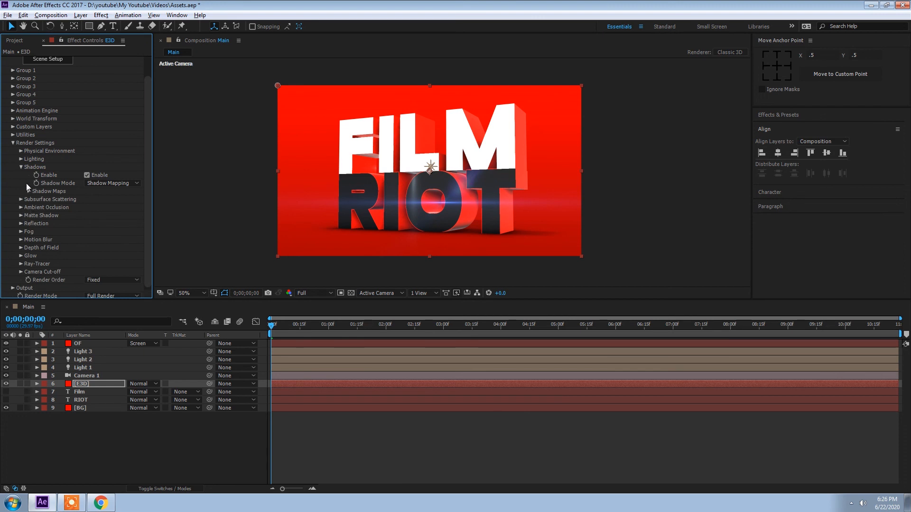
click(21, 167)
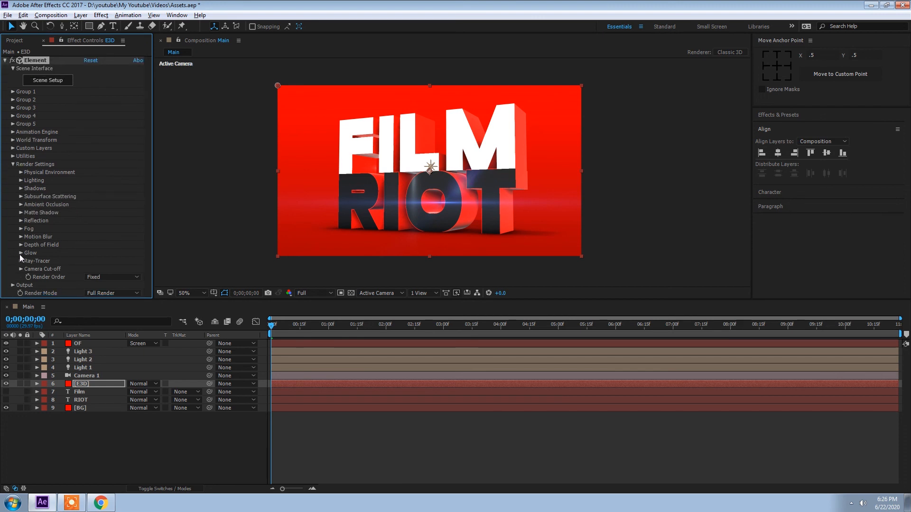
click(13, 164)
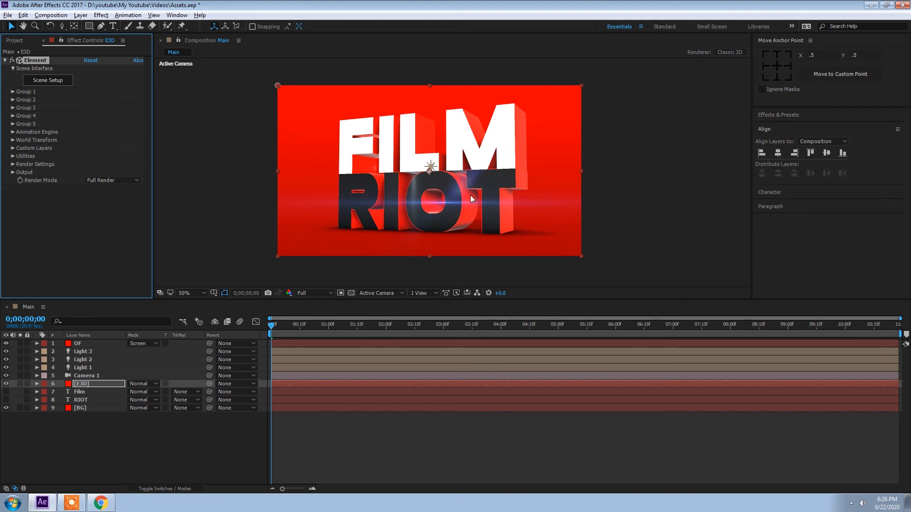
Check the reference title image in Chrome and add an adjustment layer named CC to the Main composition.
key(alt+Tab)
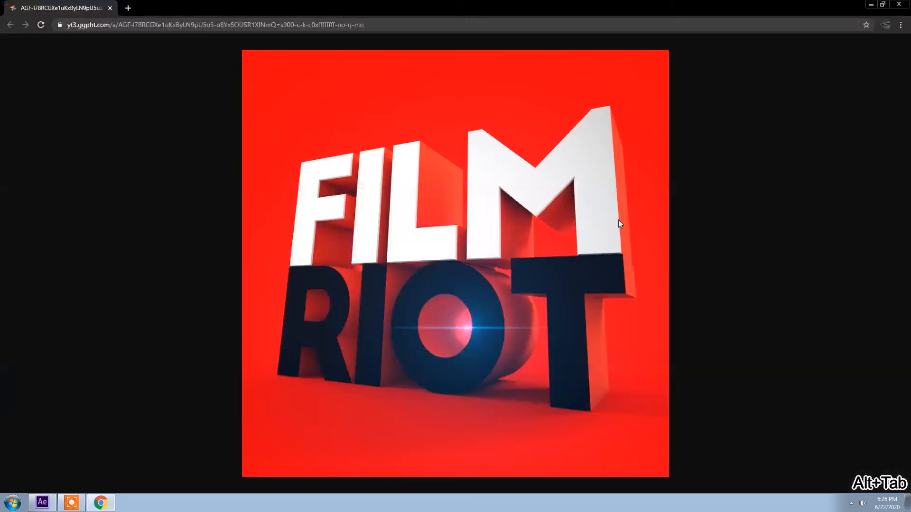
key(alt+Tab)
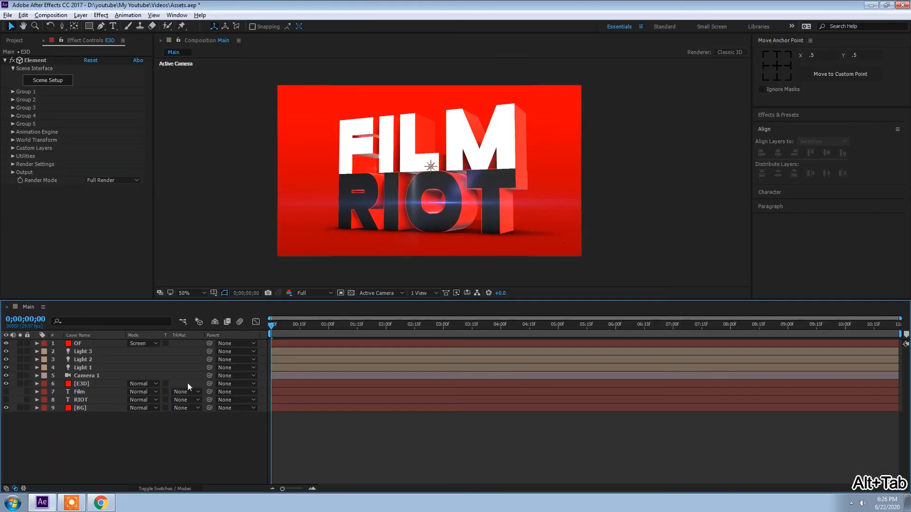
right_click(124, 442)
mouse_move(152, 349)
click(287, 423)
key(Return)
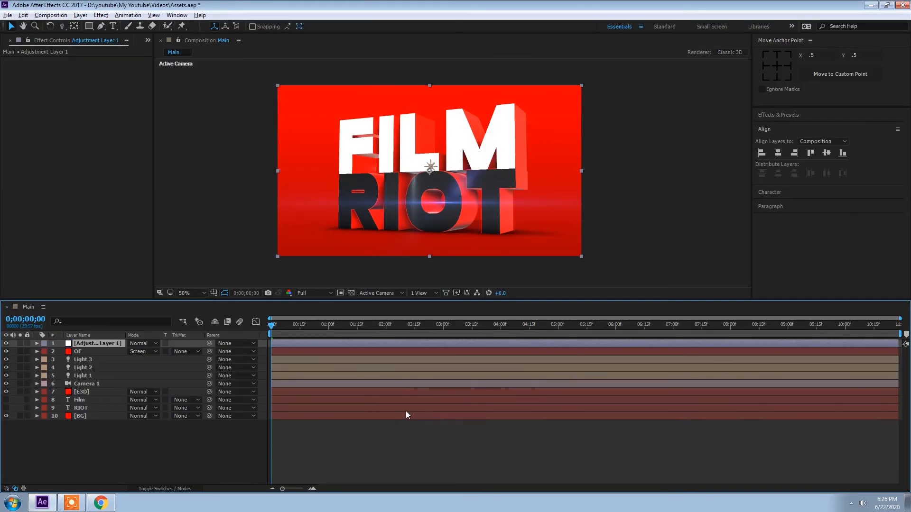
text(CC)
key(Return)
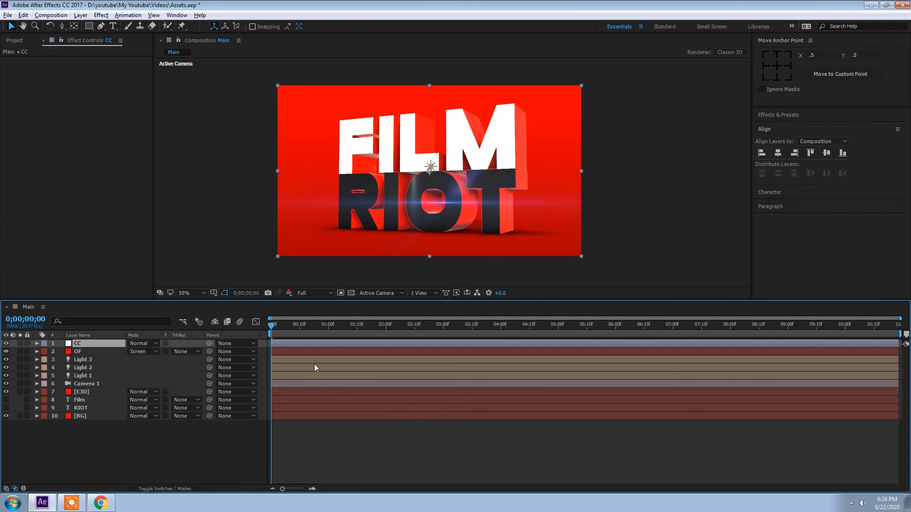
Apply Lumetri Color to the CC layer, set Faded Film to 10 and compare with the reference image.
key(ctrl+space)
text(lum)
key(Return)
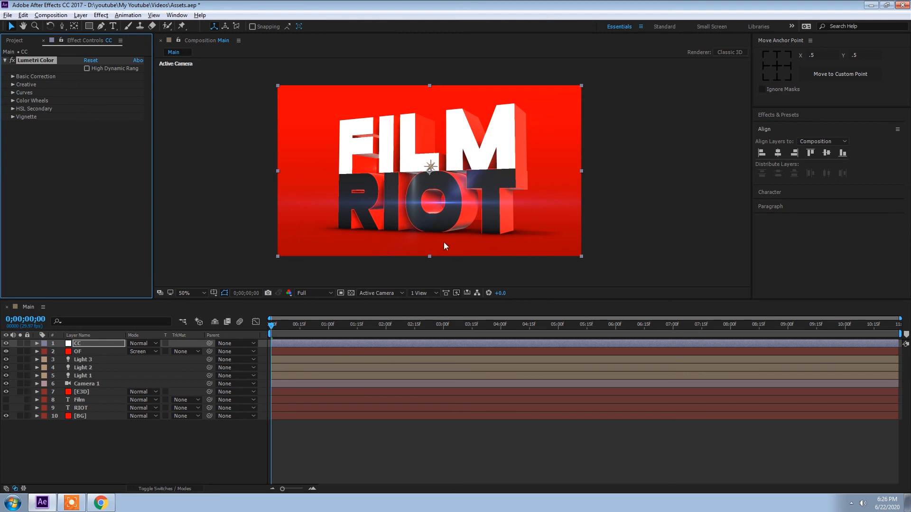
click(13, 85)
click(90, 124)
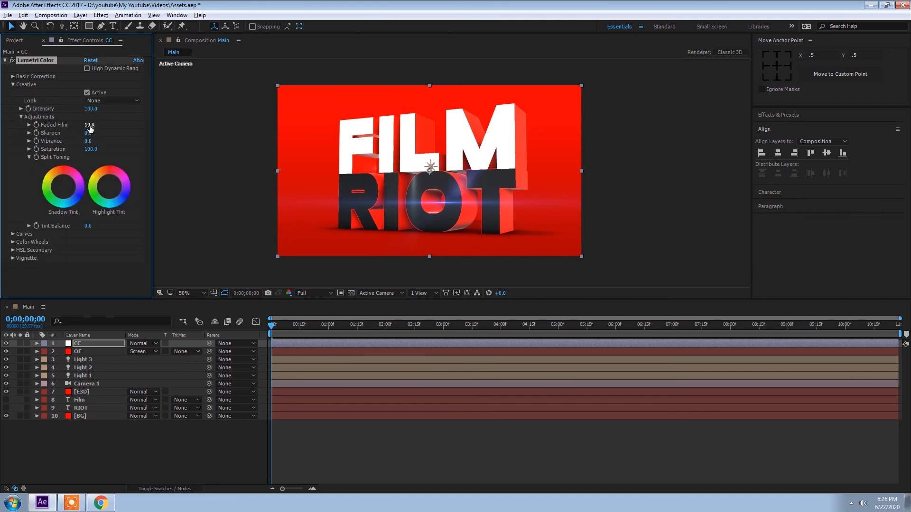
key(alt+Tab)
key(alt+Tab)
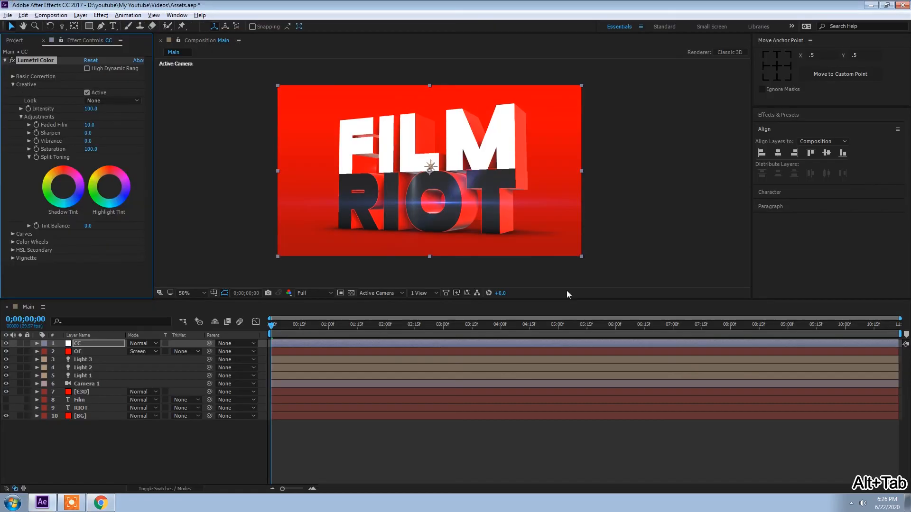
Set the Optical Flares brightness on the OF layer to 70.
click(81, 352)
click(90, 92)
text(70)
key(Return)
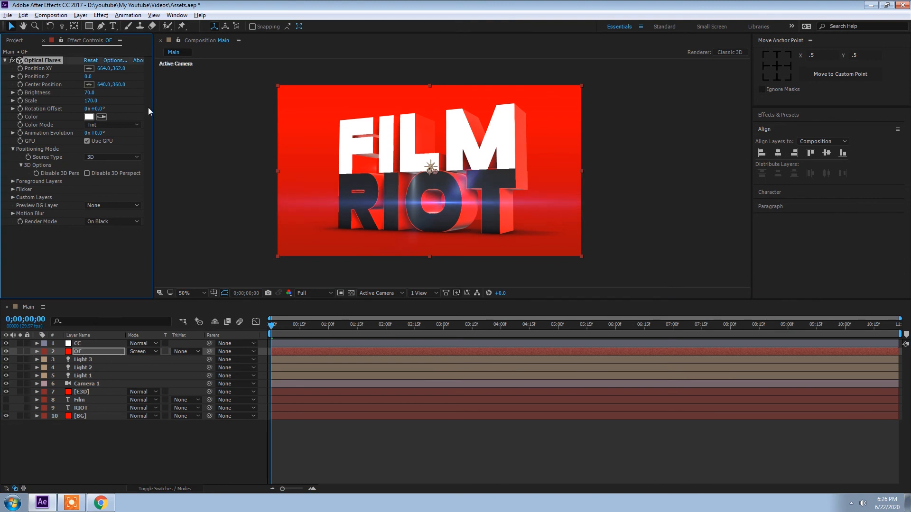
Try the 2D source type with the flare moved onto the O, and restore the 3D source type.
click(101, 157)
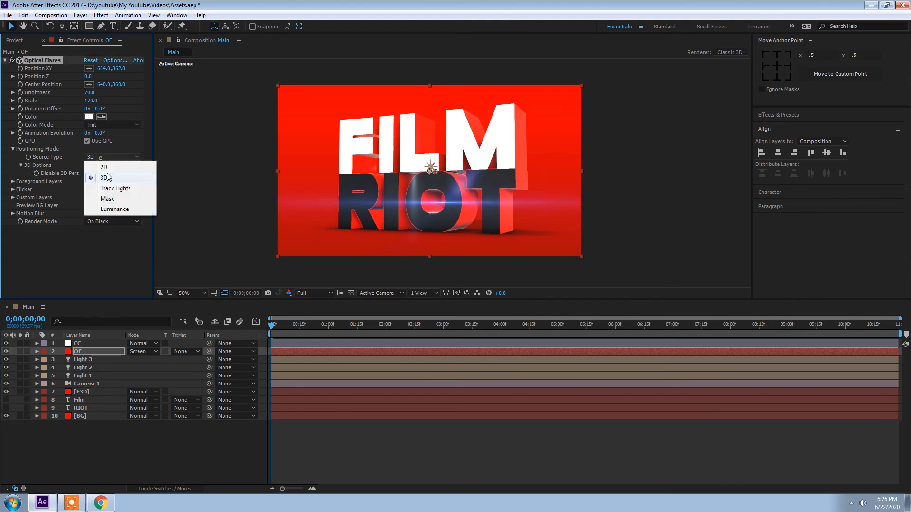
click(105, 168)
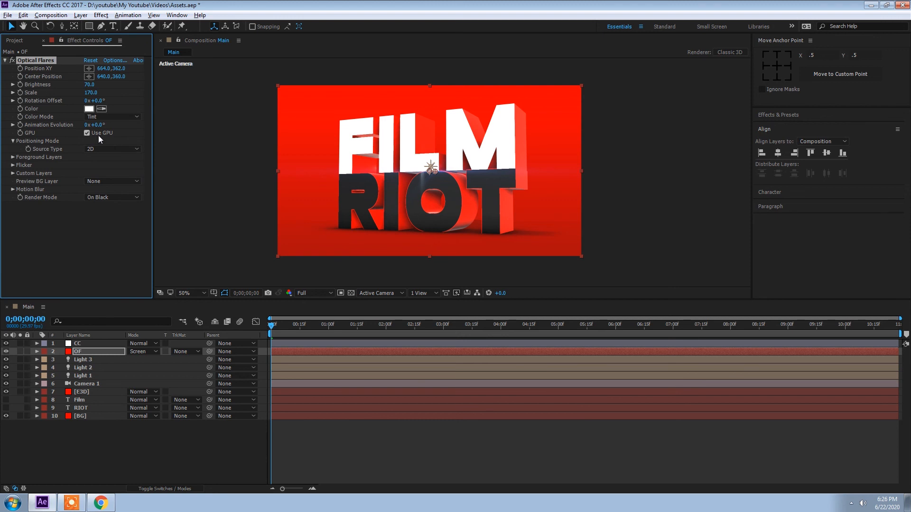
drag(437, 173, 441, 203)
key(ctrl+z)
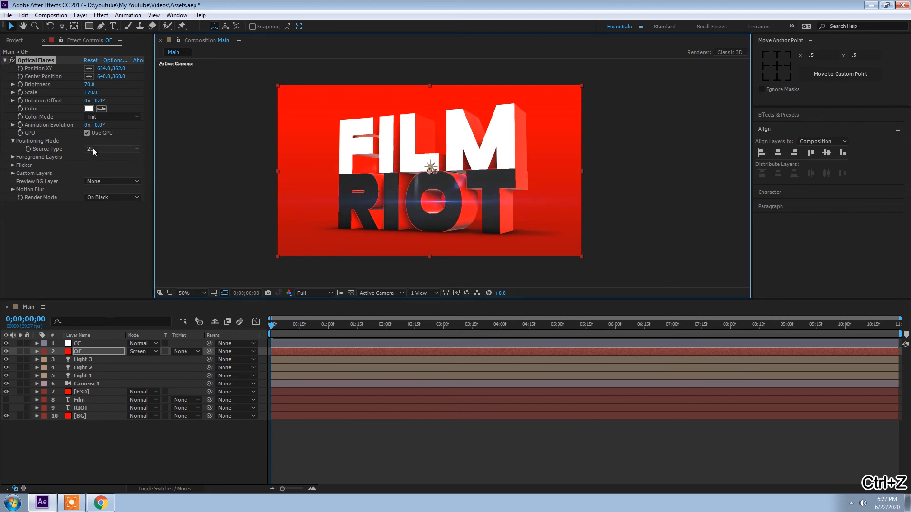
click(102, 149)
click(104, 169)
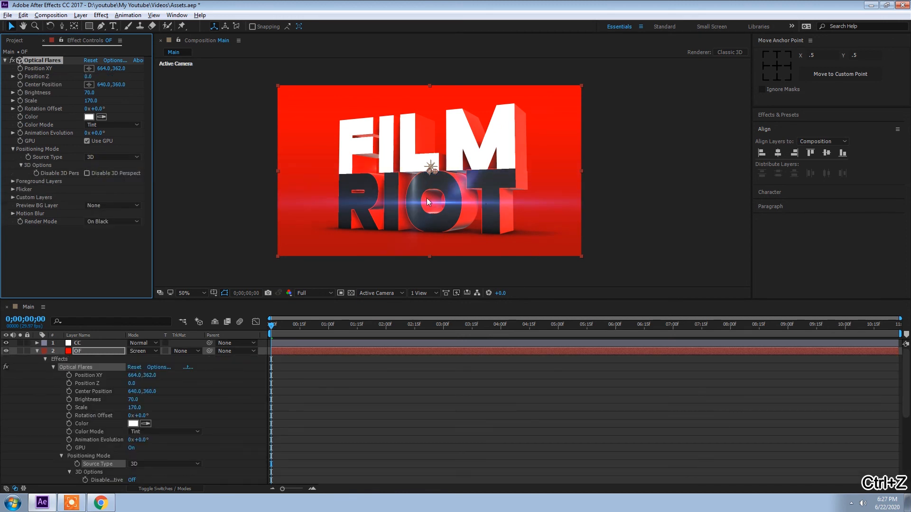
Nudge the flare to Position XY 658, 360 and collapse the OF layer's effect properties.
drag(435, 170, 435, 171)
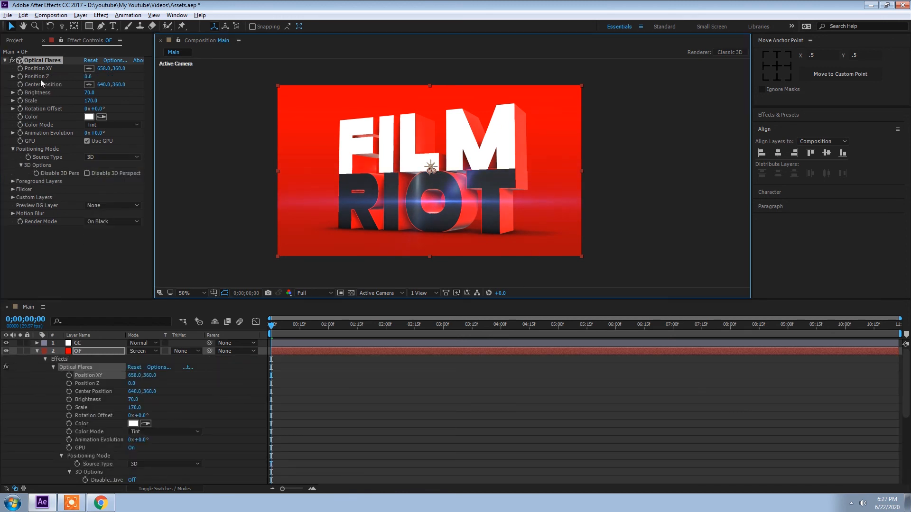
click(5, 61)
key(ctrl+f)
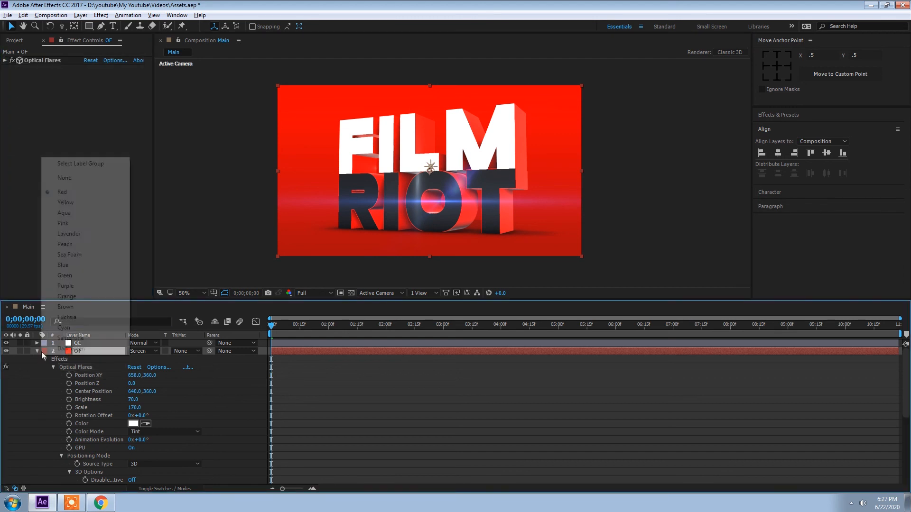
click(37, 351)
Compare with the reference image and tint the CC layer's Lumetri shadows and highlights slightly toward blue.
click(101, 345)
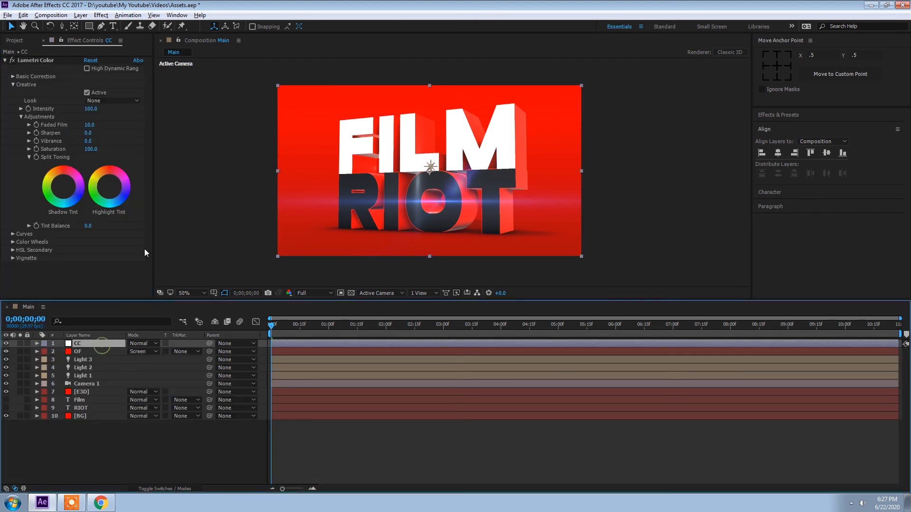
key(alt+Tab)
key(alt+Tab)
click(65, 192)
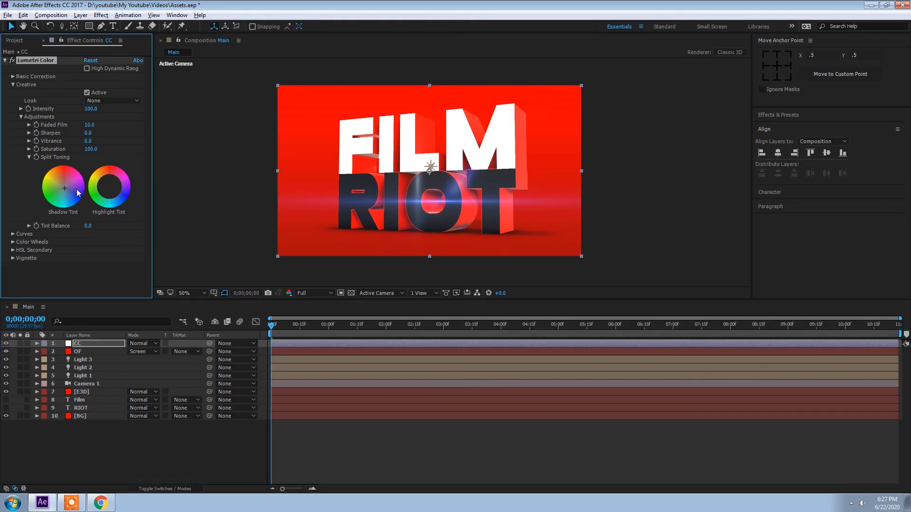
click(109, 188)
drag(110, 187, 112, 191)
Set the CC layer's Faded Film to 30 and collapse the Creative settings.
click(90, 125)
text(30)
key(Return)
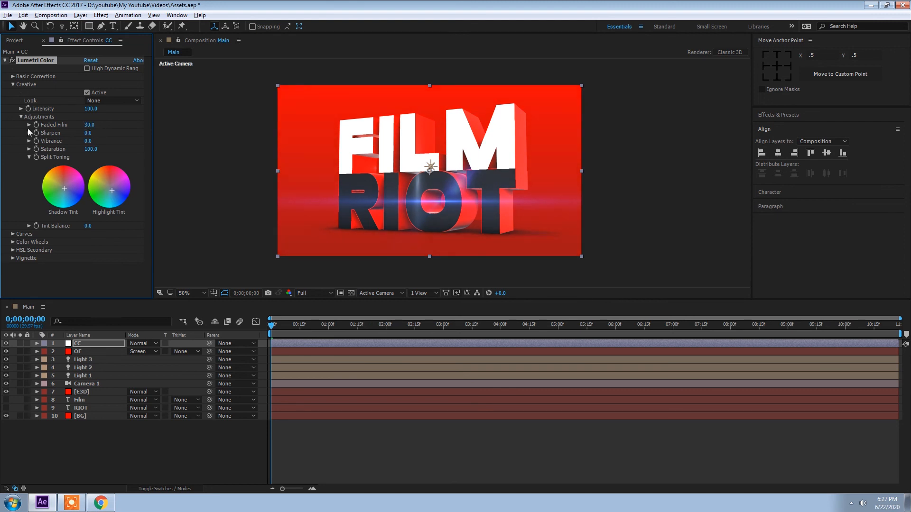
click(12, 85)
Set the Lumetri white balance temperature to 10 and tint to 20 in Basic Correction.
click(13, 76)
click(88, 125)
text(10)
key(Return)
click(88, 133)
text(20)
key(Return)
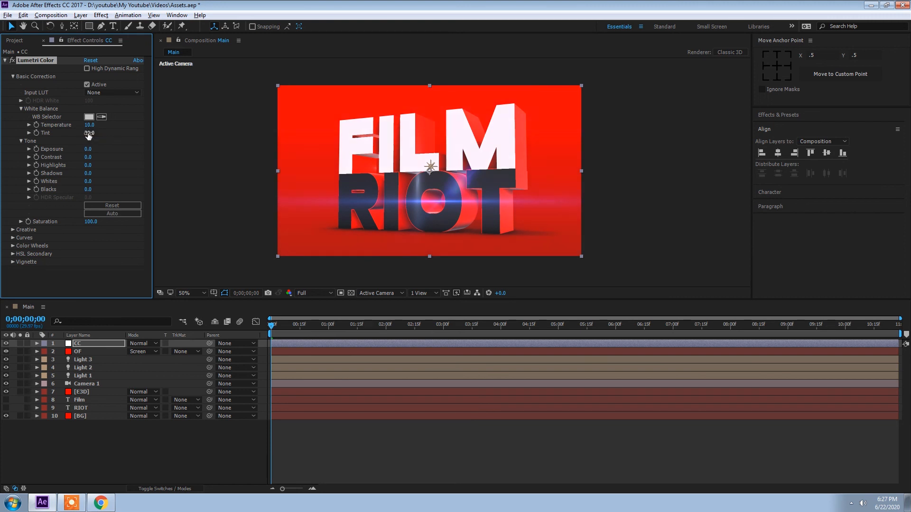
Set the Lumetri tone to Contrast 28, Highlights -6, Shadows -31, Whites -28 and Blacks 14, and collapse the White Balance and Tone settings.
click(88, 158)
text(-20)
key(Return)
drag(75, 157, 87, 181)
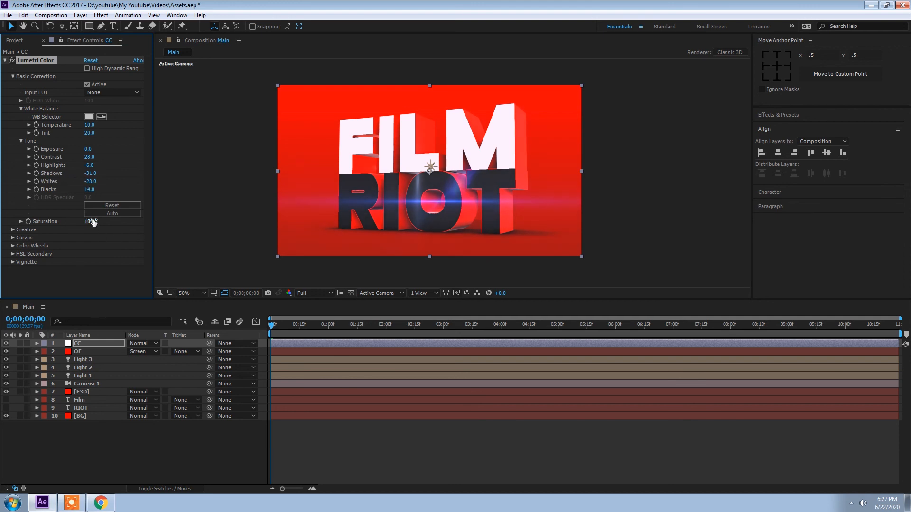
click(20, 109)
click(20, 119)
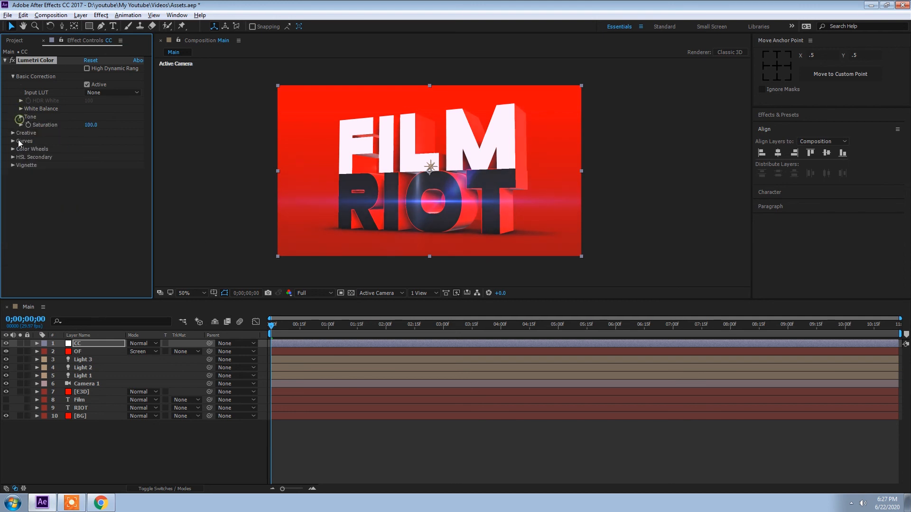
Add a midtone and an upper-tone point to the CC layer's RGB curve, lift the highlights slightly, and collapse the Curves and Basic Correction settings.
click(11, 141)
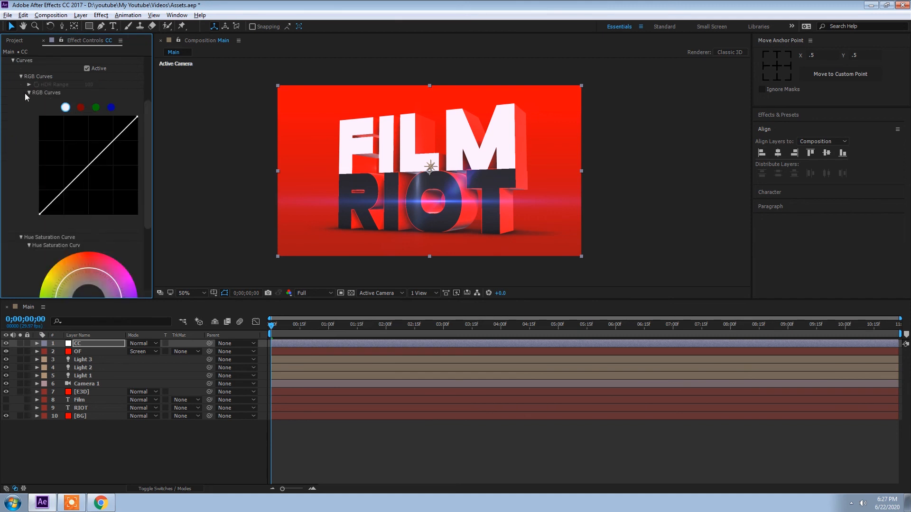
scroll(26, 102, up, 3)
click(12, 142)
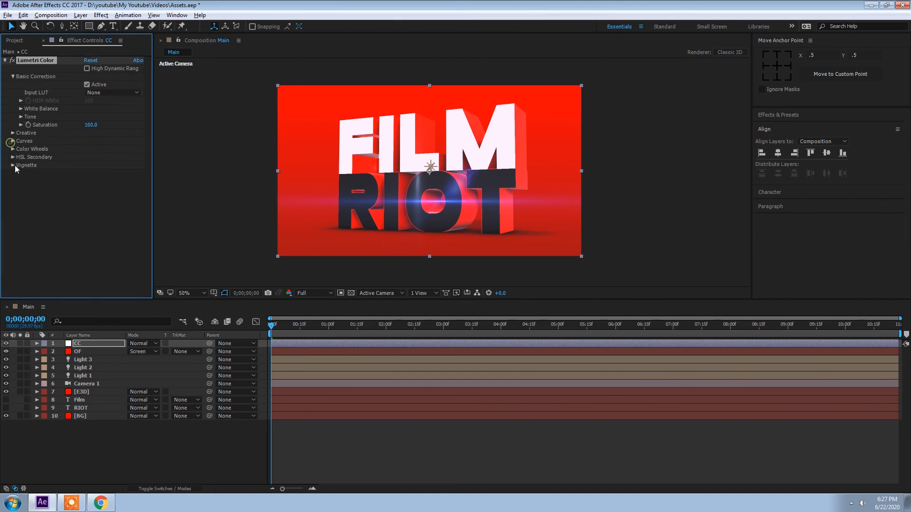
click(12, 141)
click(87, 166)
drag(118, 137, 111, 137)
scroll(114, 150, up, 2)
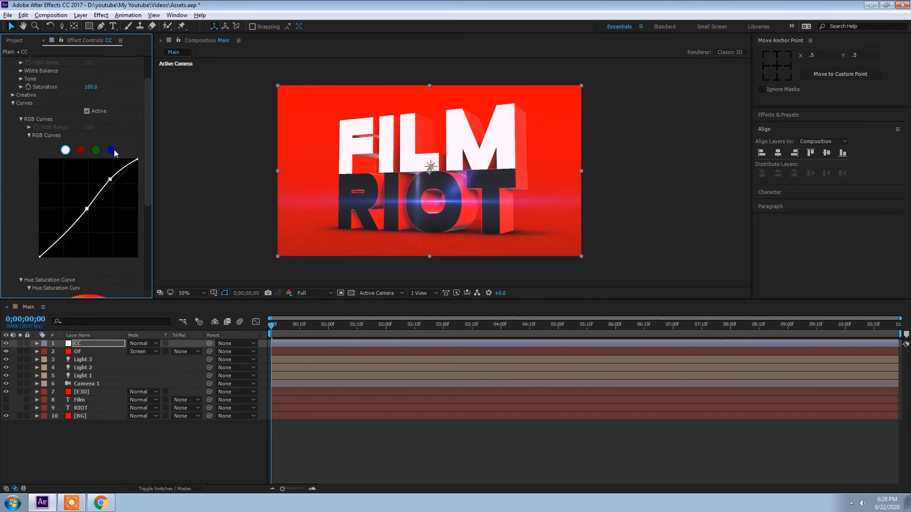
scroll(29, 138, up, 1)
click(14, 125)
click(13, 76)
click(35, 209)
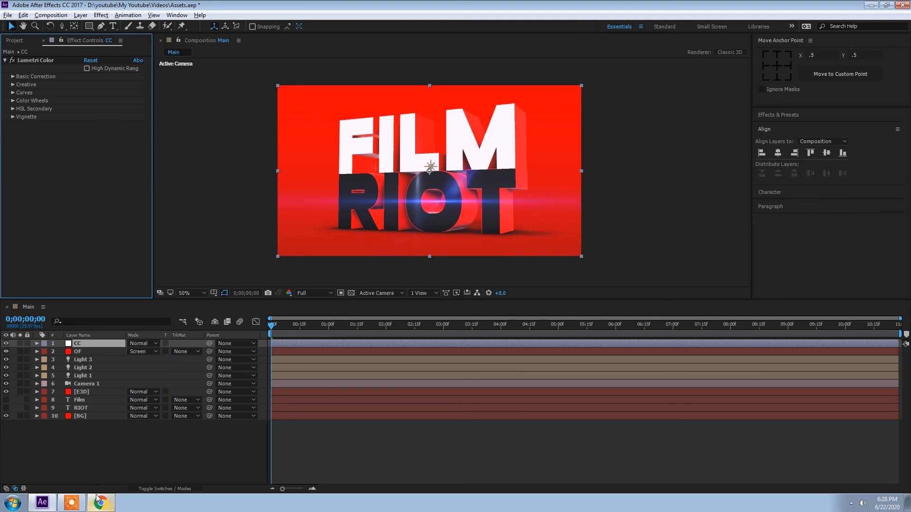
click(72, 503)
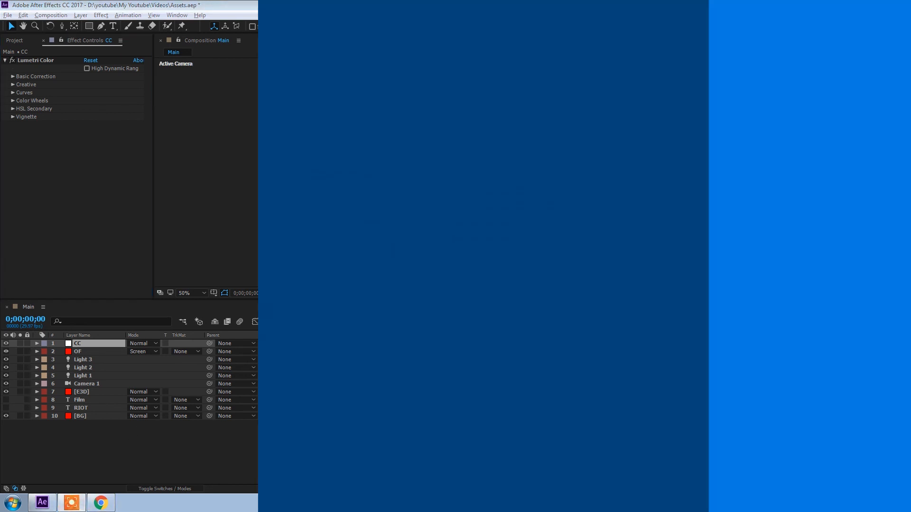